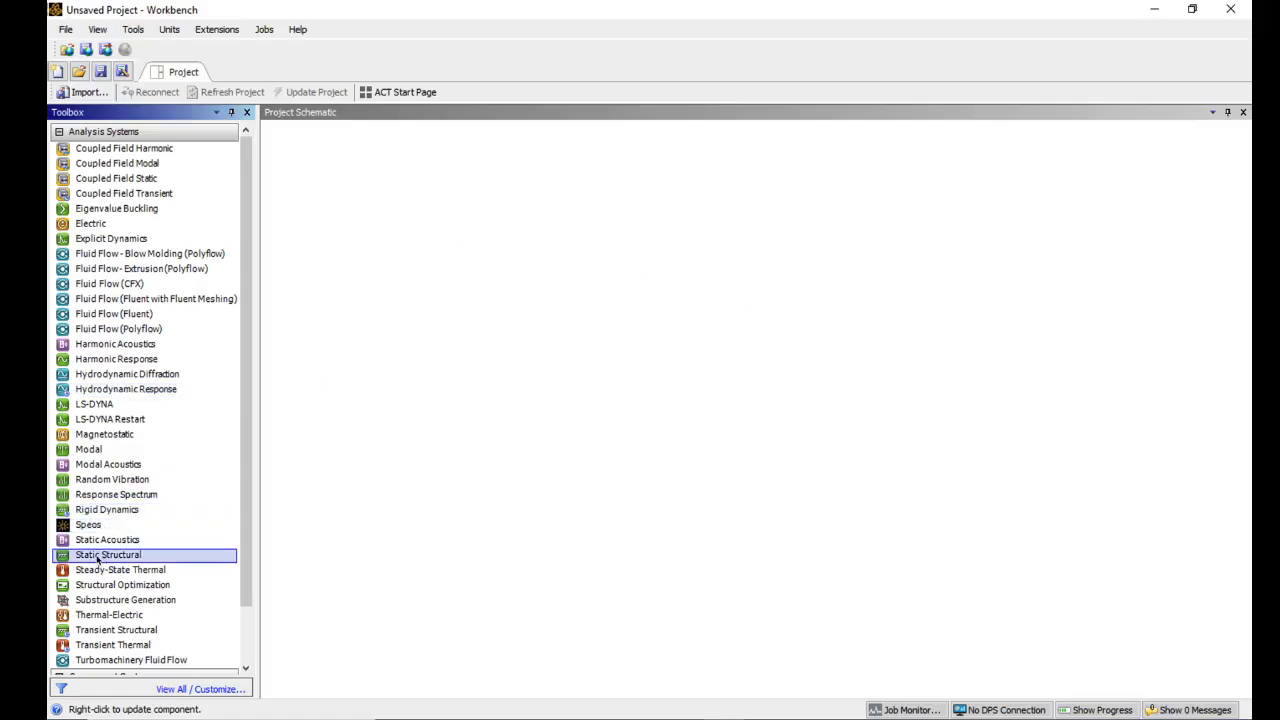
Step: Add a Static Structural analysis system to the project schematic and import the crank geometry into it
left_click_drag(97, 559, 405, 223)
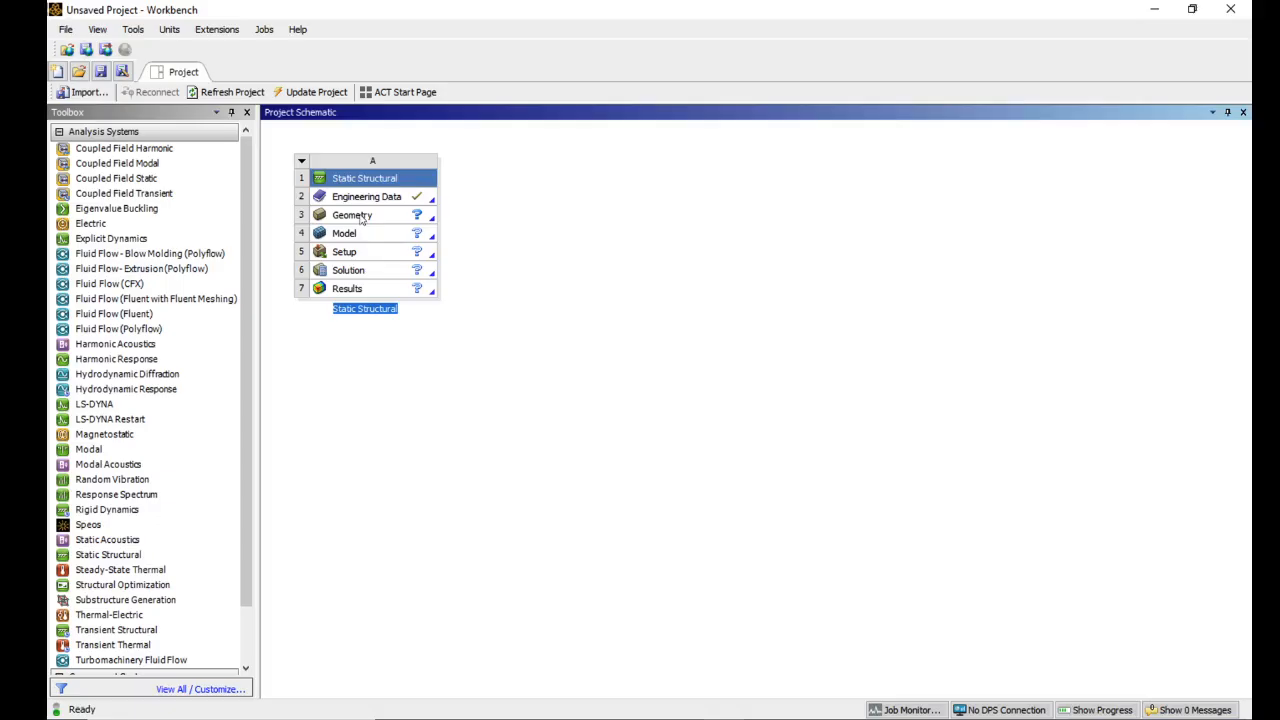
right_click(362, 219)
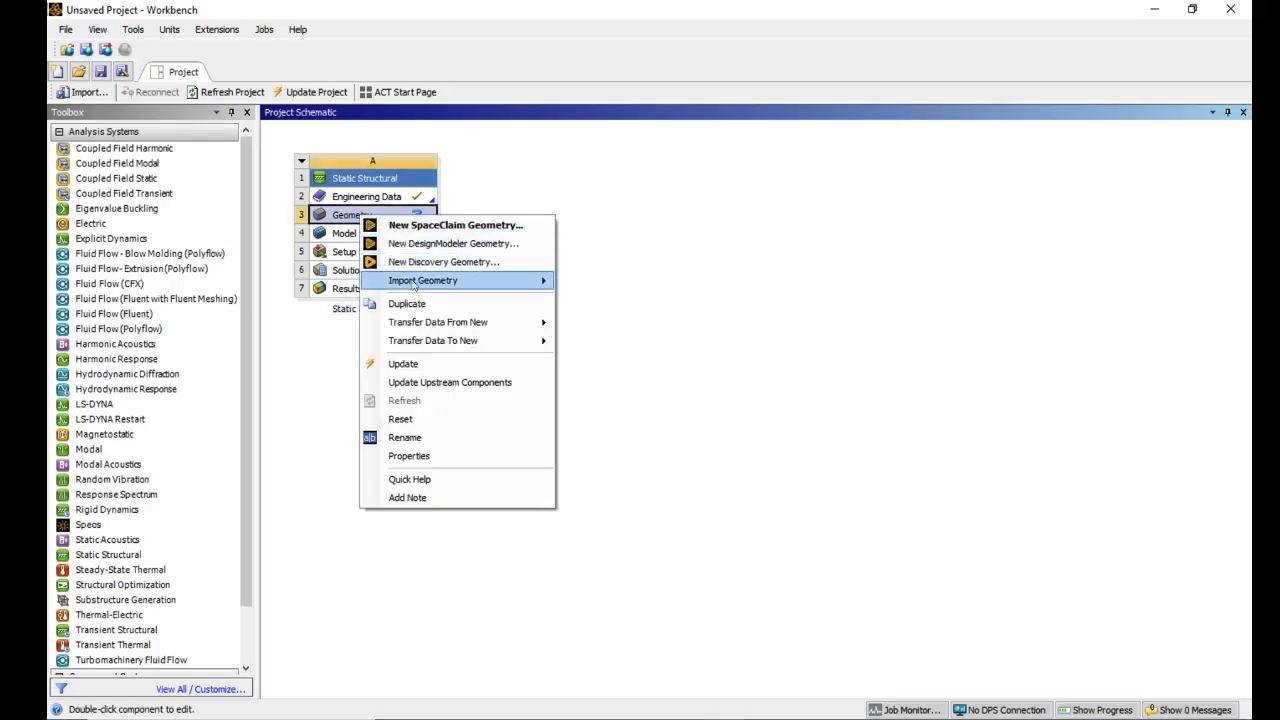
mouse_move(436, 286)
left_click(598, 305)
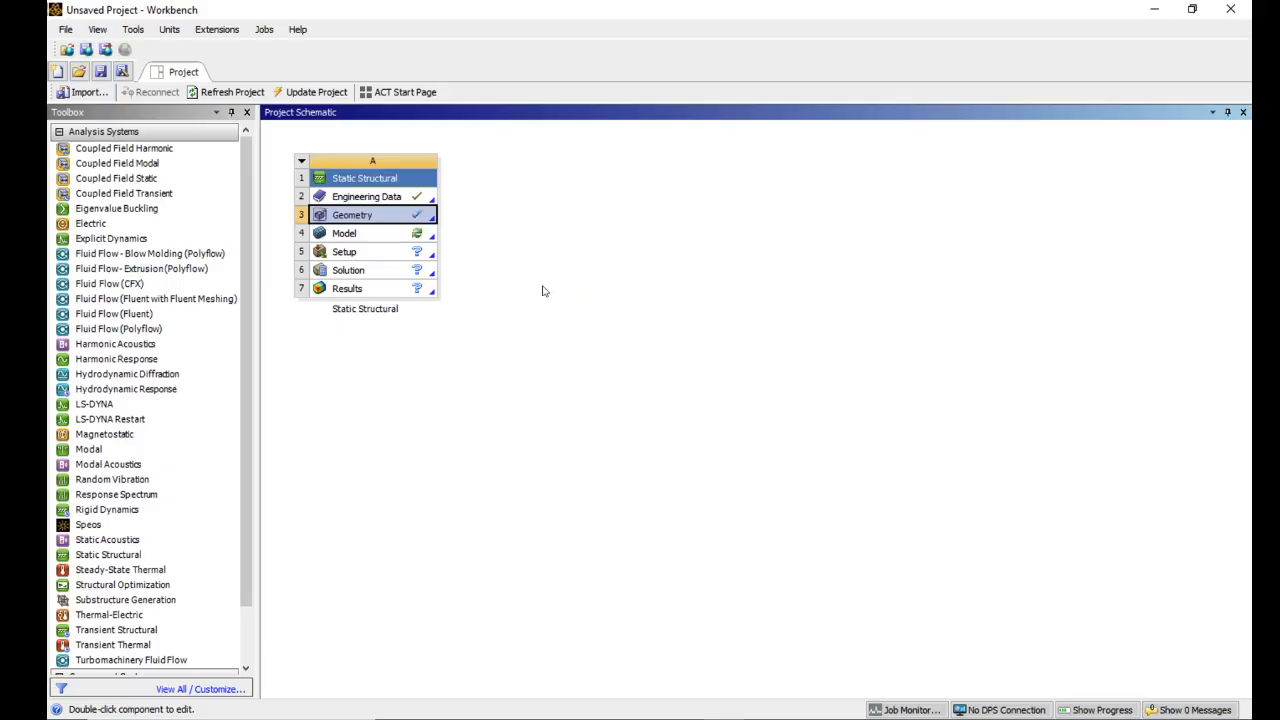
Step: Open the system's model in Mechanical and assign Aluminum Alloy to the crankki-FreeParts body
double_click(351, 236)
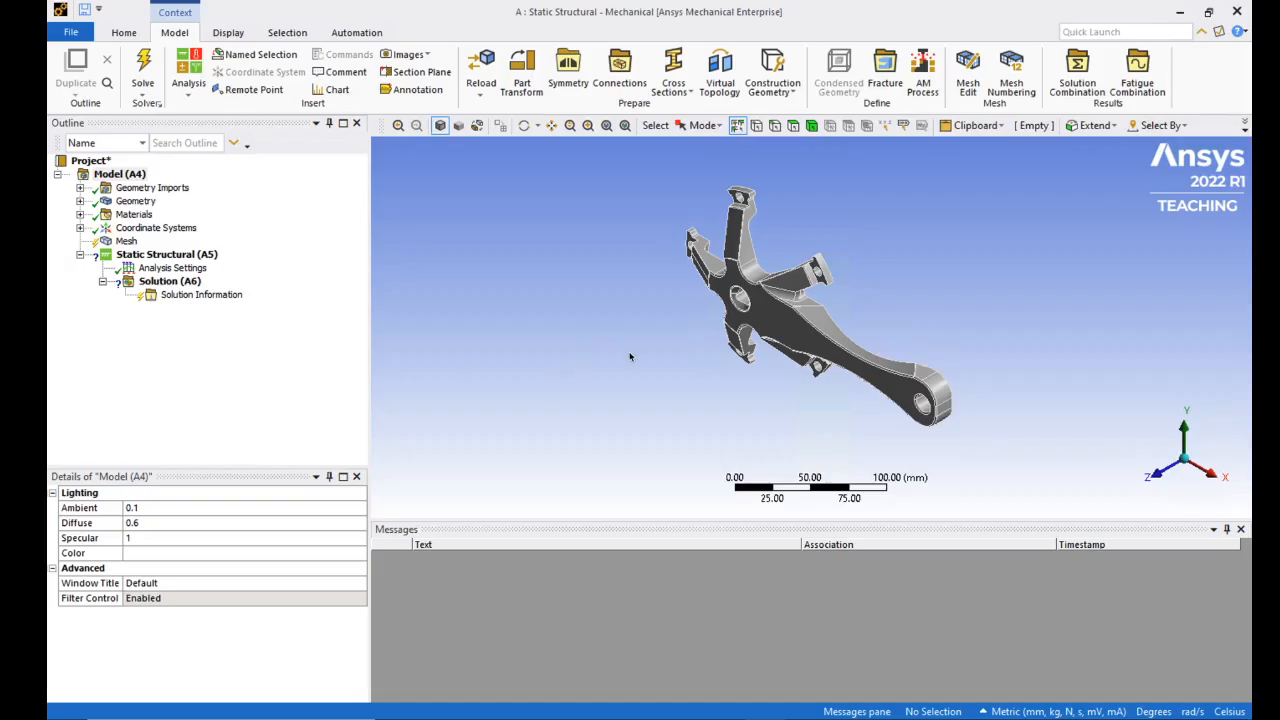
middle_click_drag(630, 356, 649, 343)
left_click(80, 201)
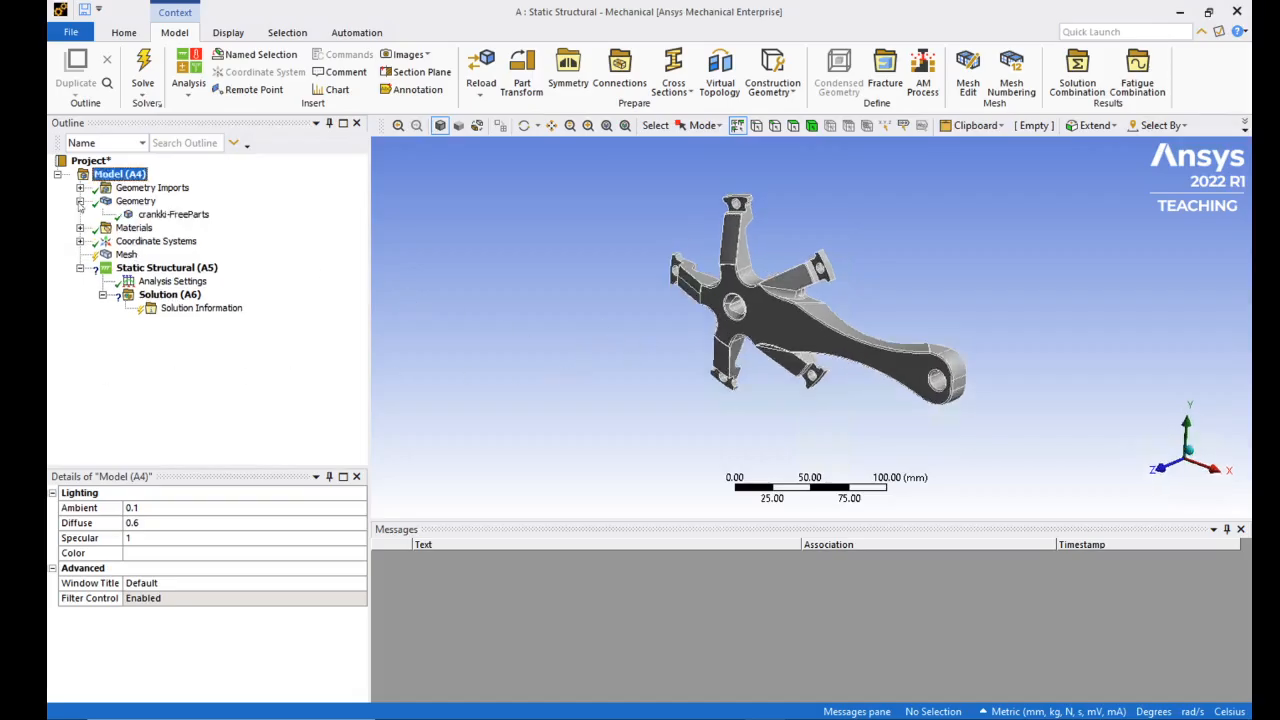
left_click(173, 214)
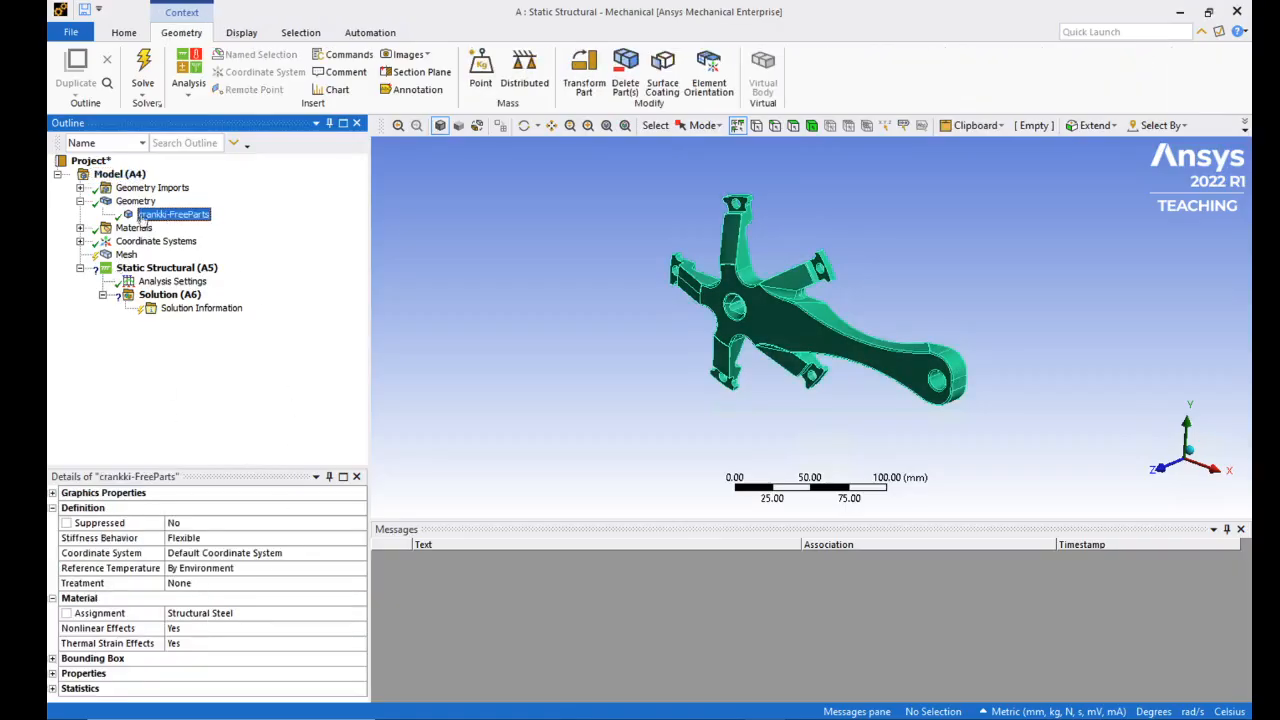
left_click(195, 620)
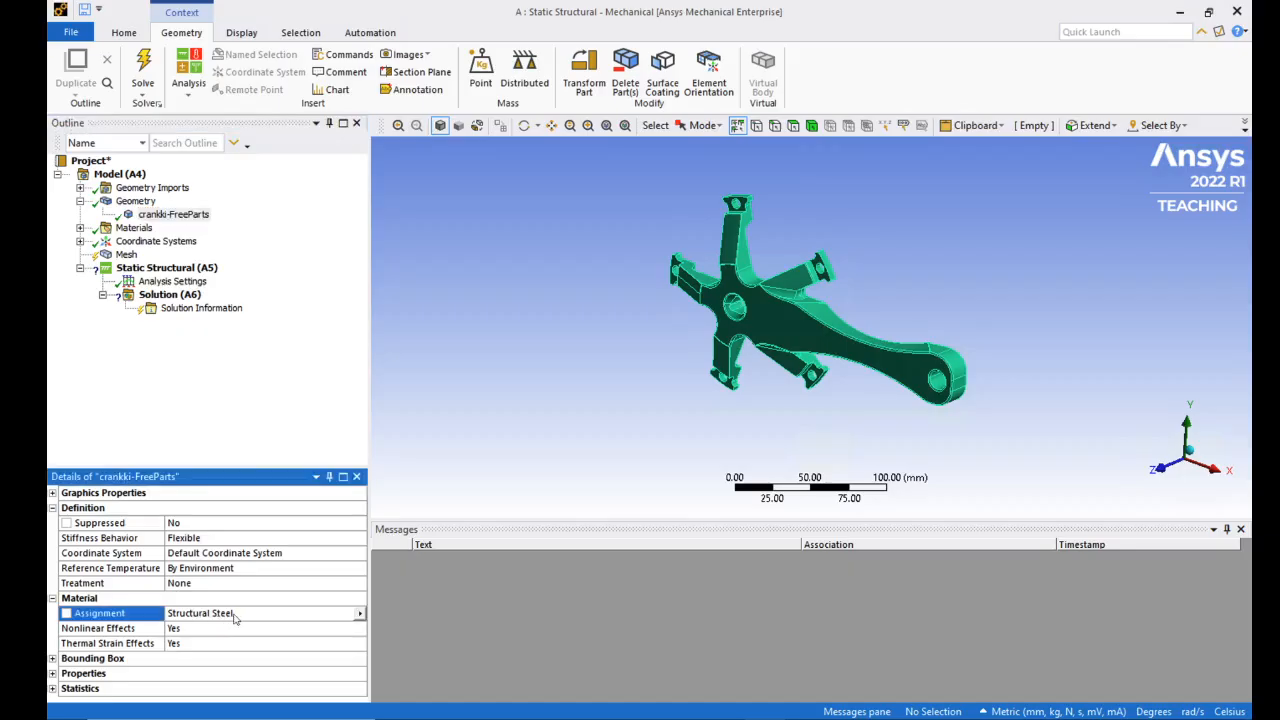
left_click(237, 619)
left_click(456, 307)
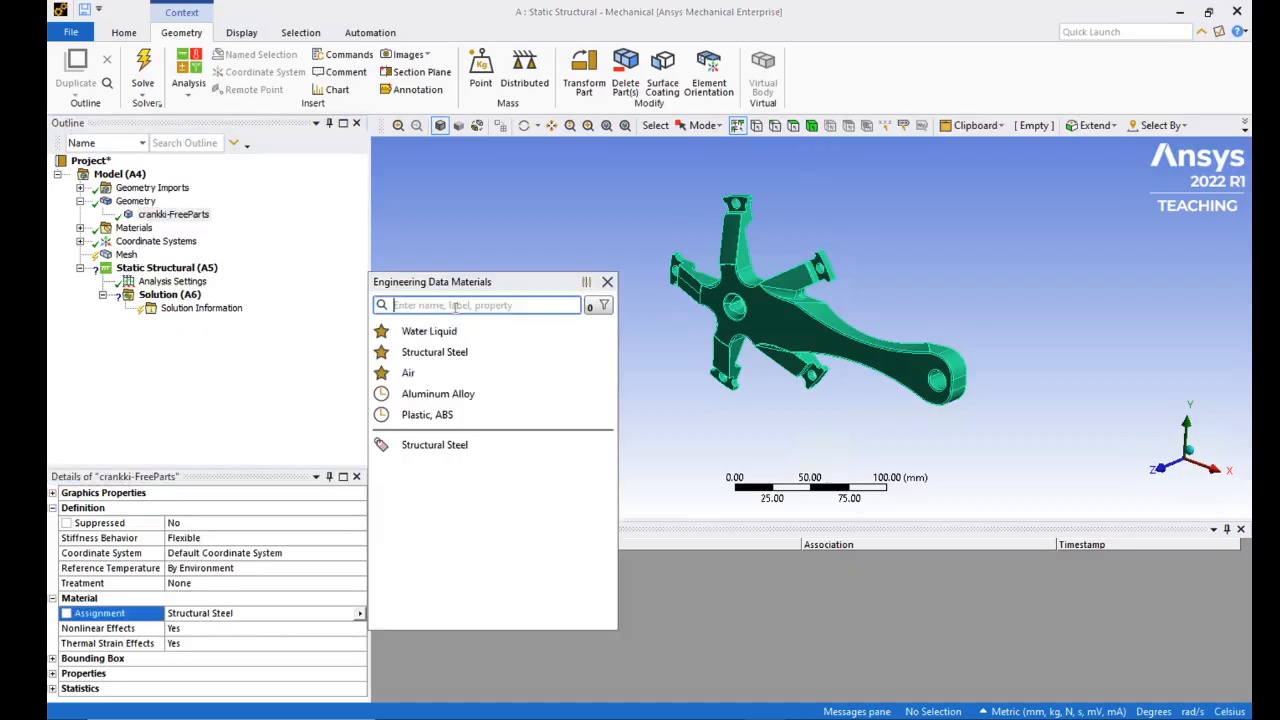
type("alum")
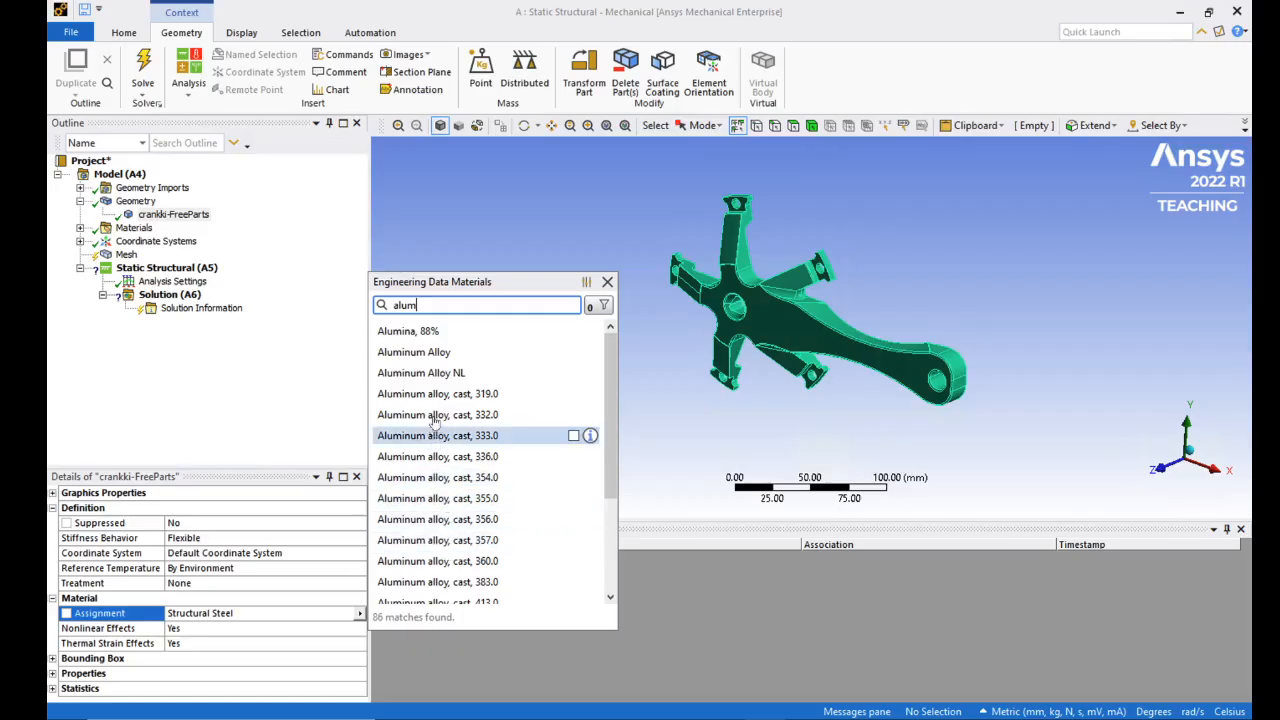
left_click(428, 354)
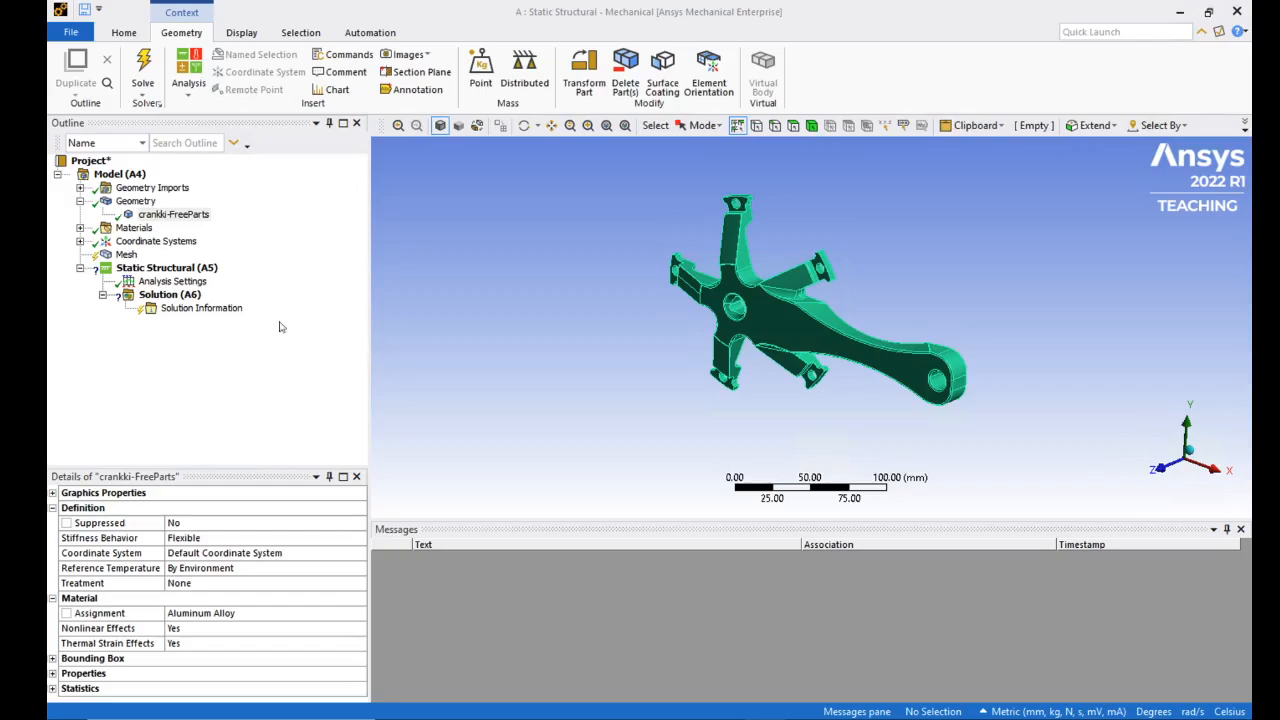
Step: Insert a new coordinate system alongside the global one in the model
left_click(81, 242)
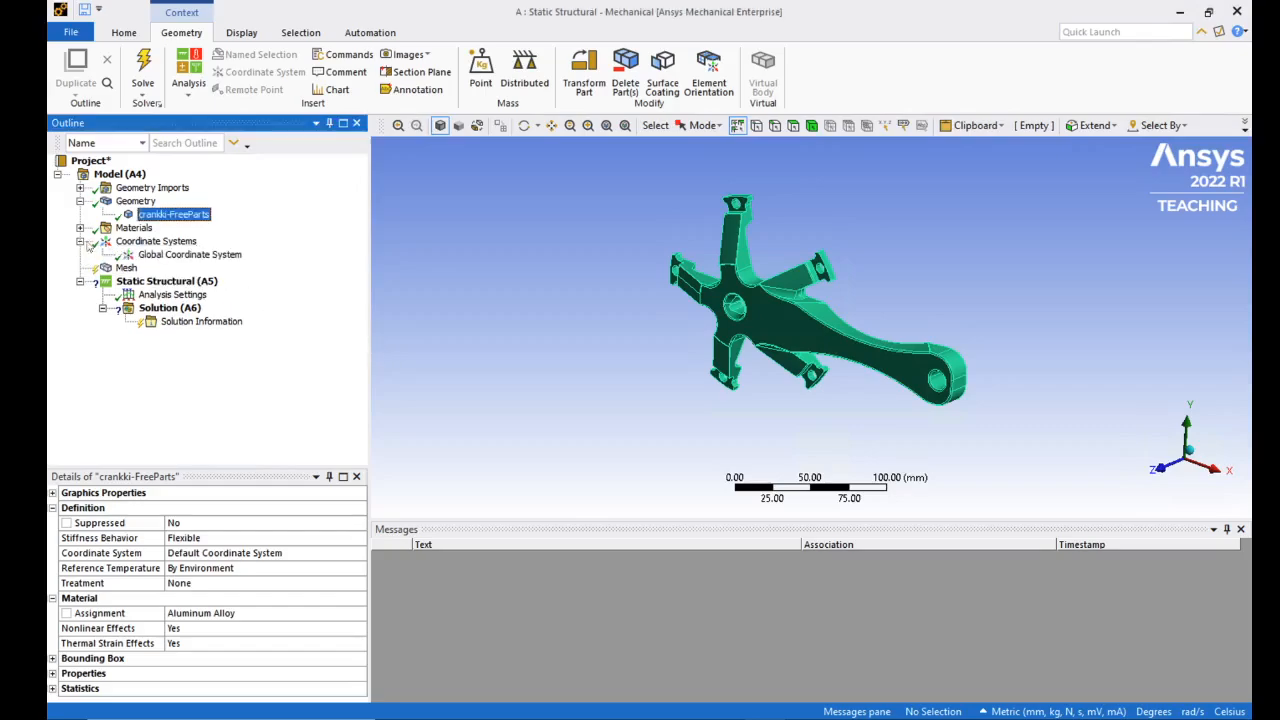
left_click(133, 242)
right_click(134, 243)
mouse_move(174, 253)
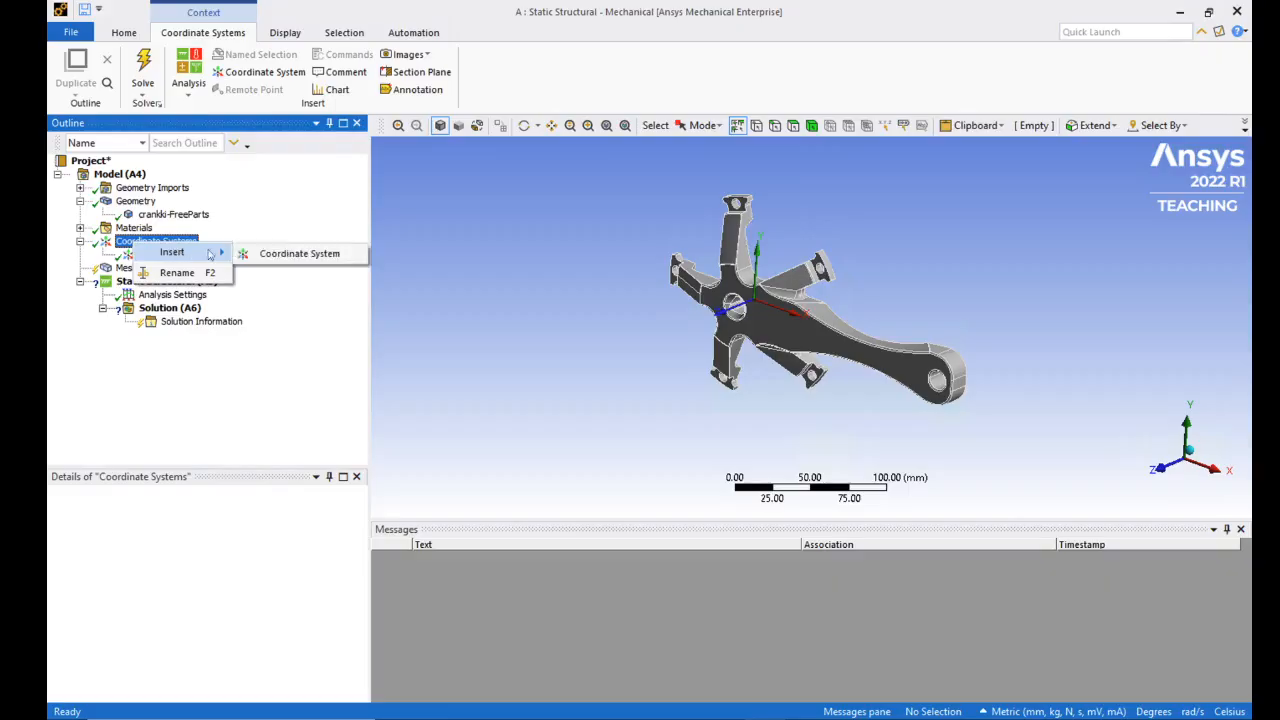
left_click(295, 254)
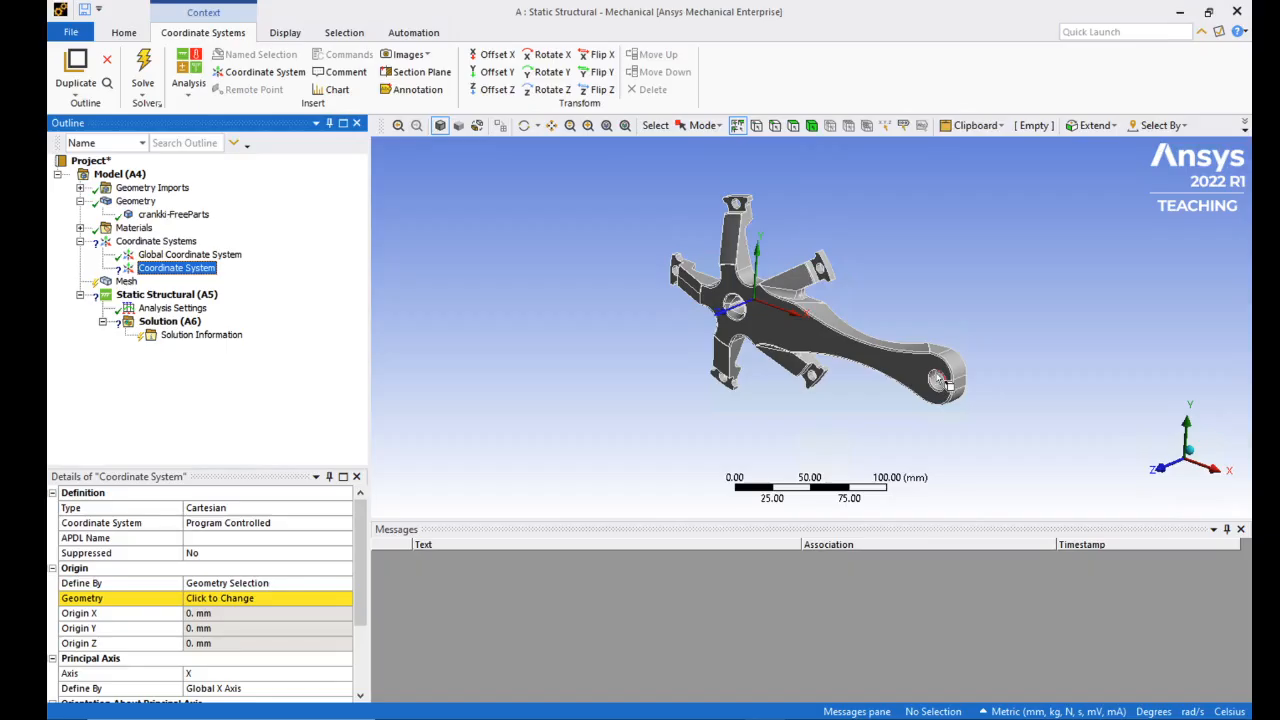
Step: Set the new coordinate system's origin from the two inner faces of the hole at the end of the crank arm
middle_click_drag(938, 378, 939, 381)
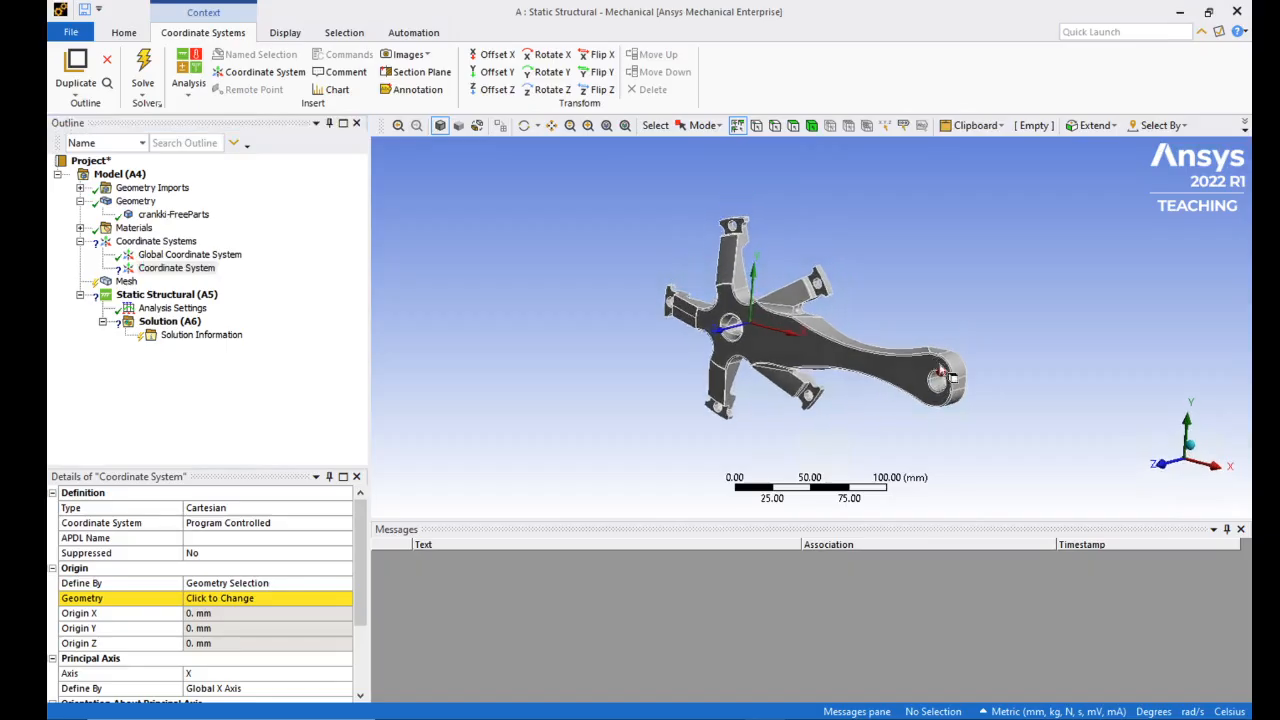
left_click(947, 385)
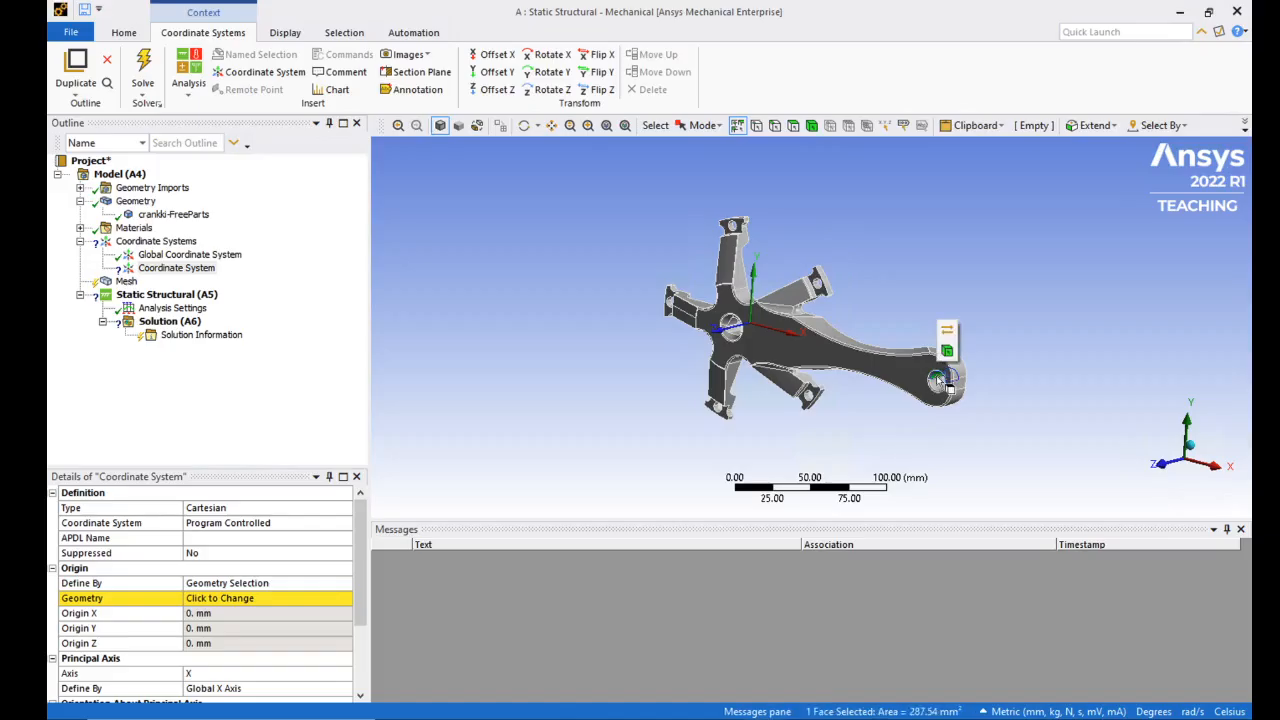
left_click(941, 378, "ctrl")
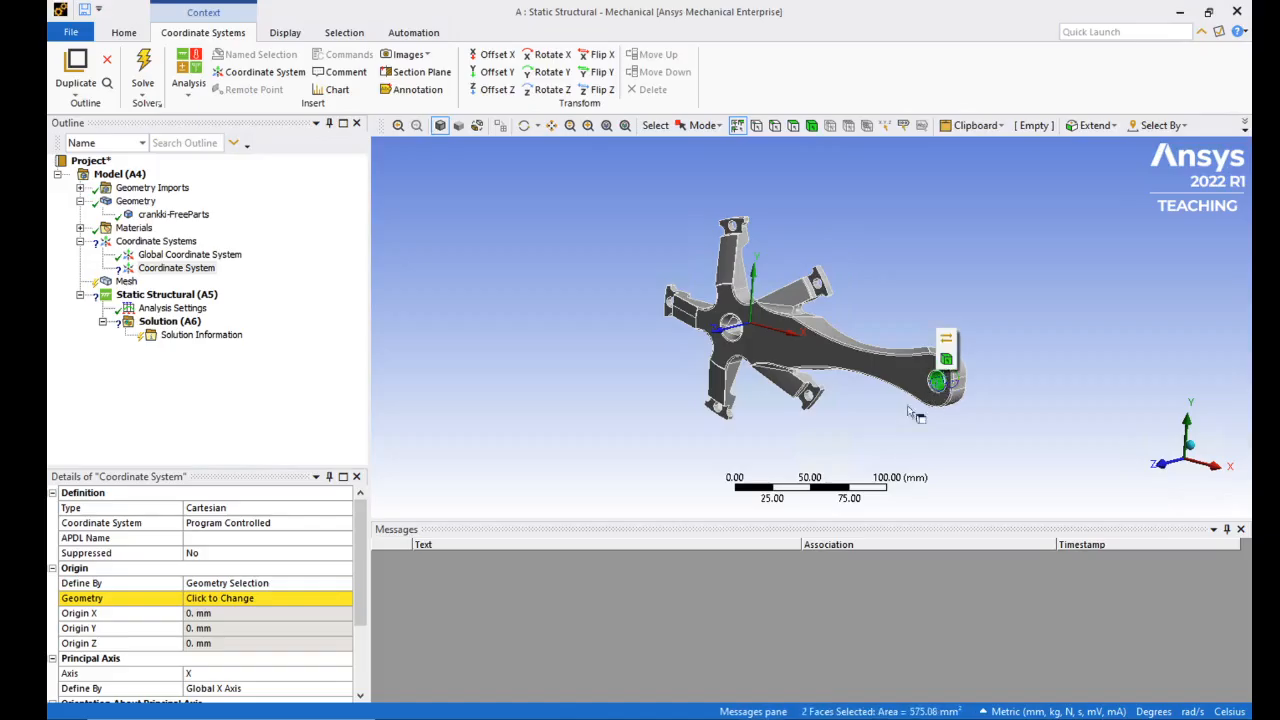
left_click(247, 600)
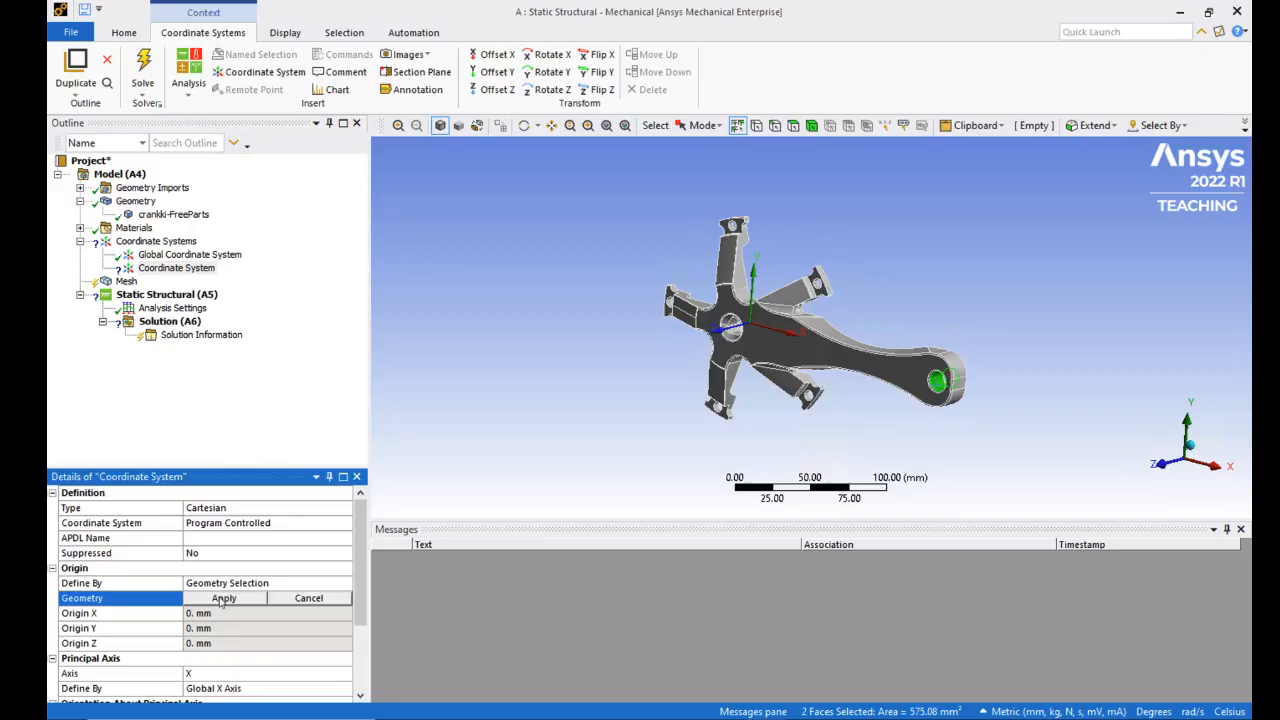
left_click(223, 598)
left_click(218, 614)
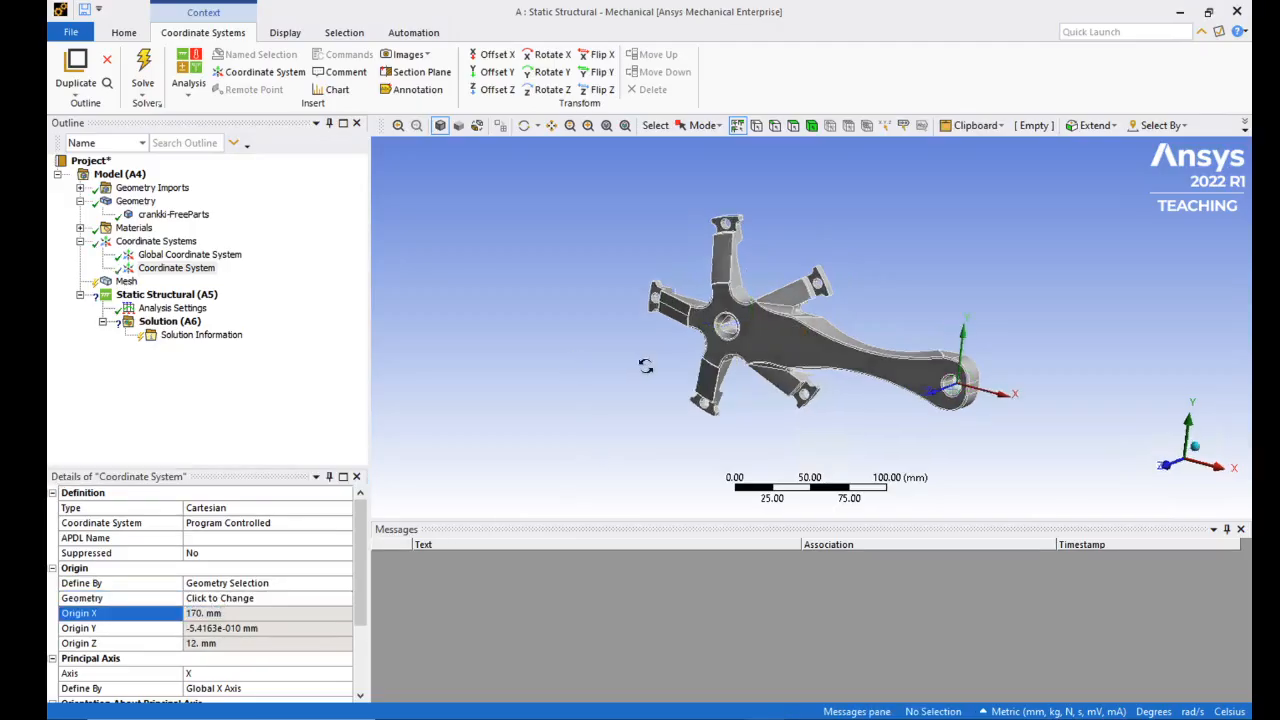
mouse_move(580, 367)
middle_mouse_down()
mouse_move(616, 377)
mouse_move(583, 383)
mouse_move(544, 420)
mouse_move(594, 374)
middle_mouse_up()
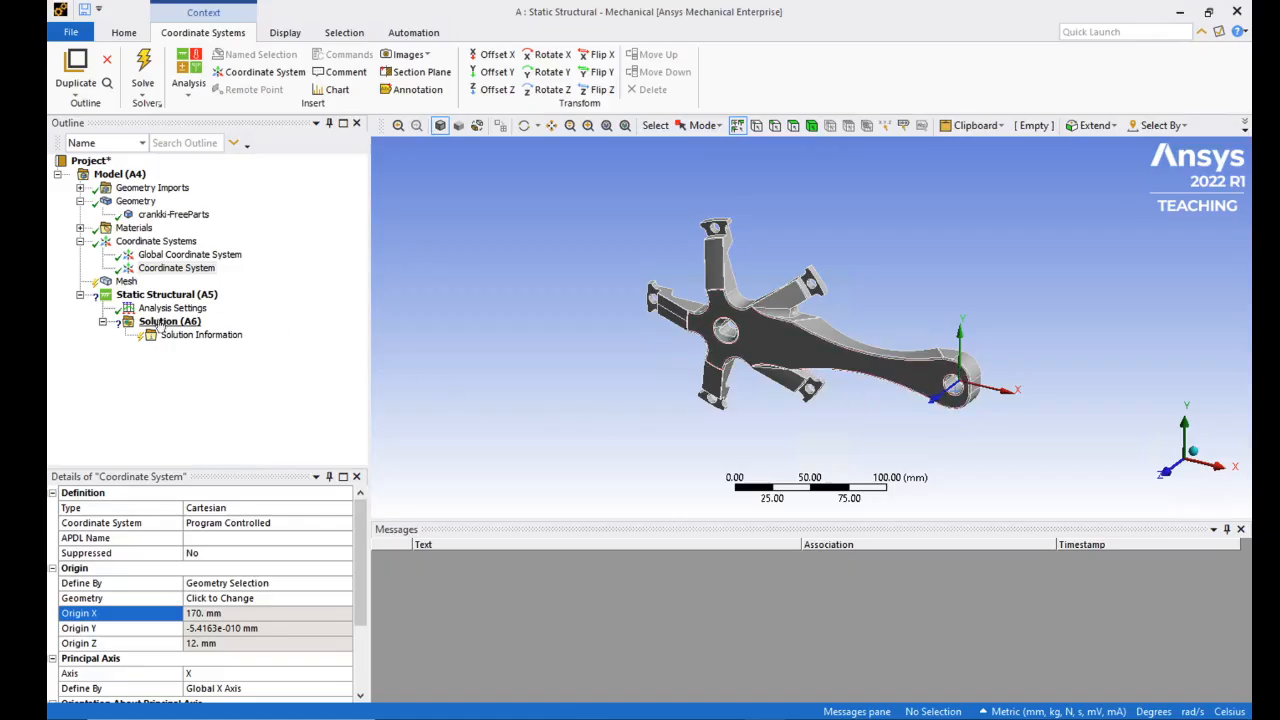
Step: Generate the mesh with the default settings and inspect it across the crank
left_click(127, 282)
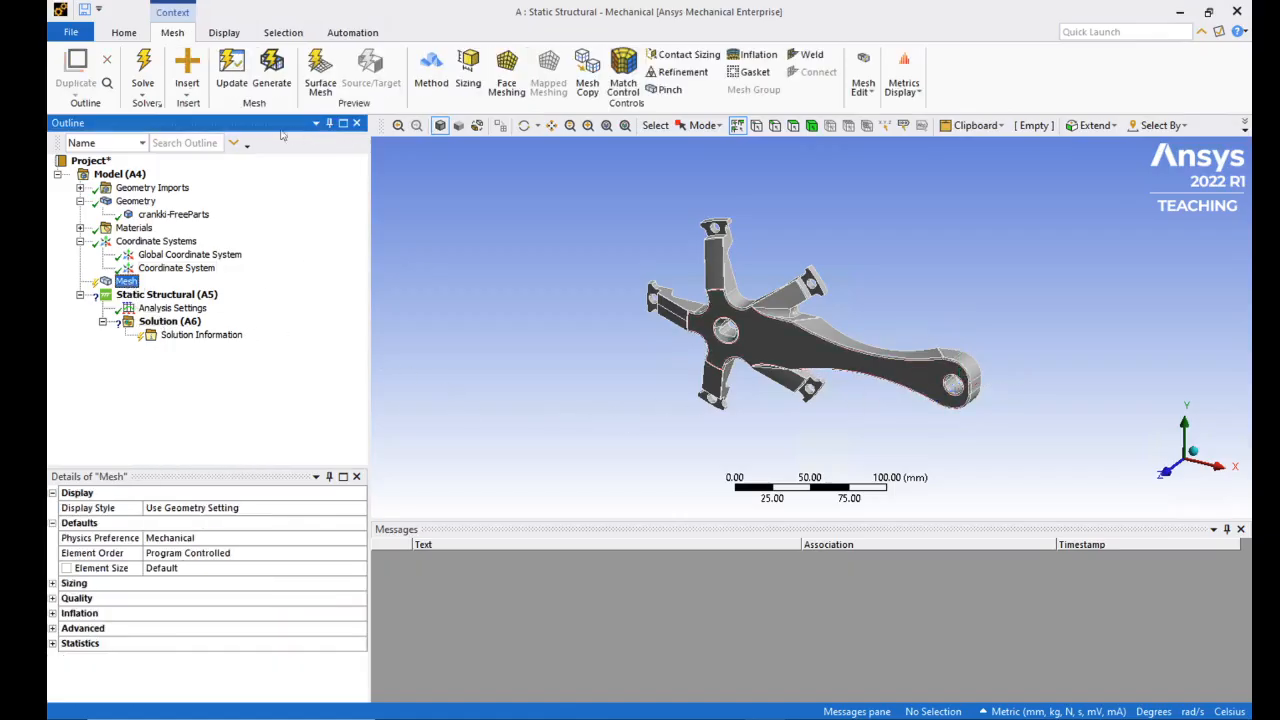
left_click(271, 72)
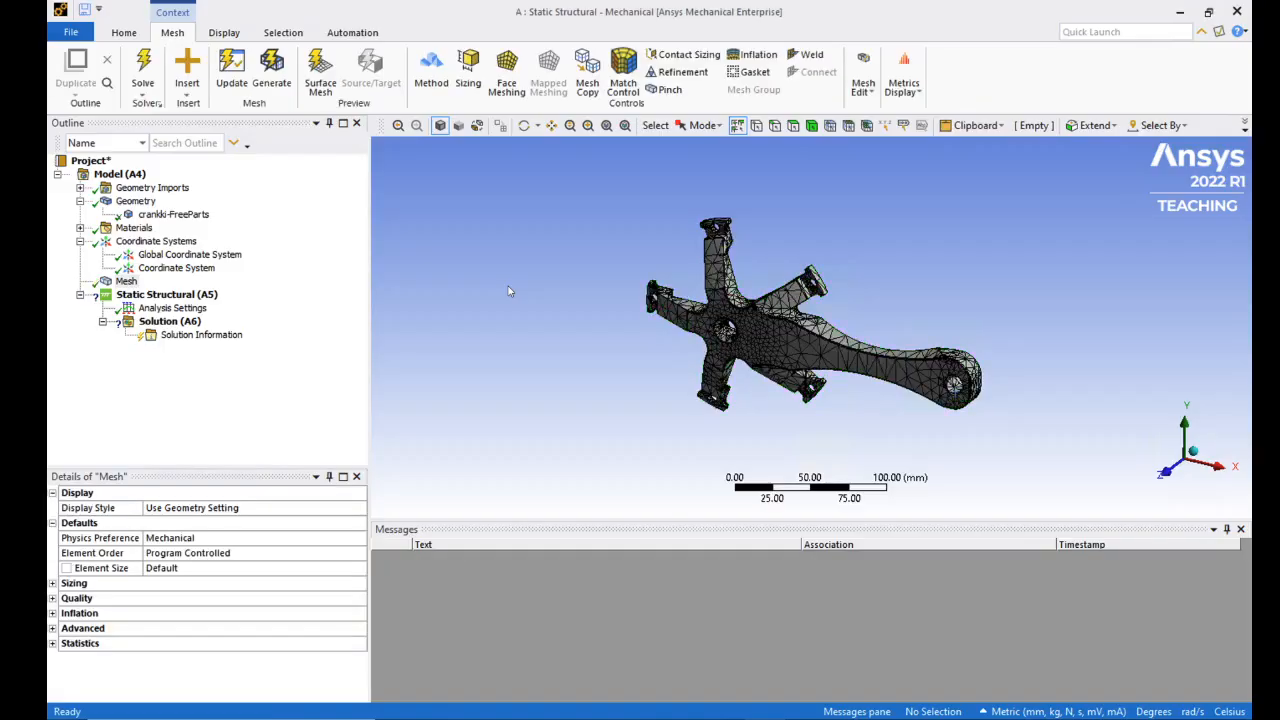
mouse_move(515, 288)
middle_mouse_down()
mouse_move(527, 274)
mouse_move(520, 282)
middle_mouse_up()
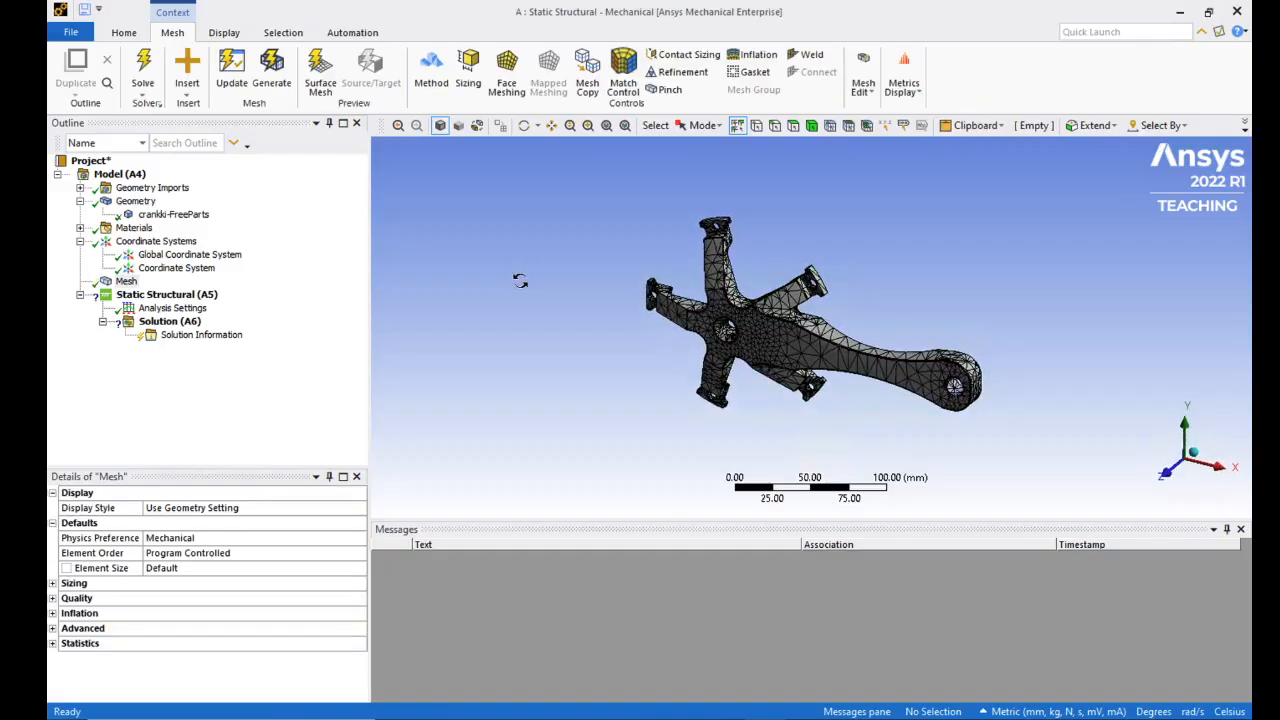
scroll(880, 330, "up", 2)
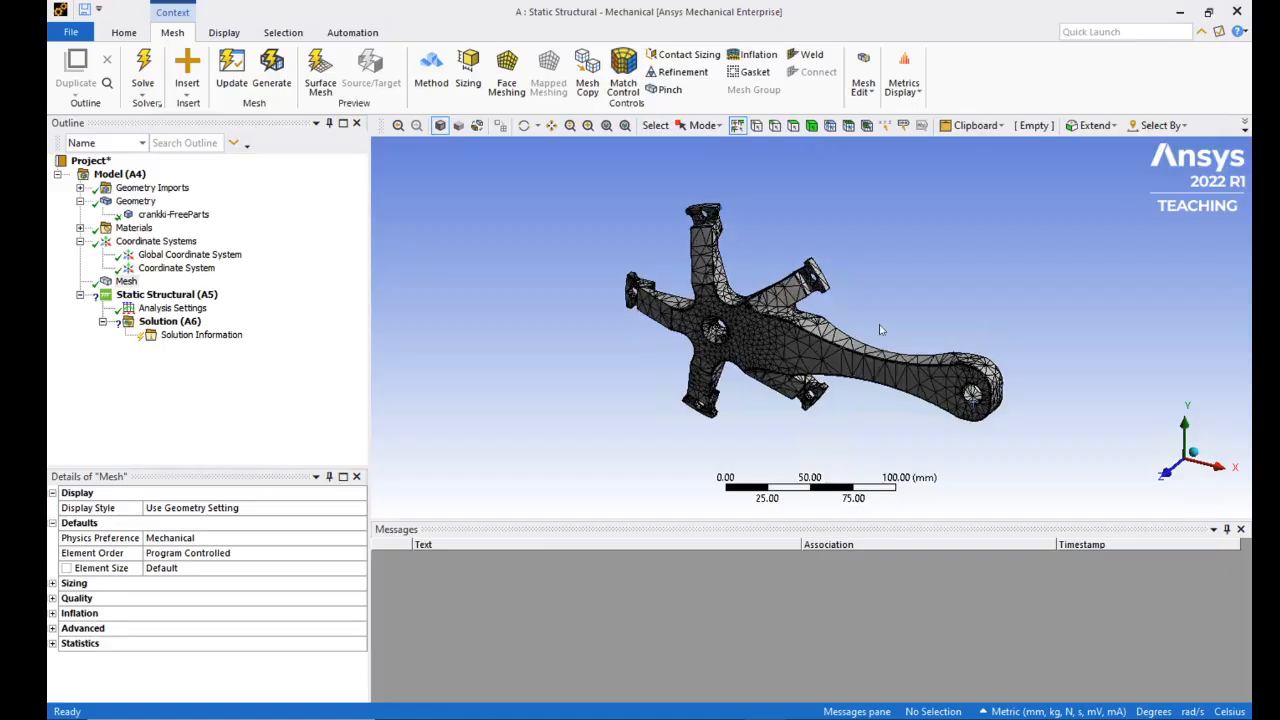
scroll(878, 326, "down", 1)
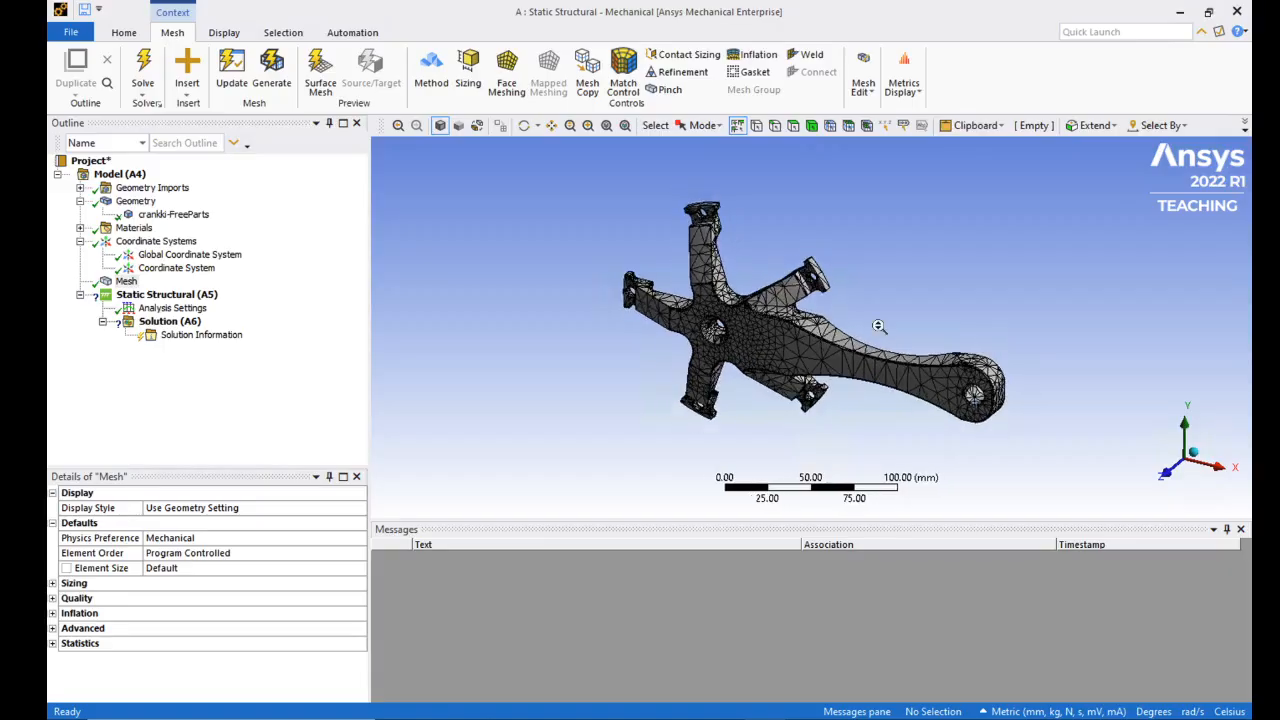
scroll(878, 326, "up", 2)
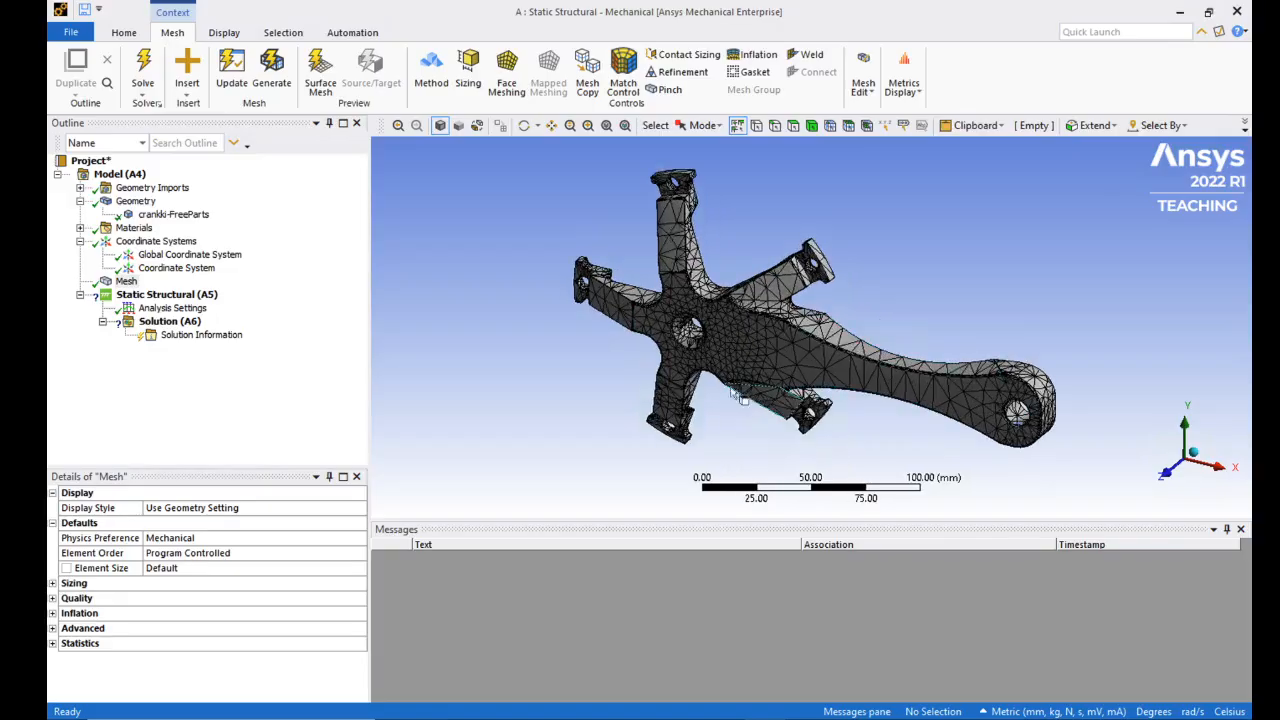
middle_click_drag(615, 358, 890, 368)
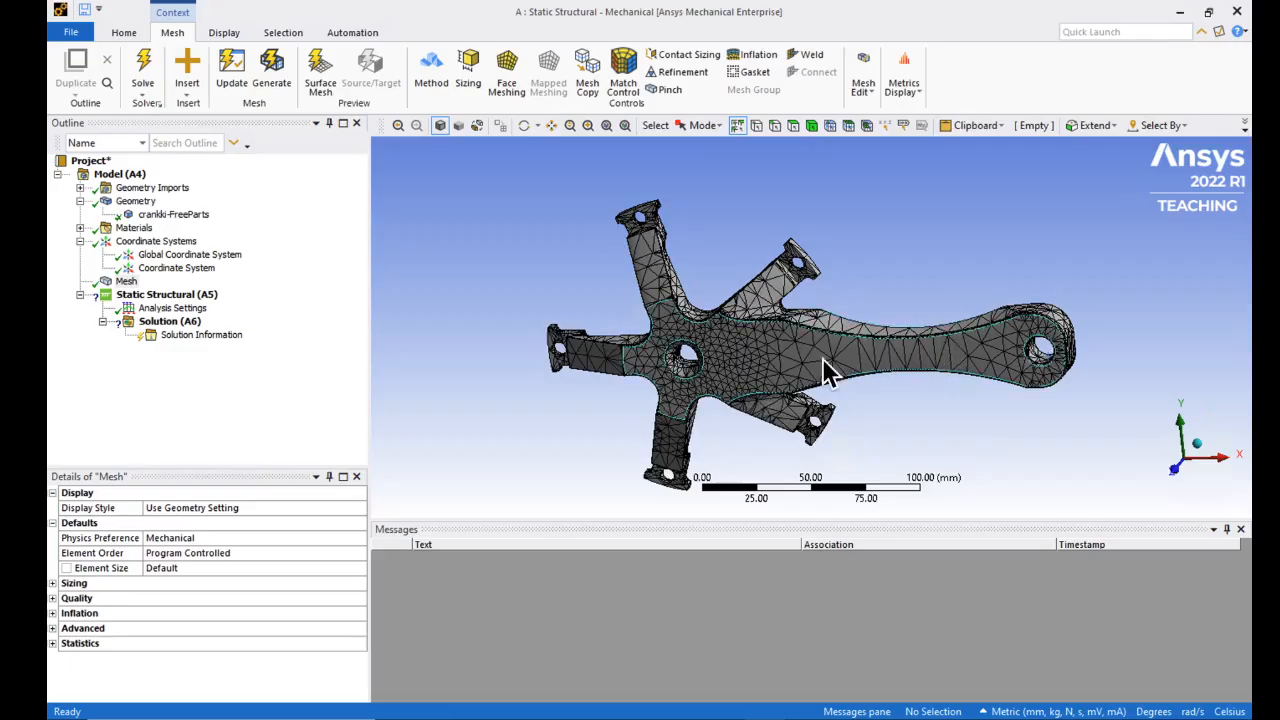
Step: Insert a mesh sizing scoped to the crank's large front face and the opposite back face of the arm
right_click(127, 283)
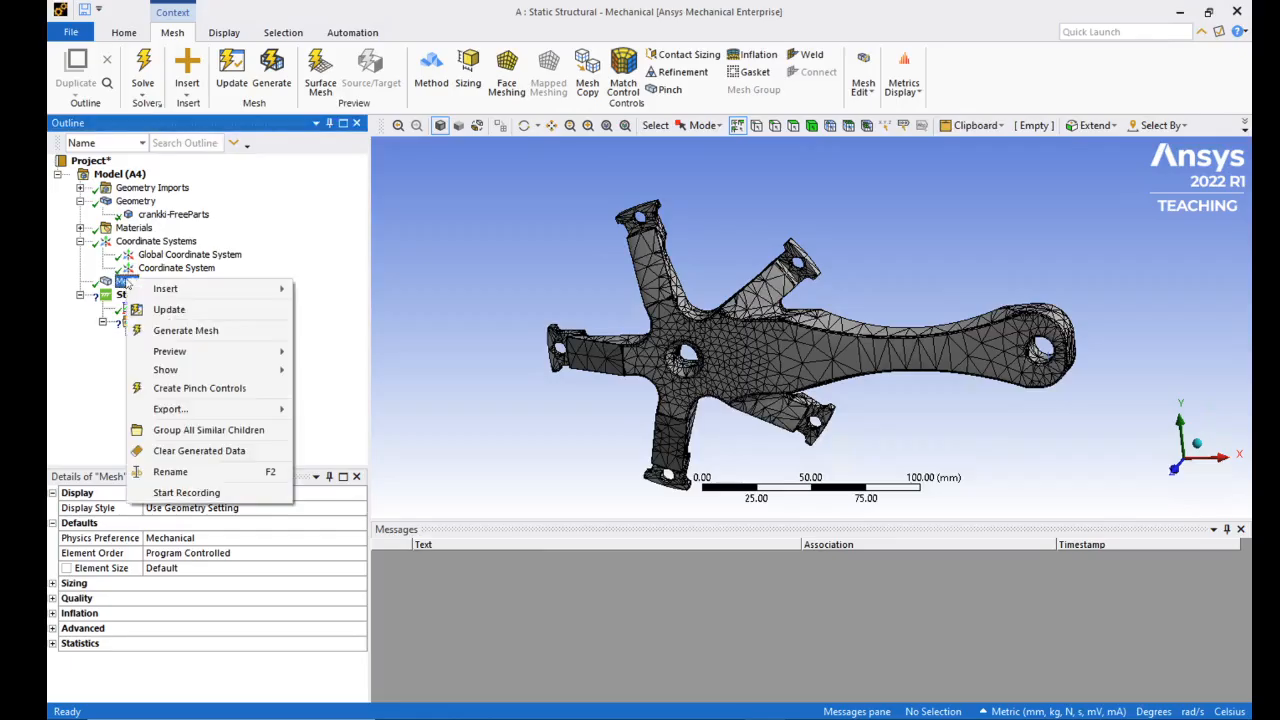
mouse_move(165, 289)
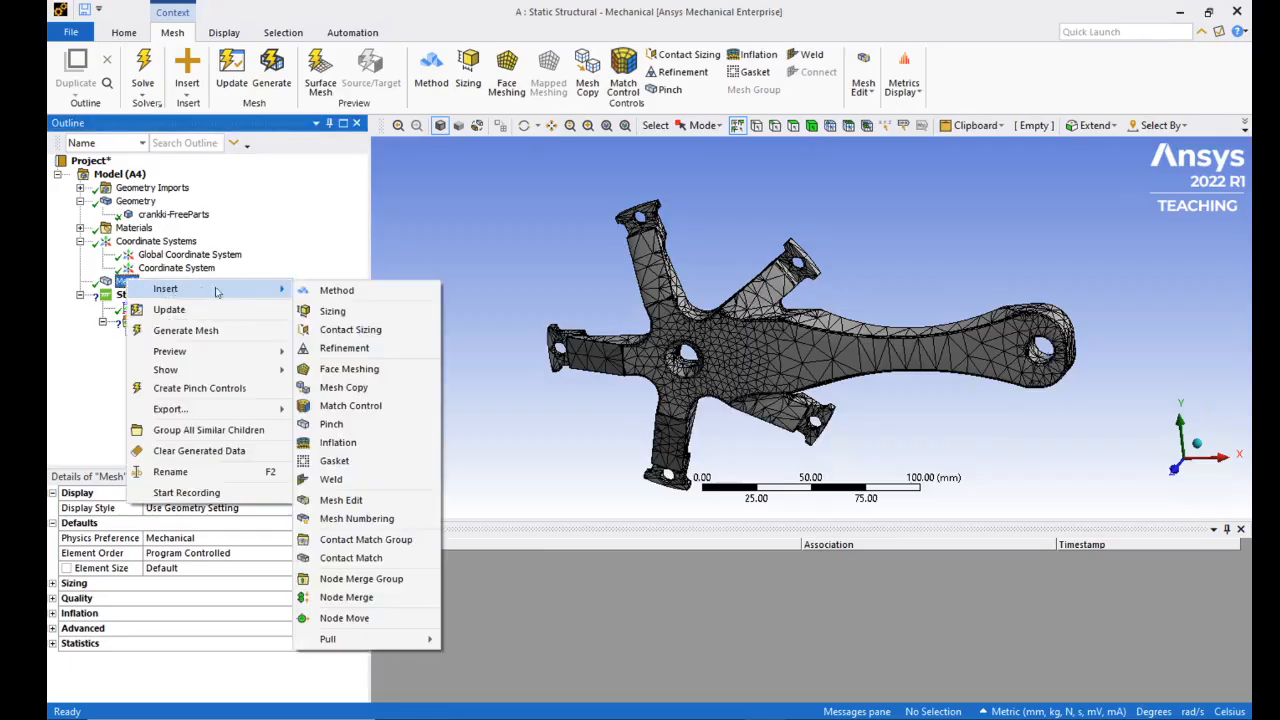
left_click(344, 308)
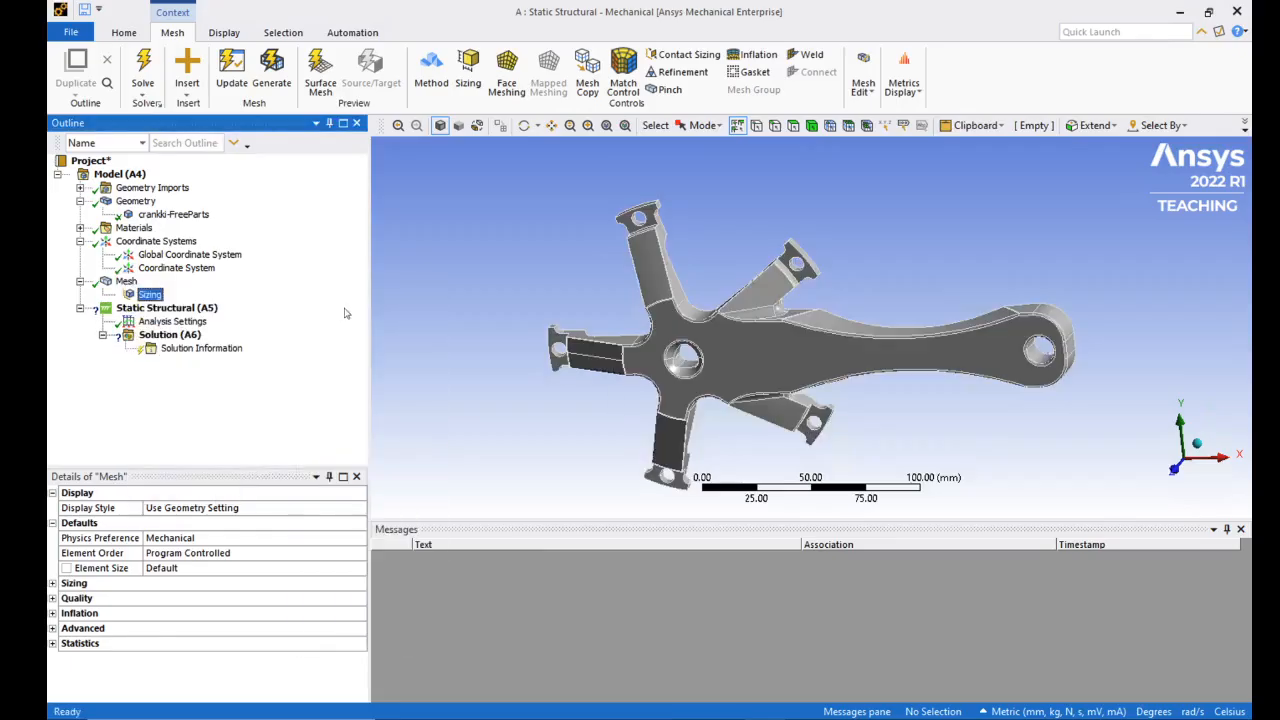
left_click(834, 349)
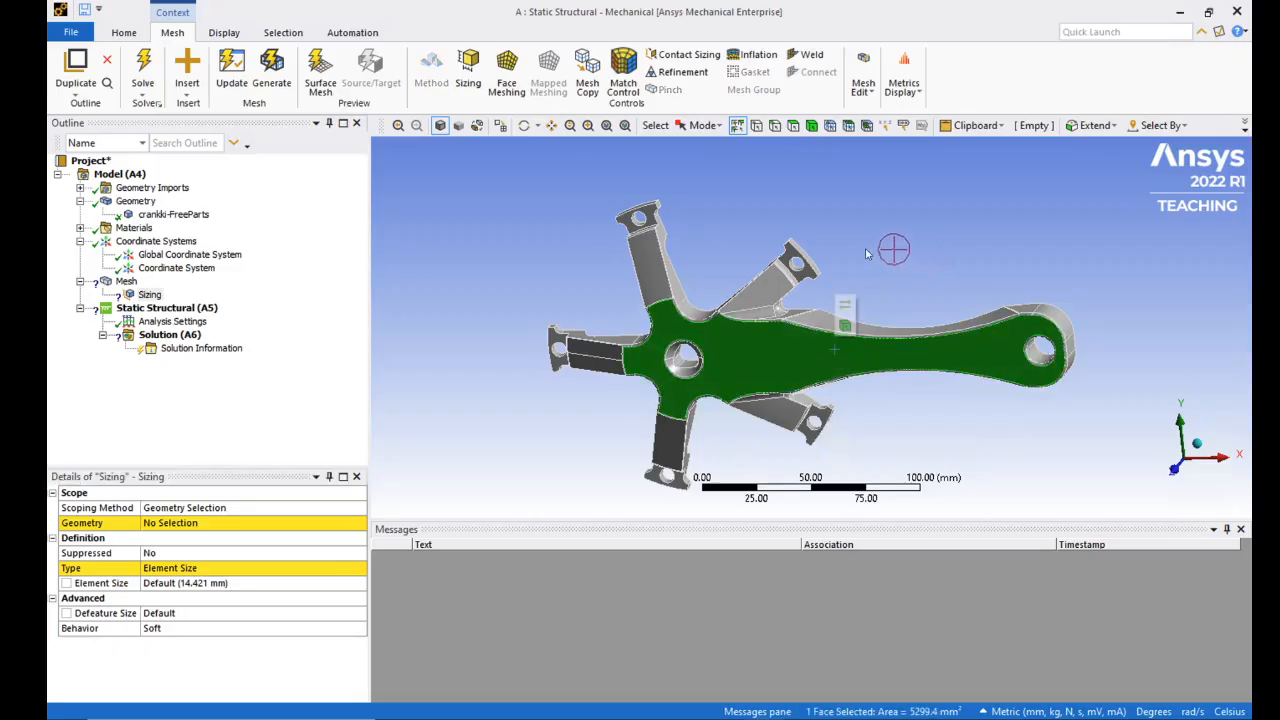
middle_click_drag(862, 262, 843, 388)
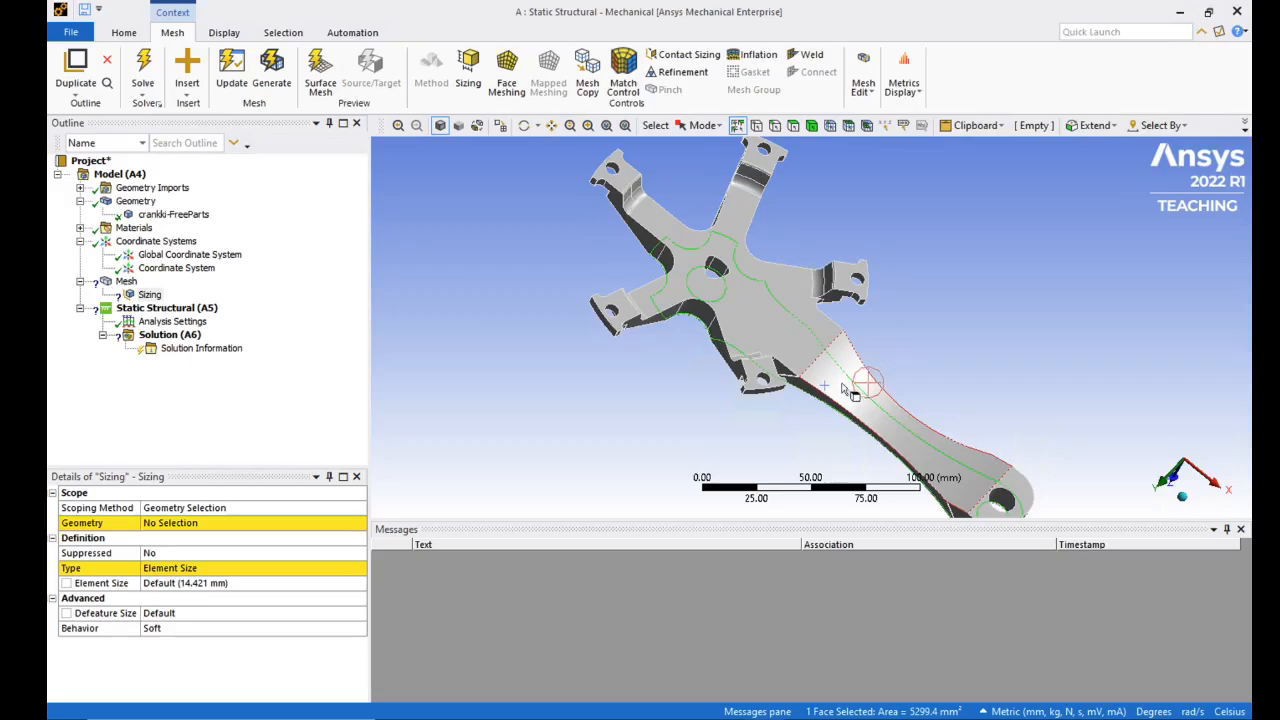
left_click(843, 390, "ctrl")
middle_click_drag(679, 416, 758, 279)
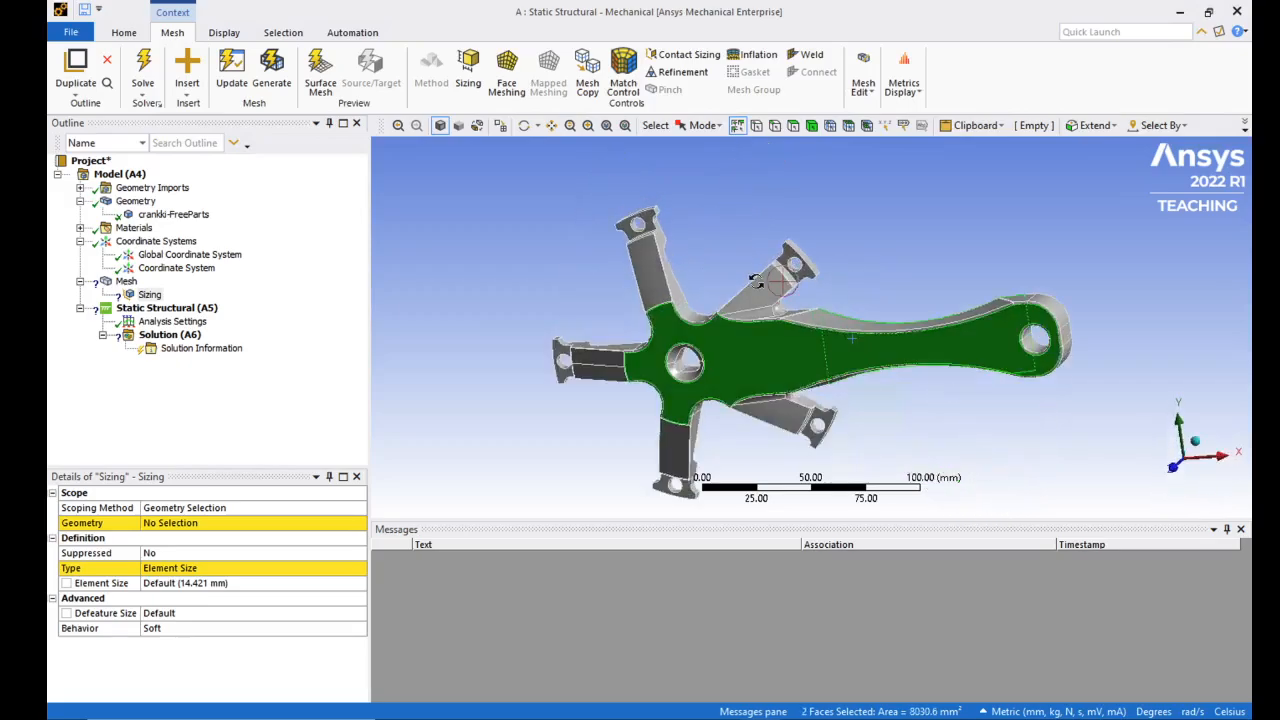
left_click(219, 528)
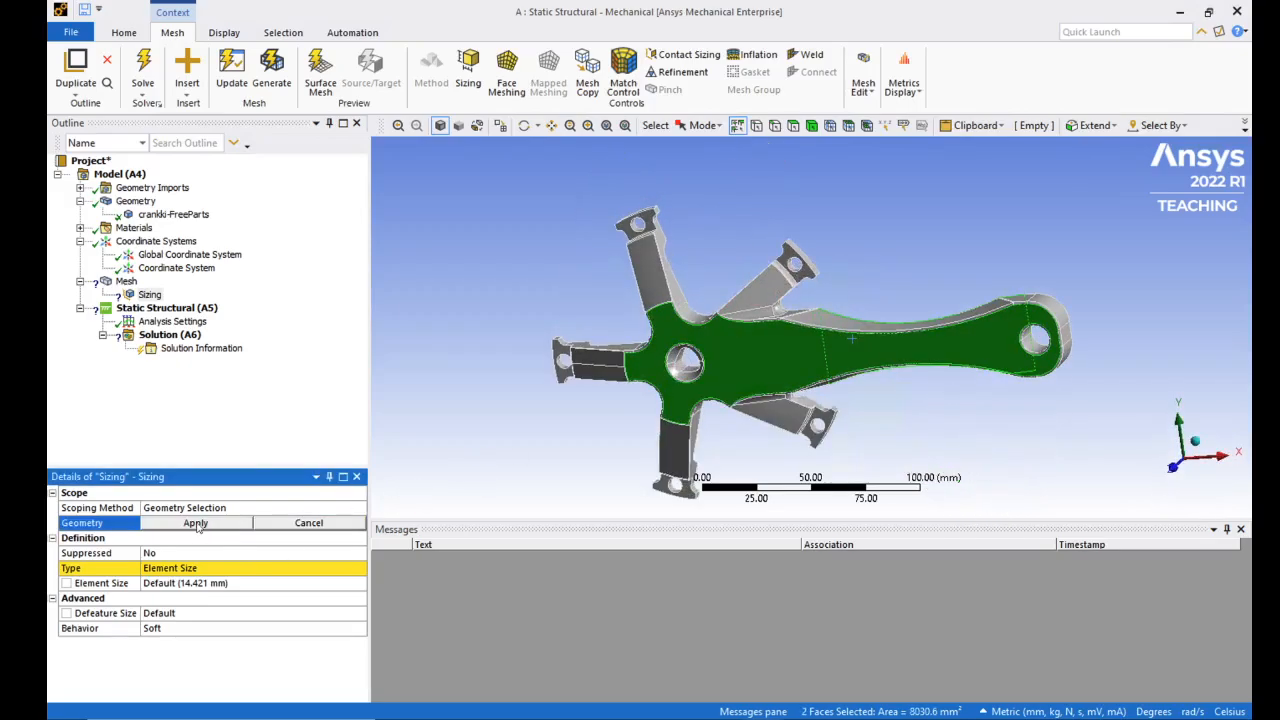
left_click(197, 524)
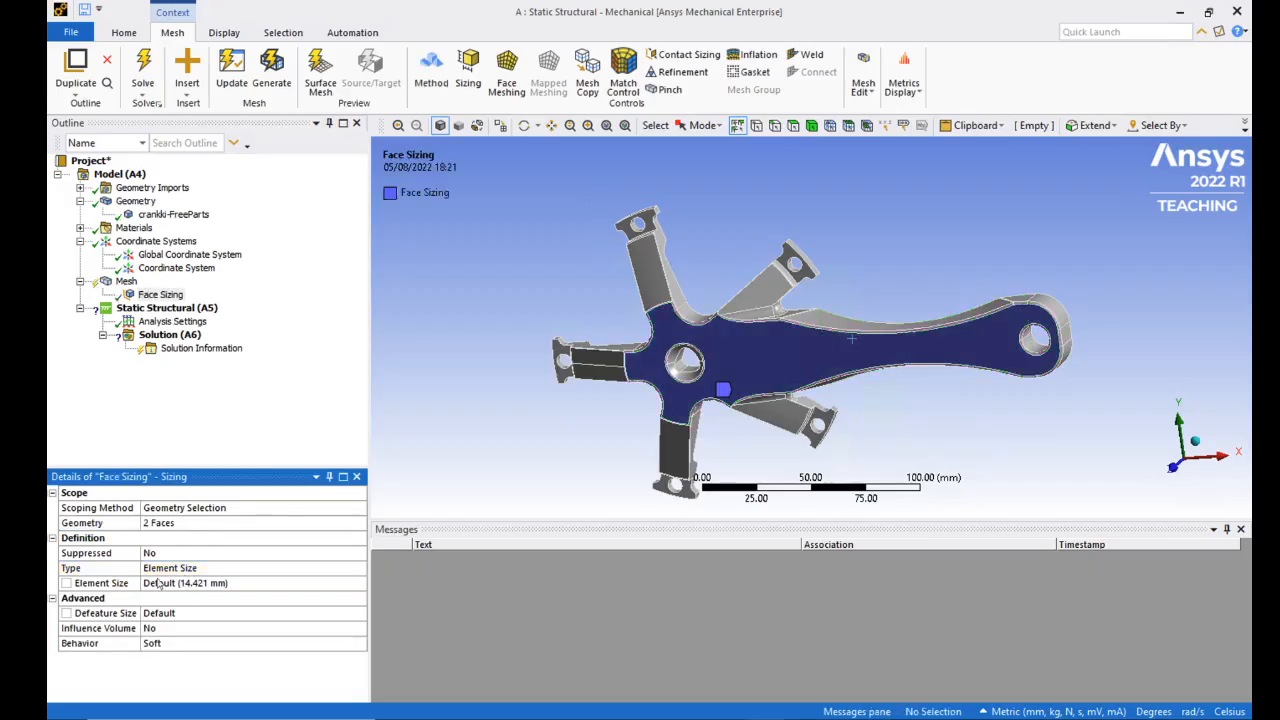
Step: Set the face sizing's element size to 5 mm and regenerate the mesh
left_click(193, 583)
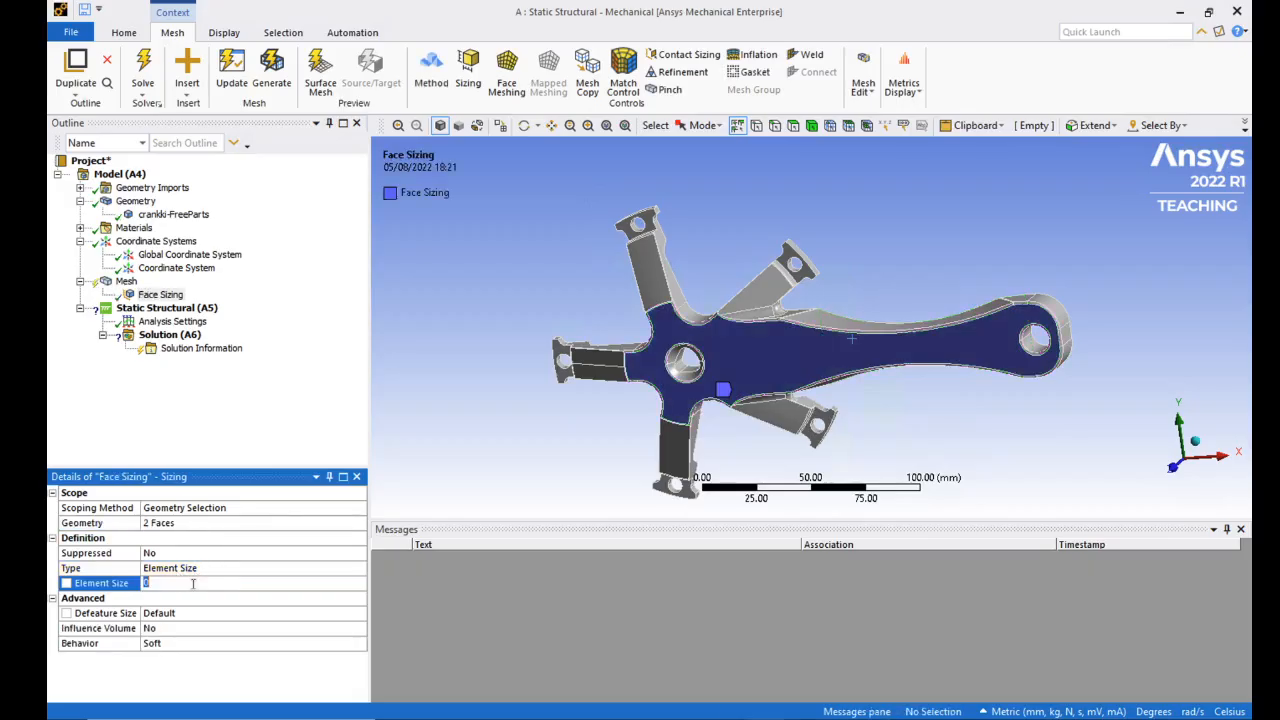
type("5")
key("Return")
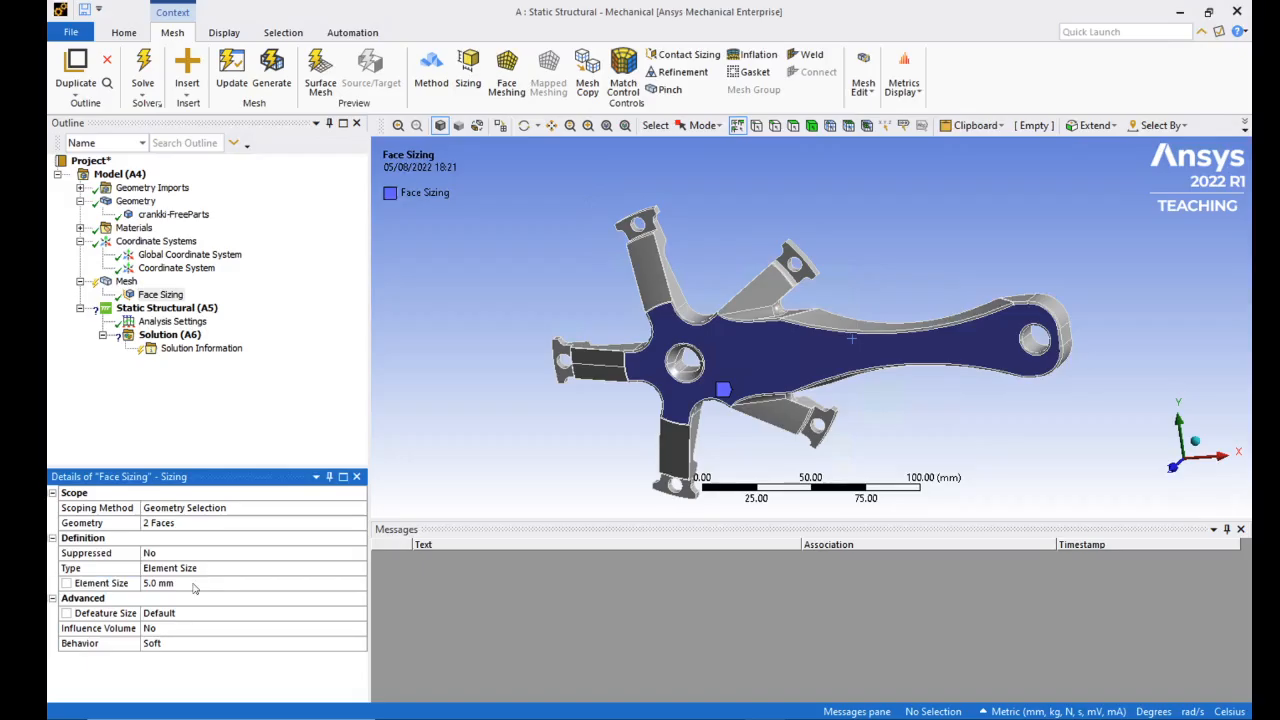
left_click(268, 86)
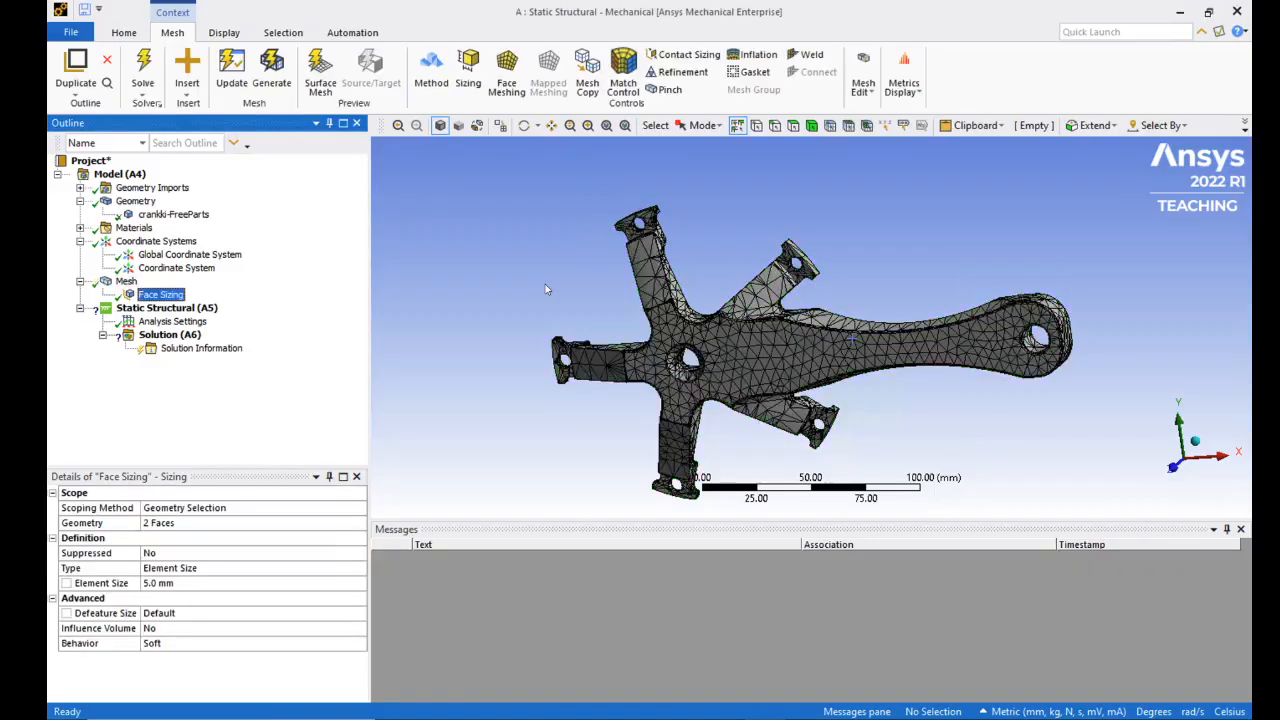
Step: Examine the refined mesh on the crank's front face, side edges and spider arms from several angles
middle_click_drag(865, 291, 912, 338)
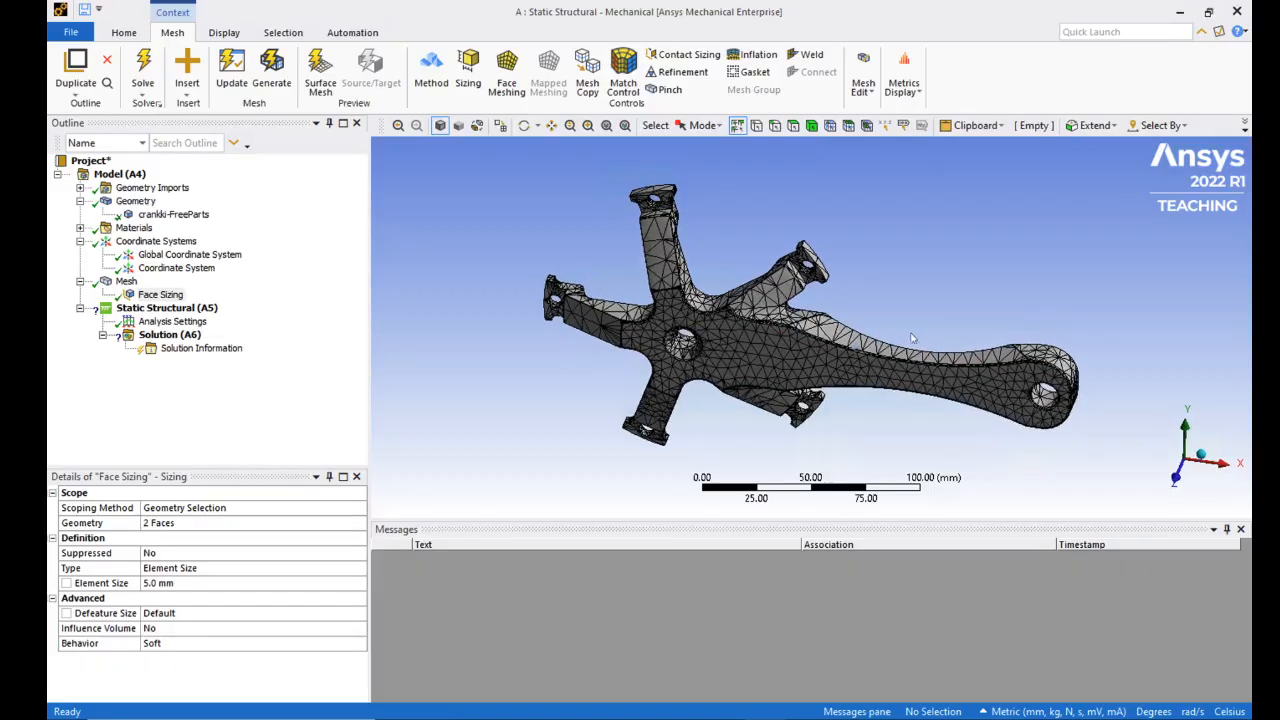
scroll(902, 365, "up", 1)
scroll(902, 365, "up", 3)
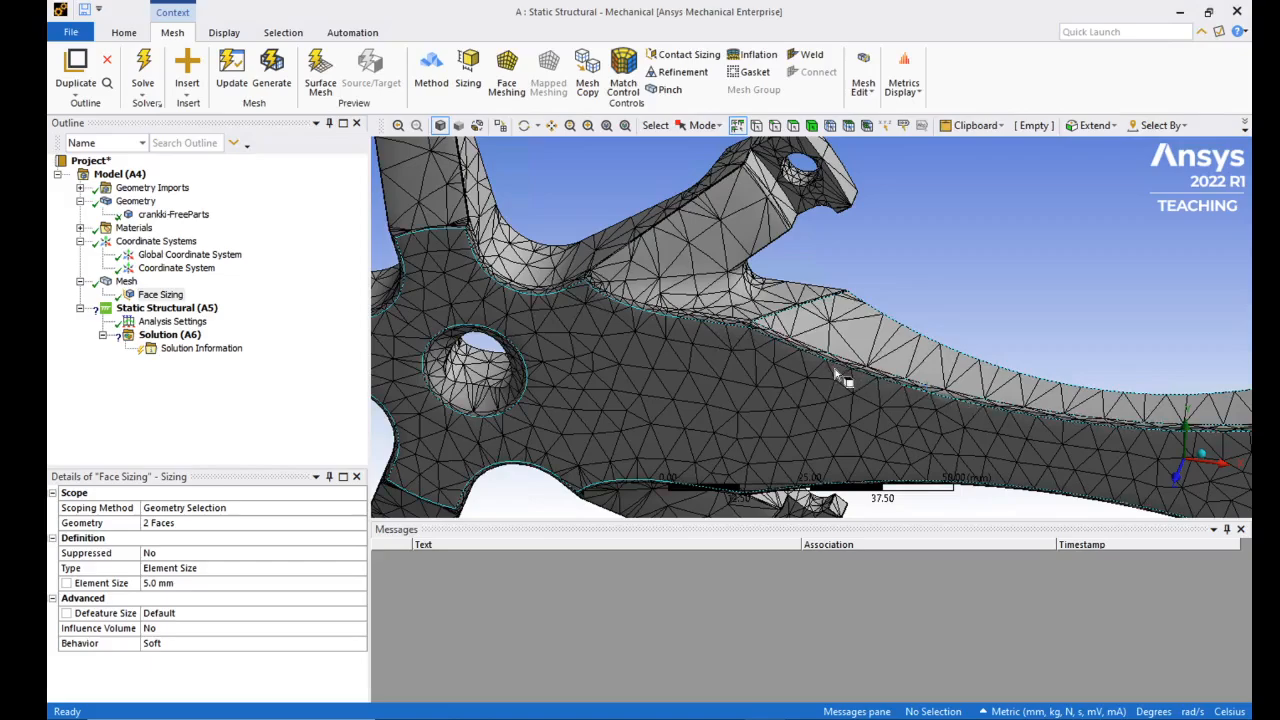
scroll(840, 378, "down", 2)
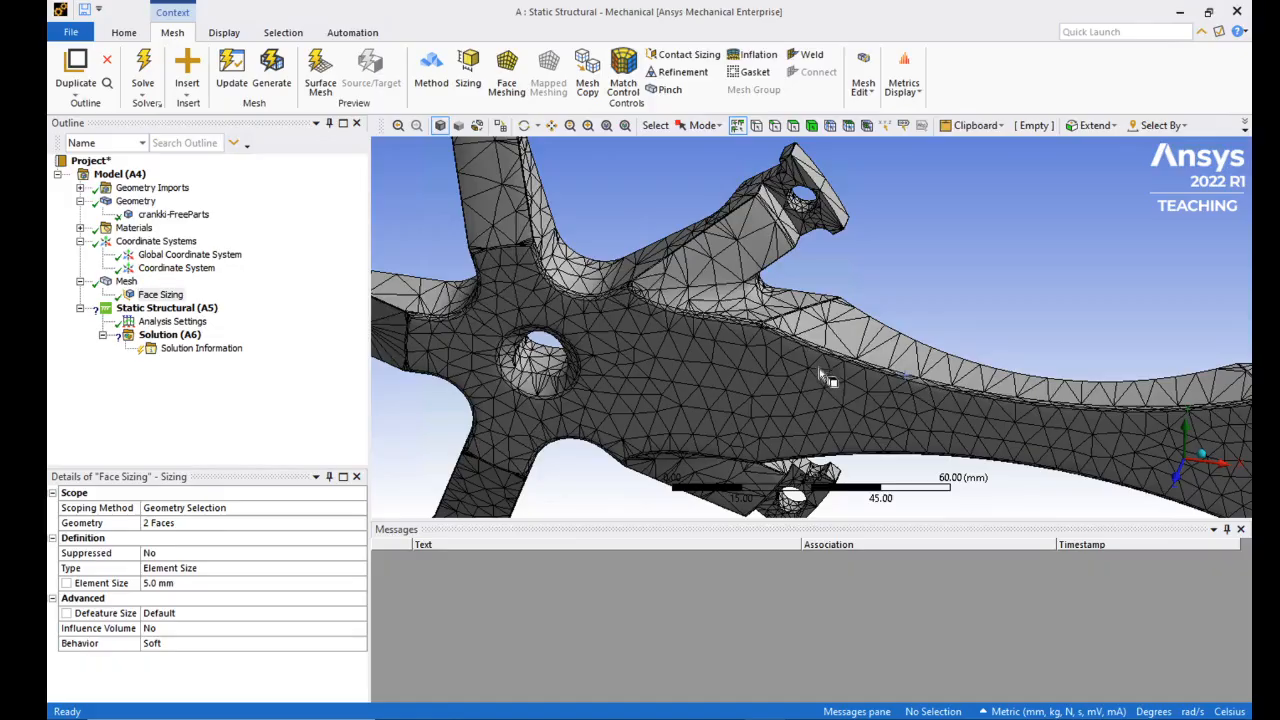
middle_click_drag(811, 361, 808, 358)
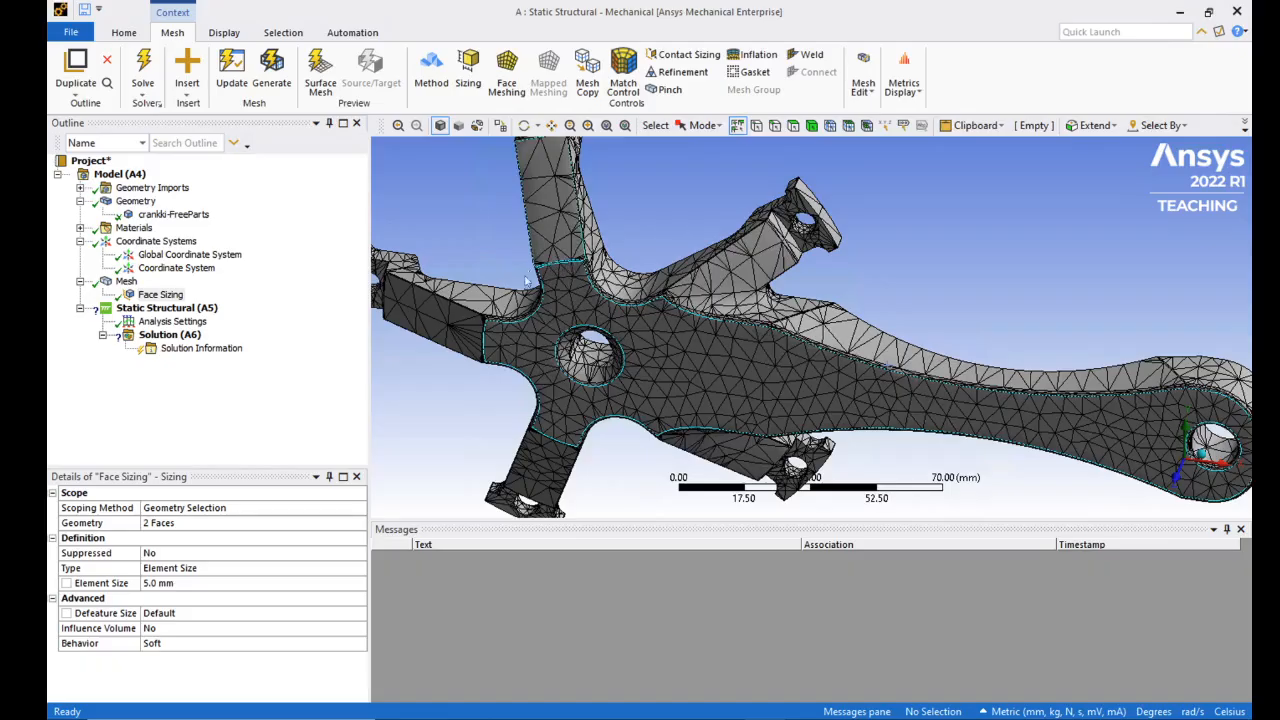
middle_click_drag(500, 329, 422, 330)
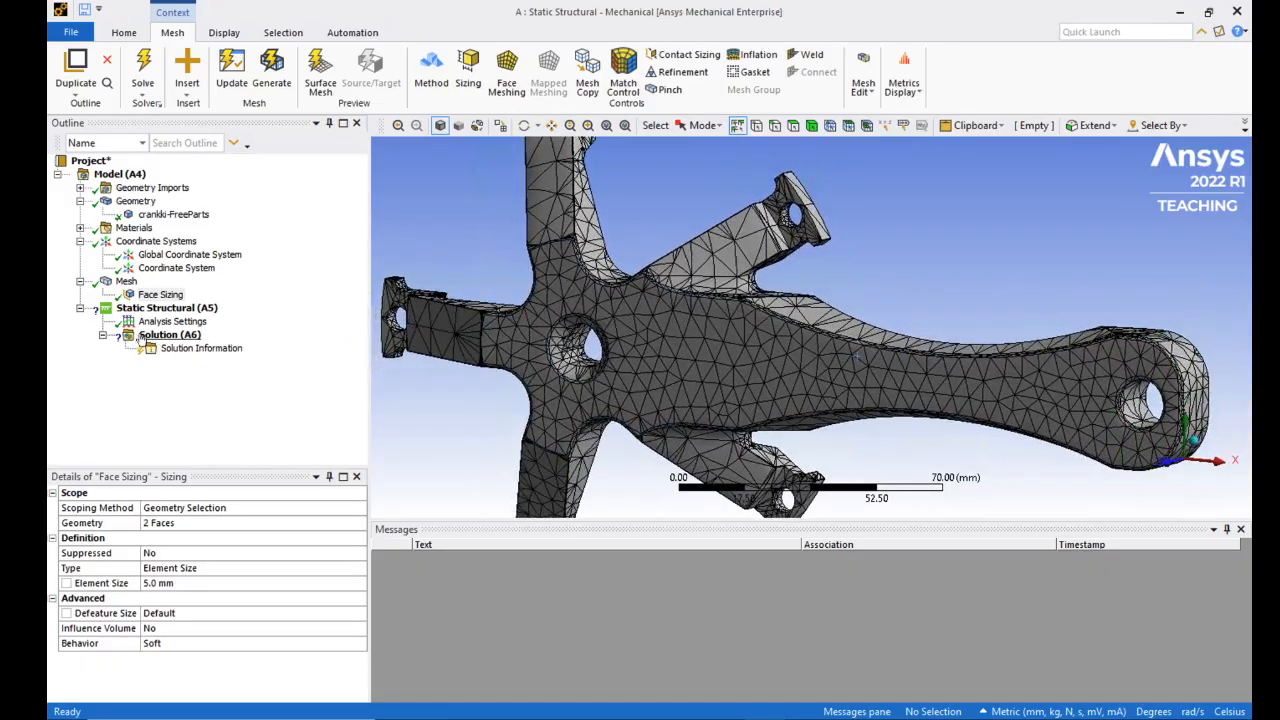
mouse_move(508, 320)
middle_mouse_down()
mouse_move(530, 345)
mouse_move(515, 330)
middle_mouse_up()
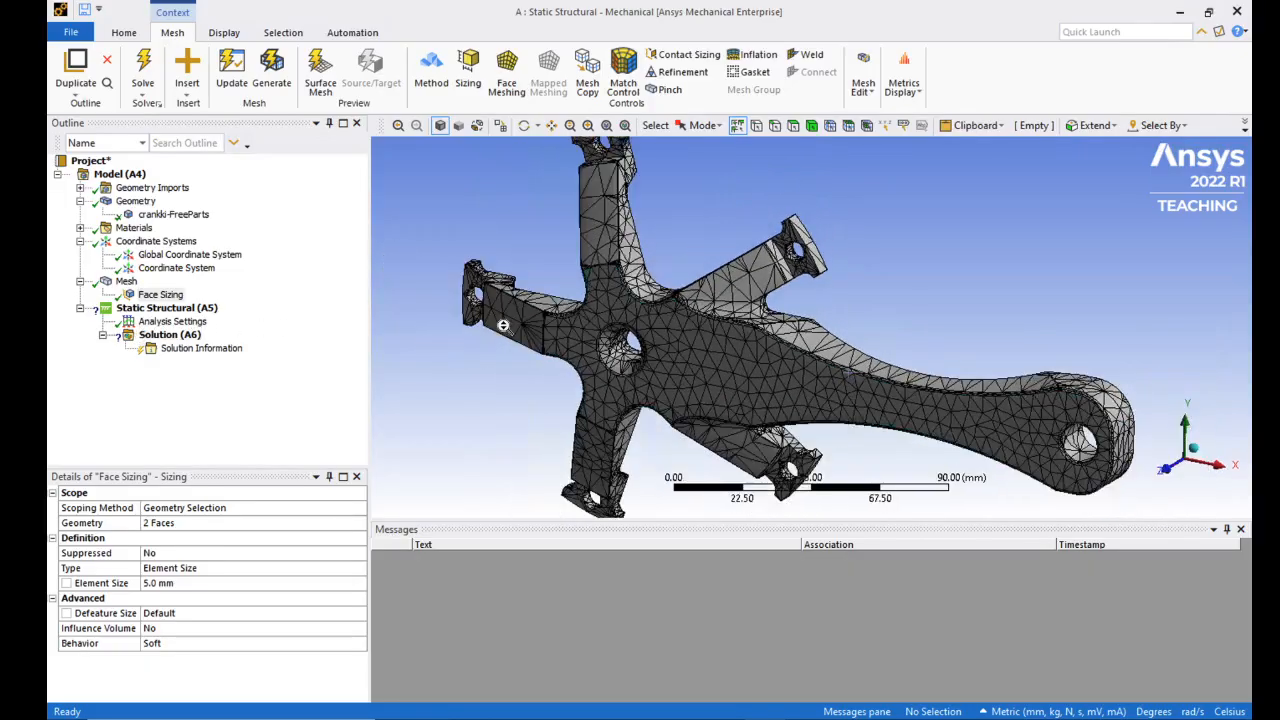
middle_click_drag(890, 370, 868, 370)
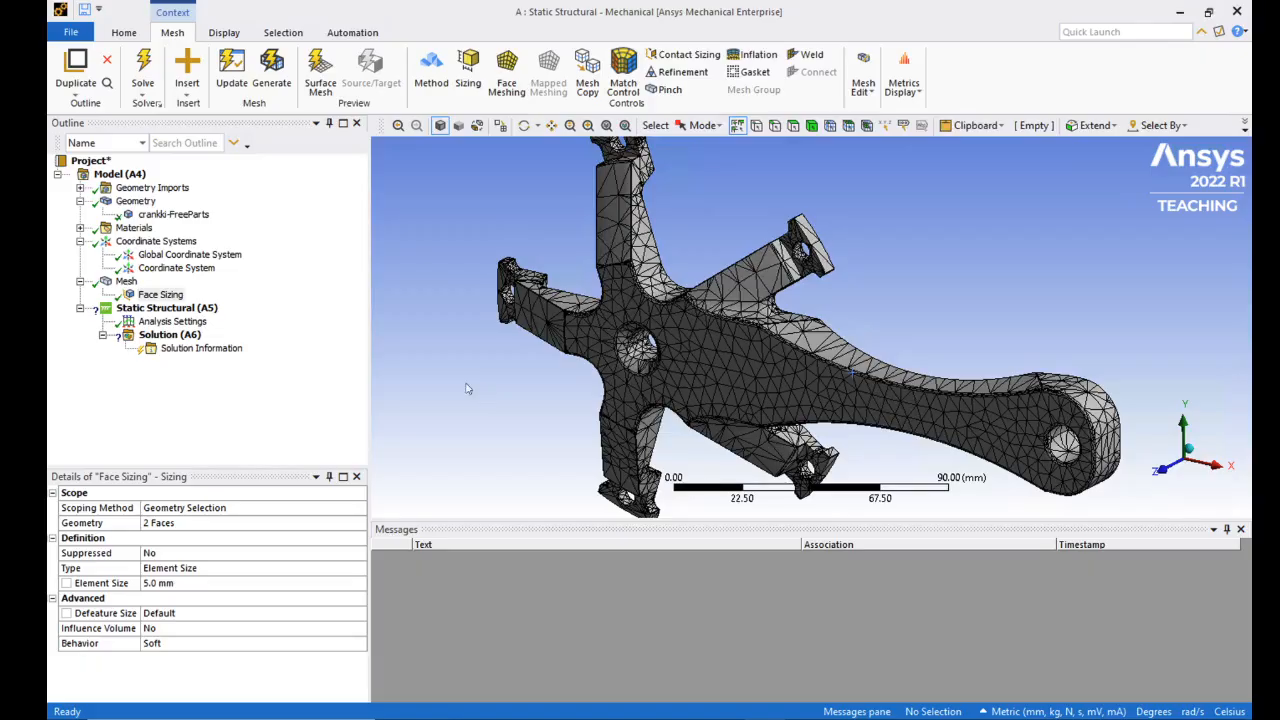
Step: Add a fixed support to the static structural analysis, scoped to the five back mounting faces around the bolt holes at the spider arm tips
left_click(130, 309)
right_click(131, 310)
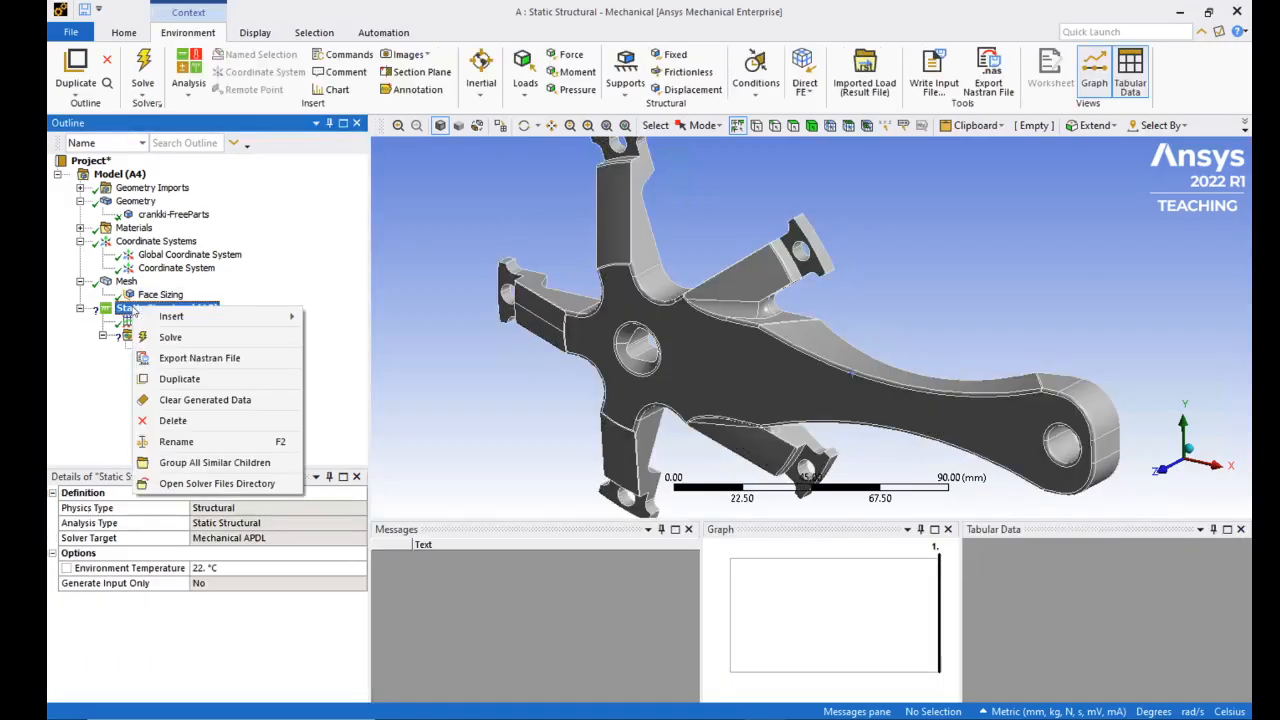
mouse_move(185, 318)
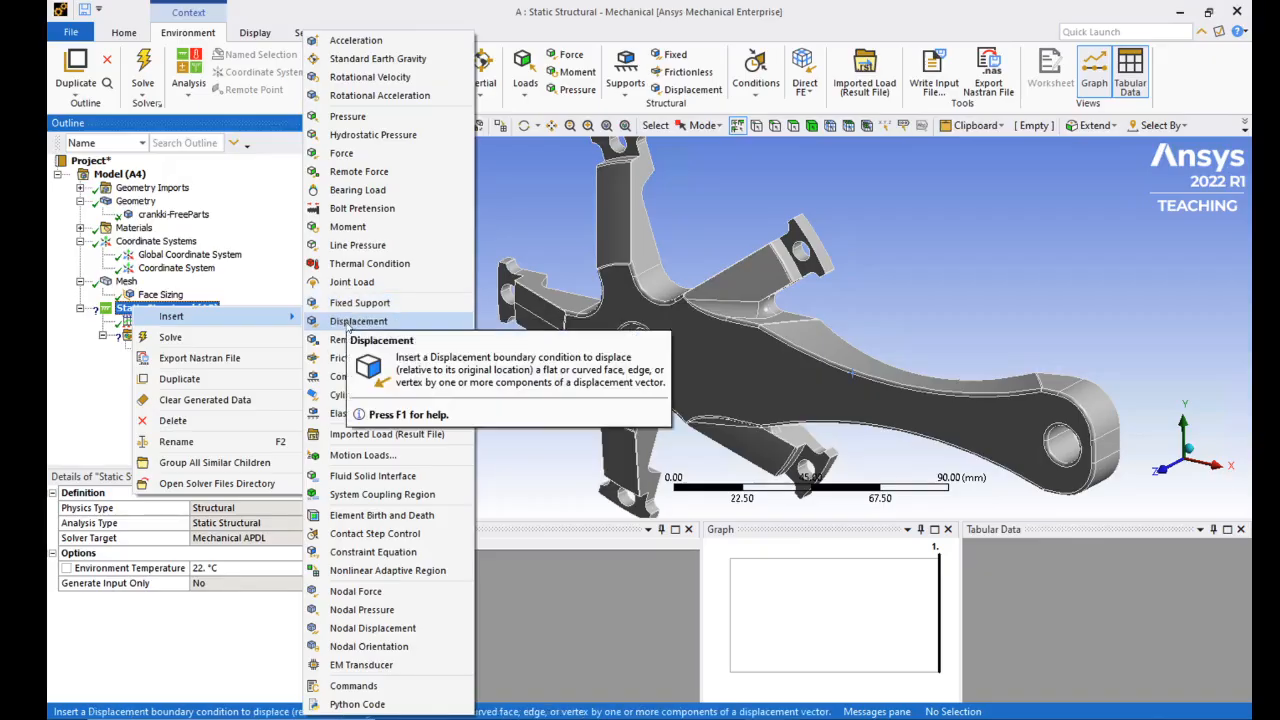
left_click(348, 306)
middle_click_drag(679, 345, 482, 340)
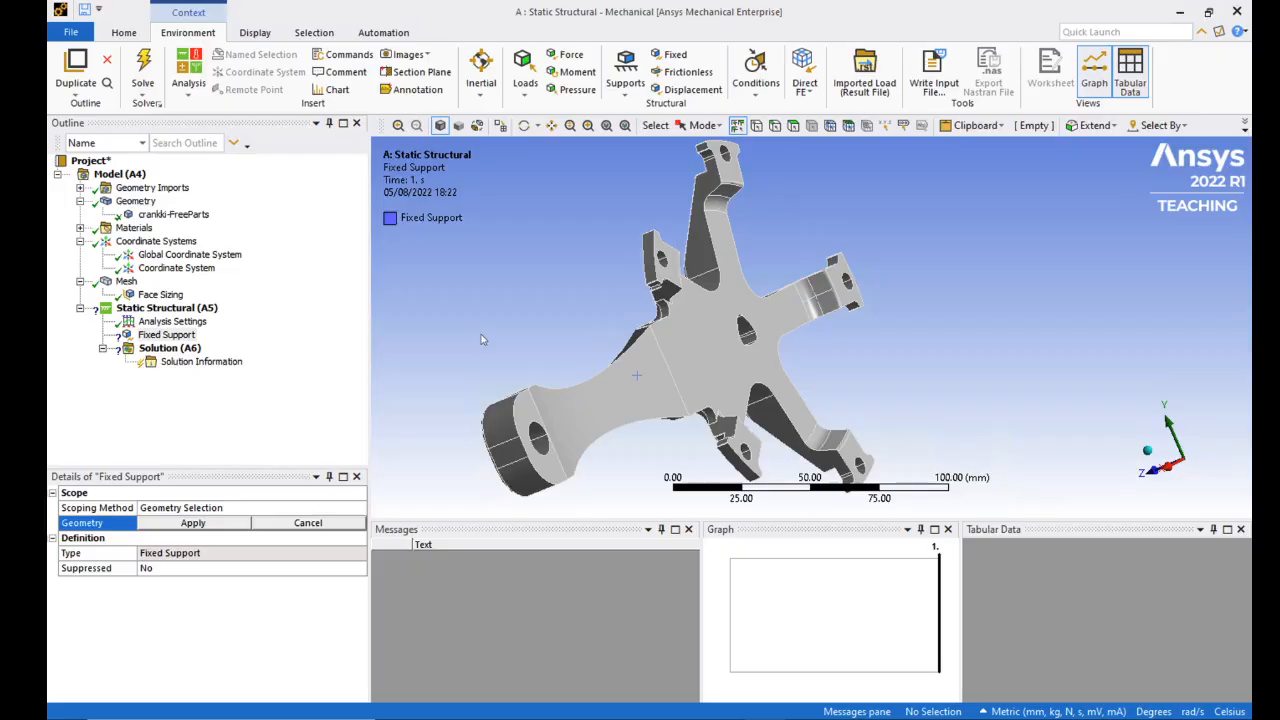
left_click(674, 258)
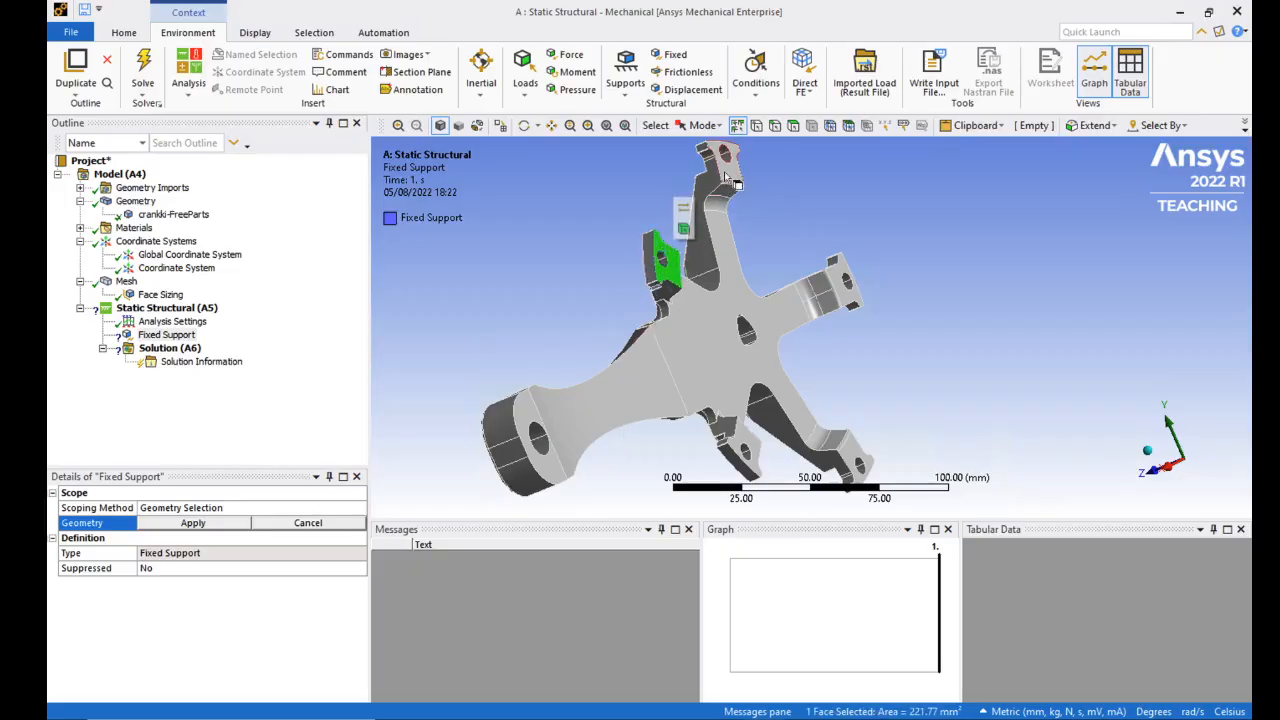
left_click(727, 176, "ctrl")
left_click(838, 287, "ctrl")
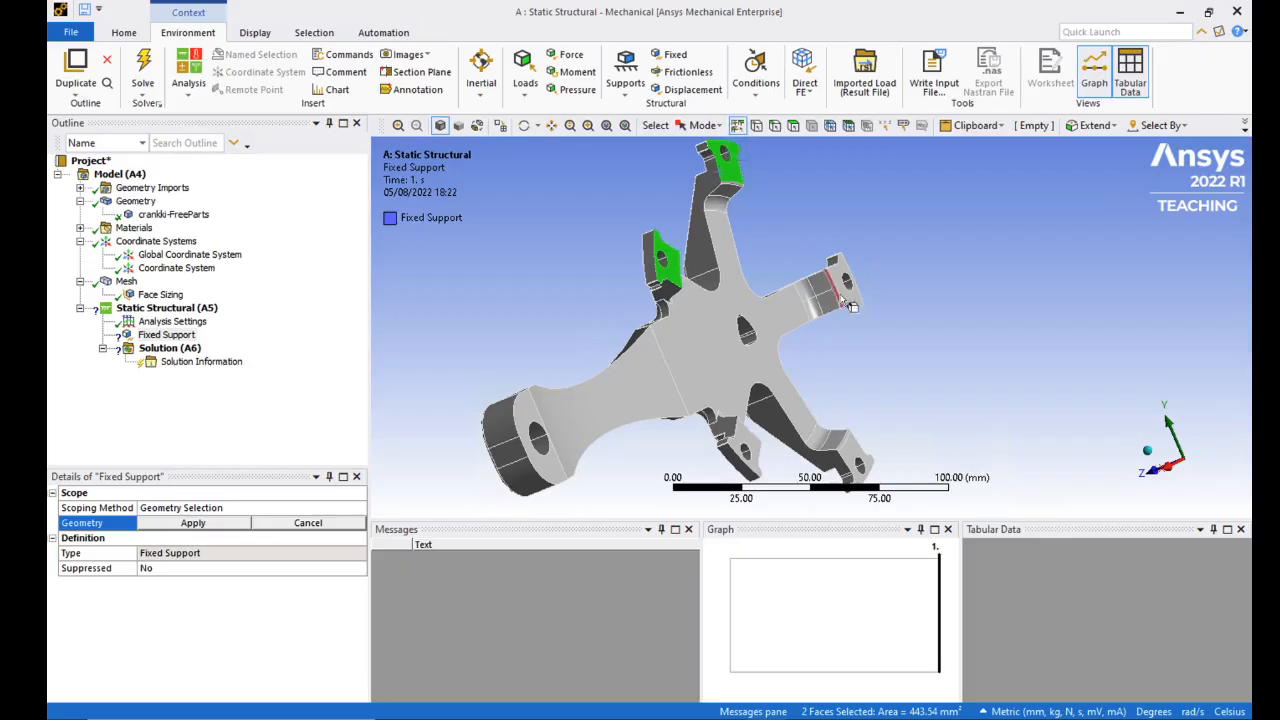
left_click(857, 457, "ctrl")
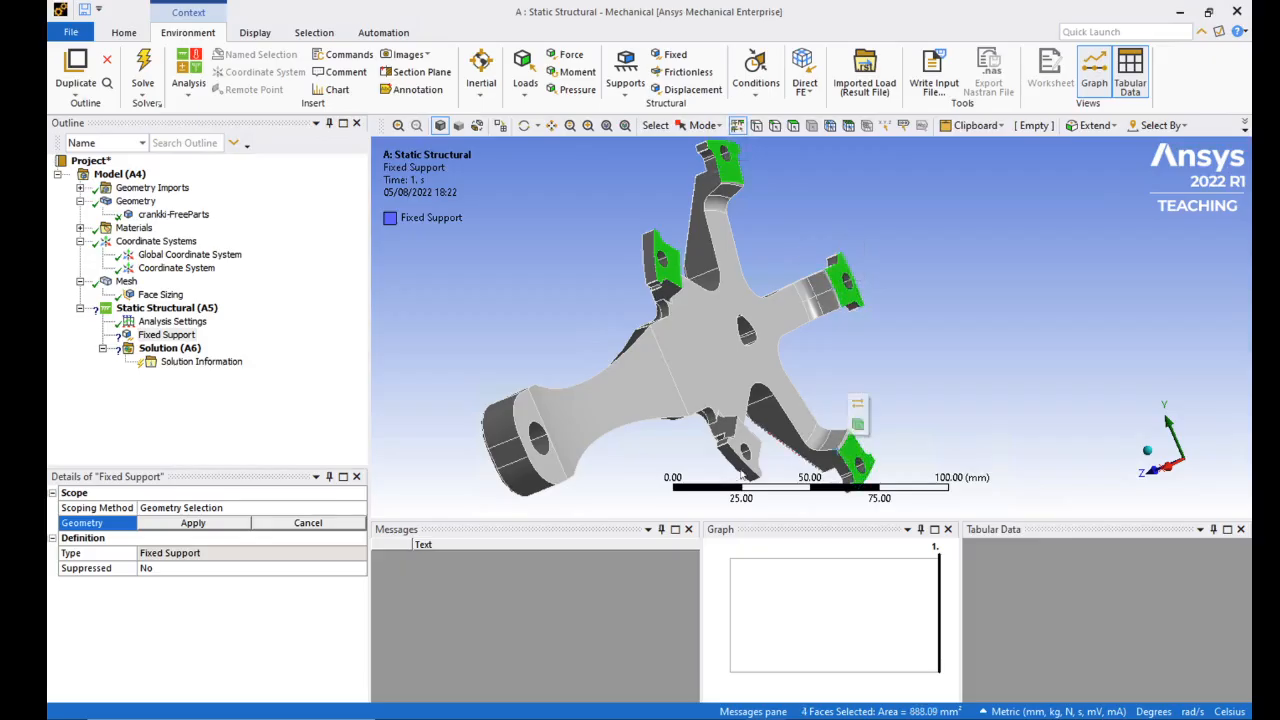
left_click(748, 445, "ctrl")
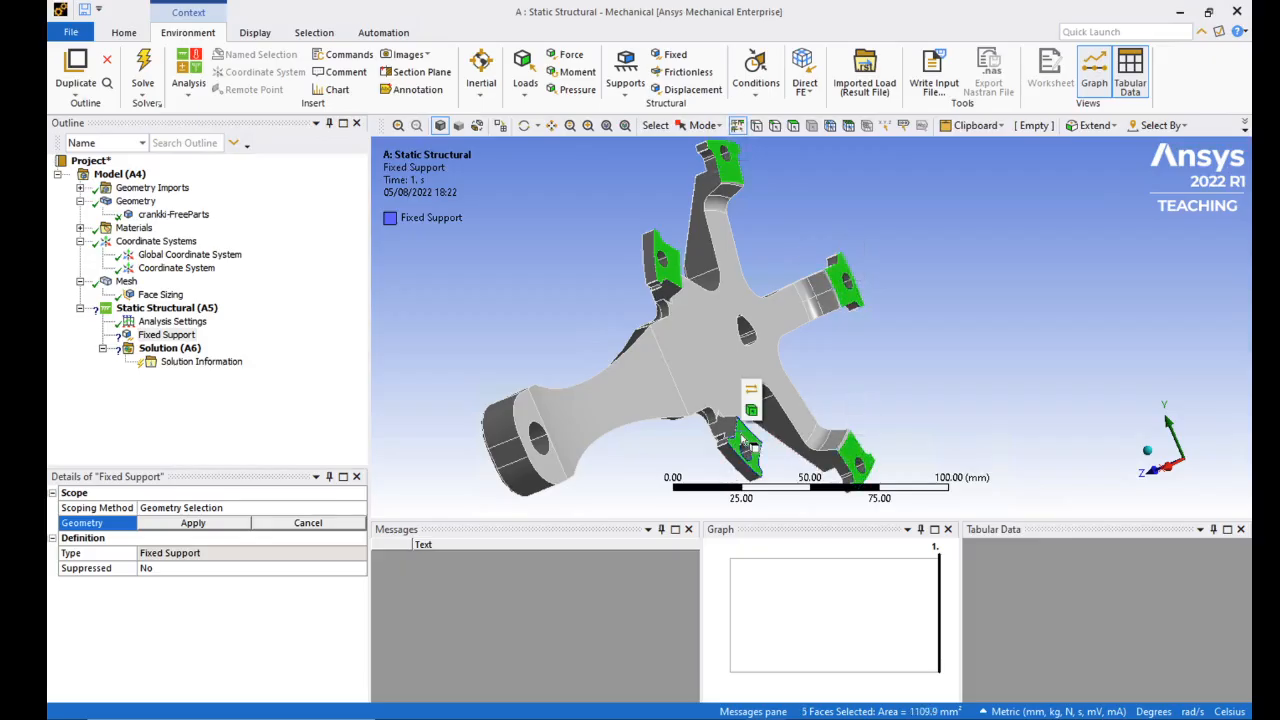
left_click(194, 523)
Step: Add a remote force scoped to the two inner faces of the hole at the end of the crank arm
middle_click_drag(451, 313, 600, 320)
left_click(188, 309)
right_click(188, 310)
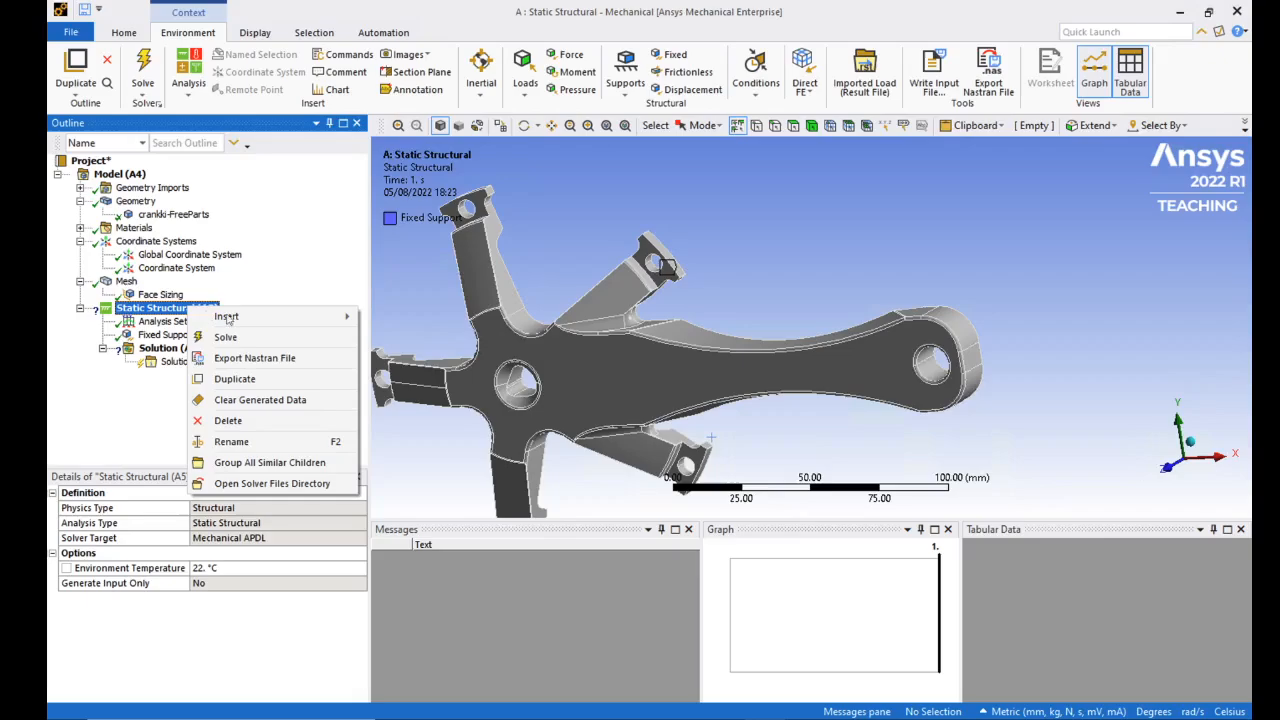
mouse_move(247, 319)
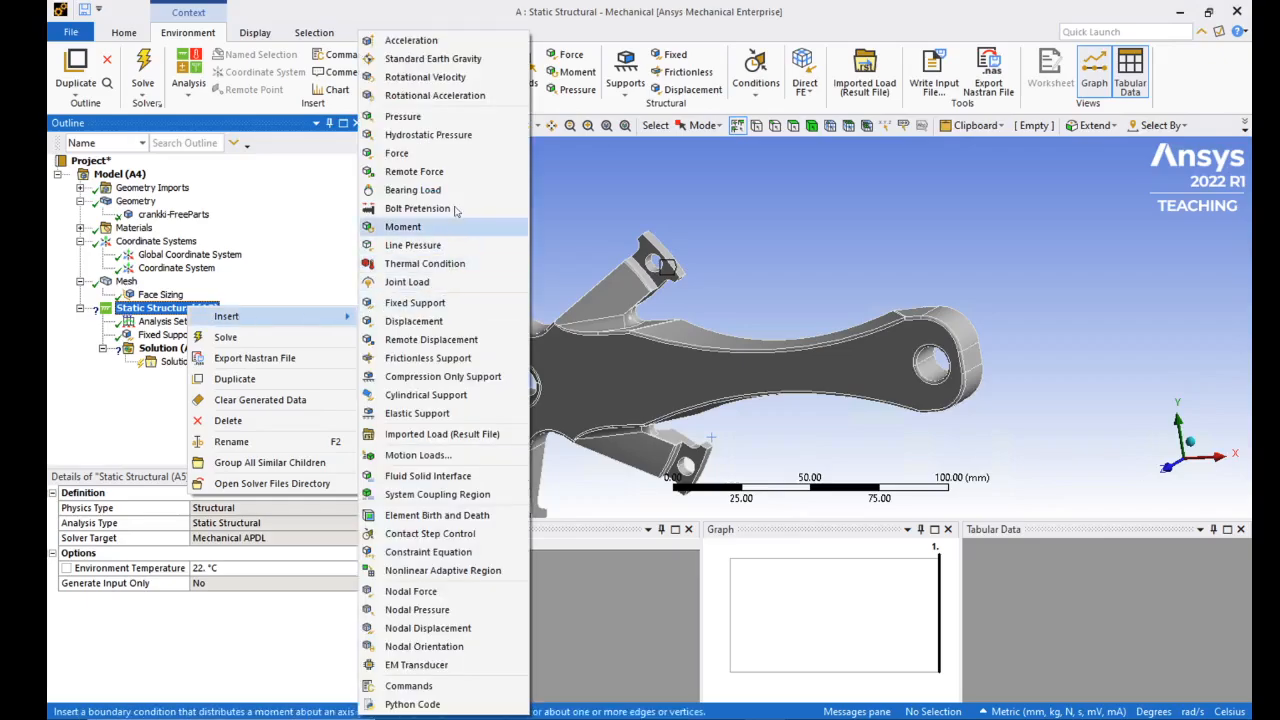
left_click(450, 172)
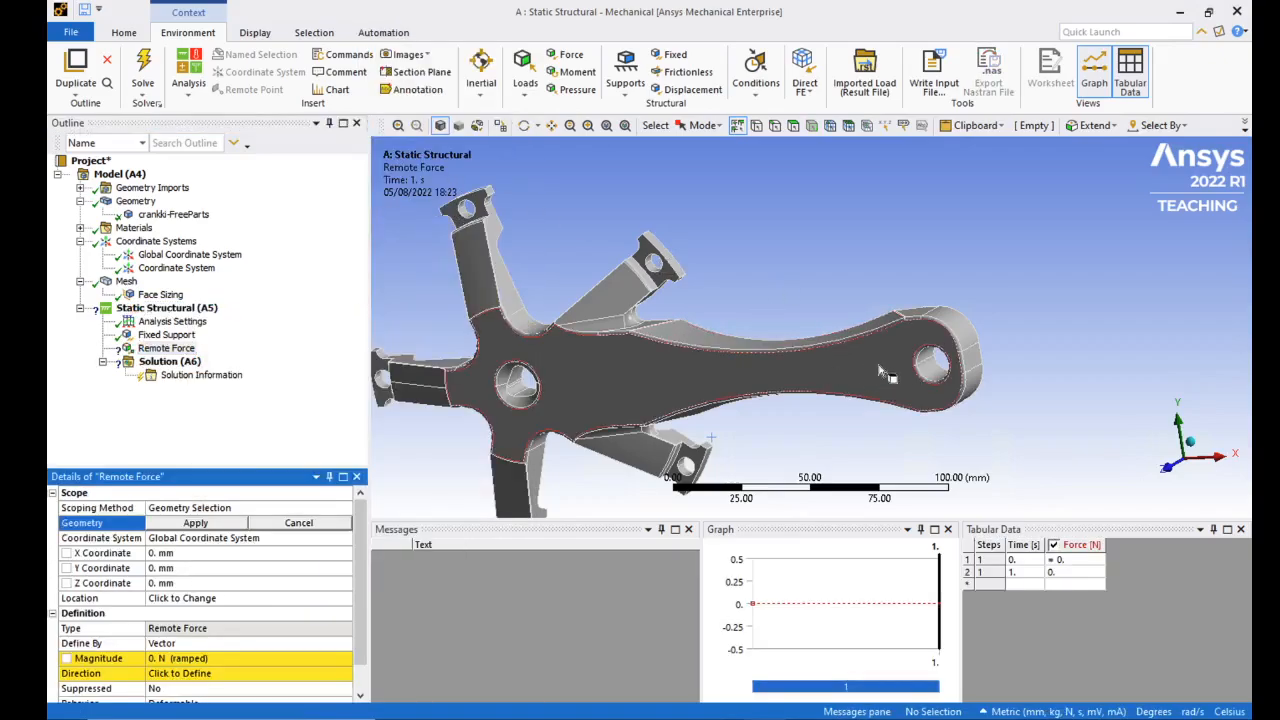
left_click(935, 365)
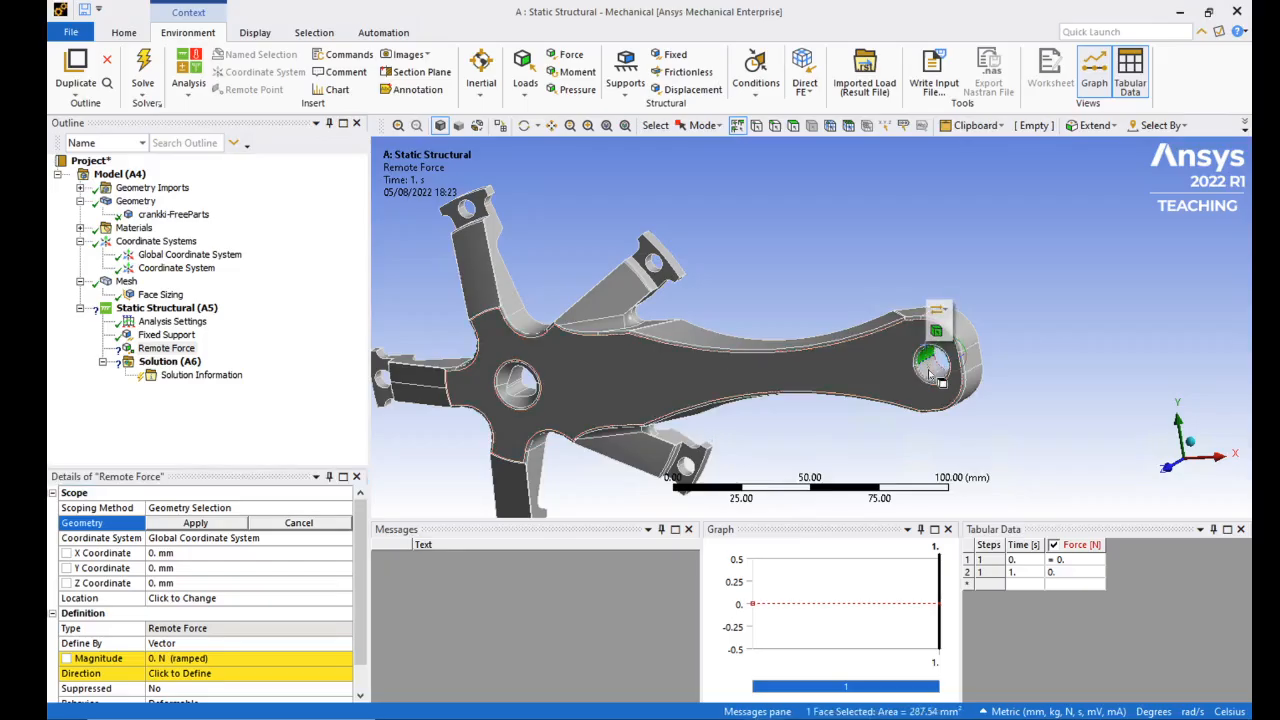
left_click(931, 373, "ctrl")
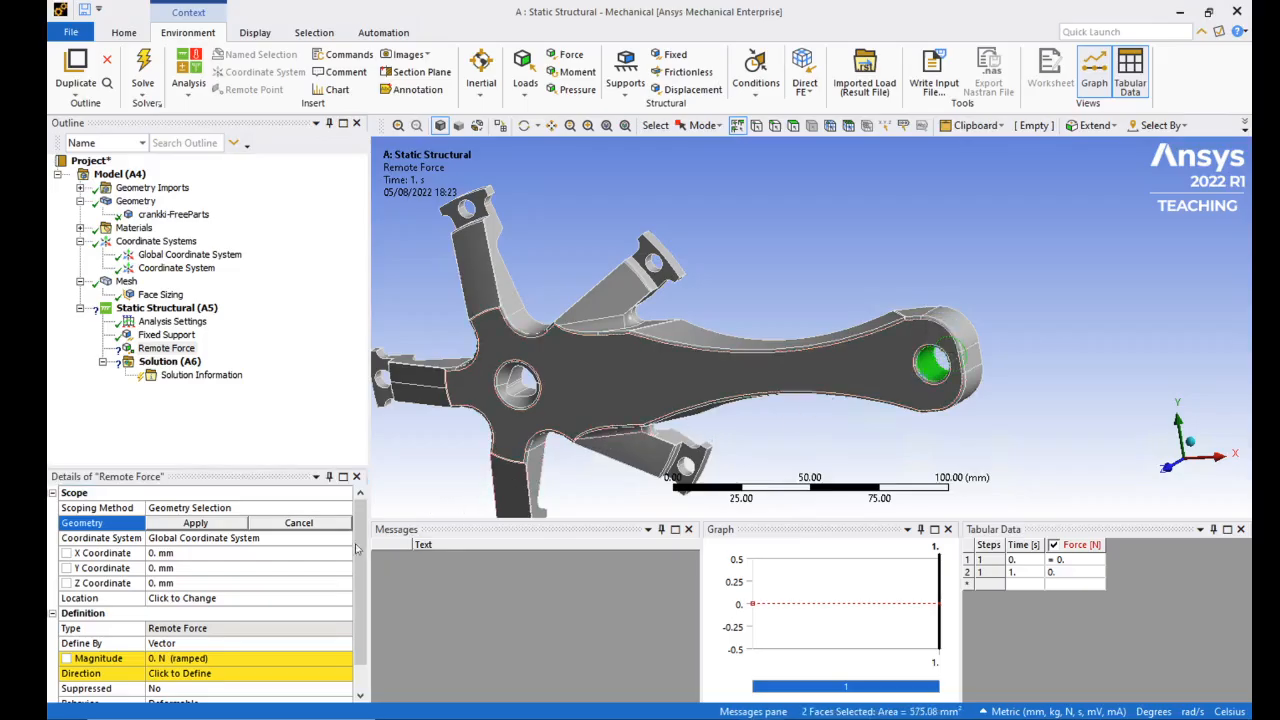
left_click(196, 523)
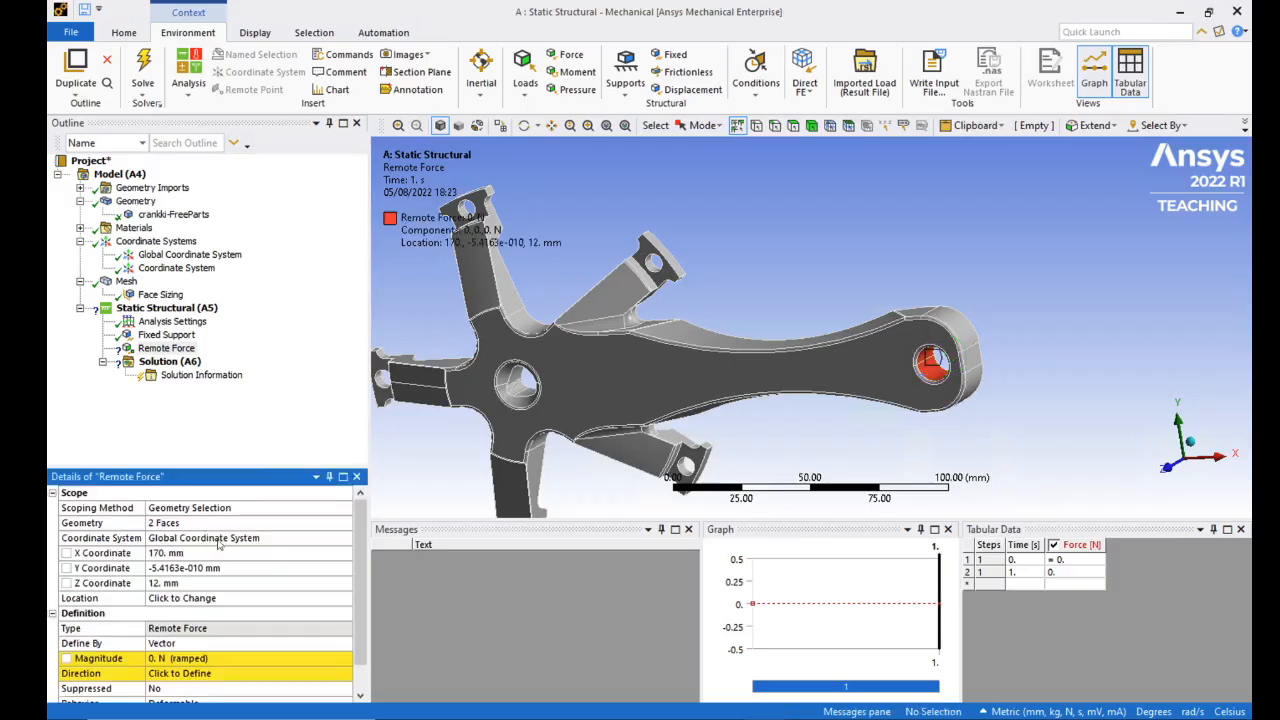
Step: Locate the remote force in the user-defined Coordinate System at X 0, Y 0 and Z 100 mm
left_click(339, 541)
left_click(345, 540)
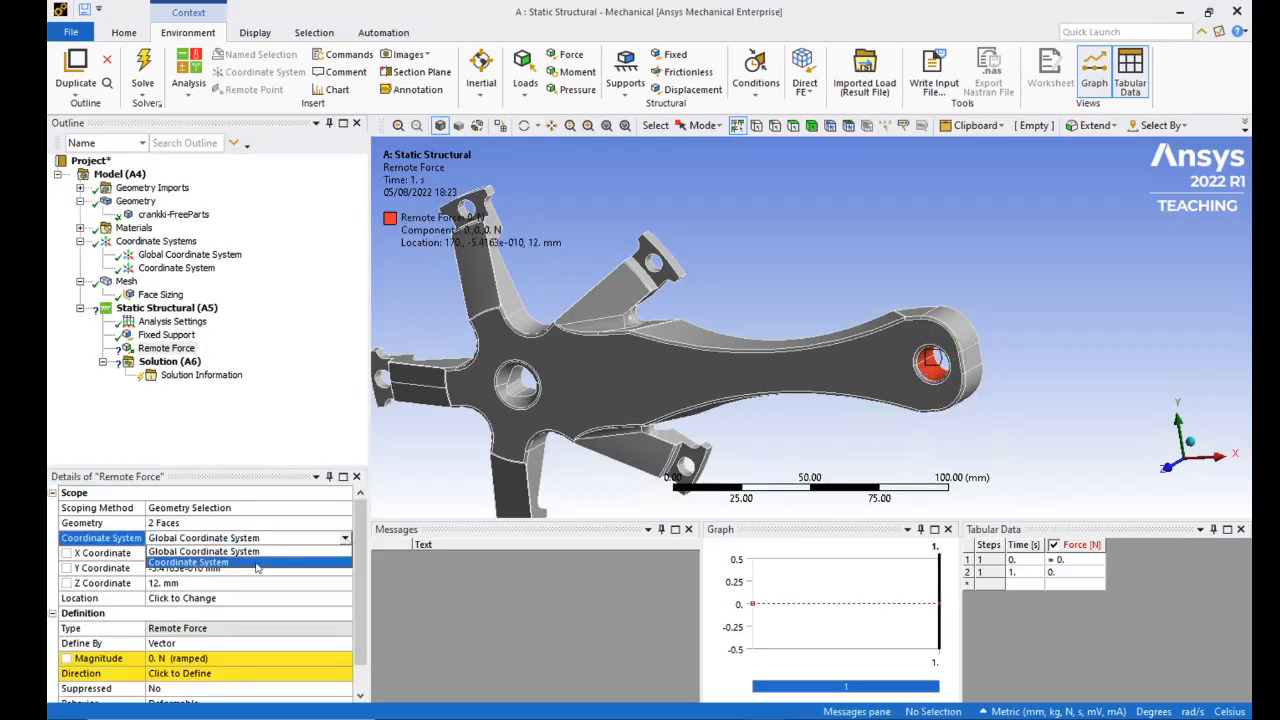
left_click(190, 567)
left_click(195, 554)
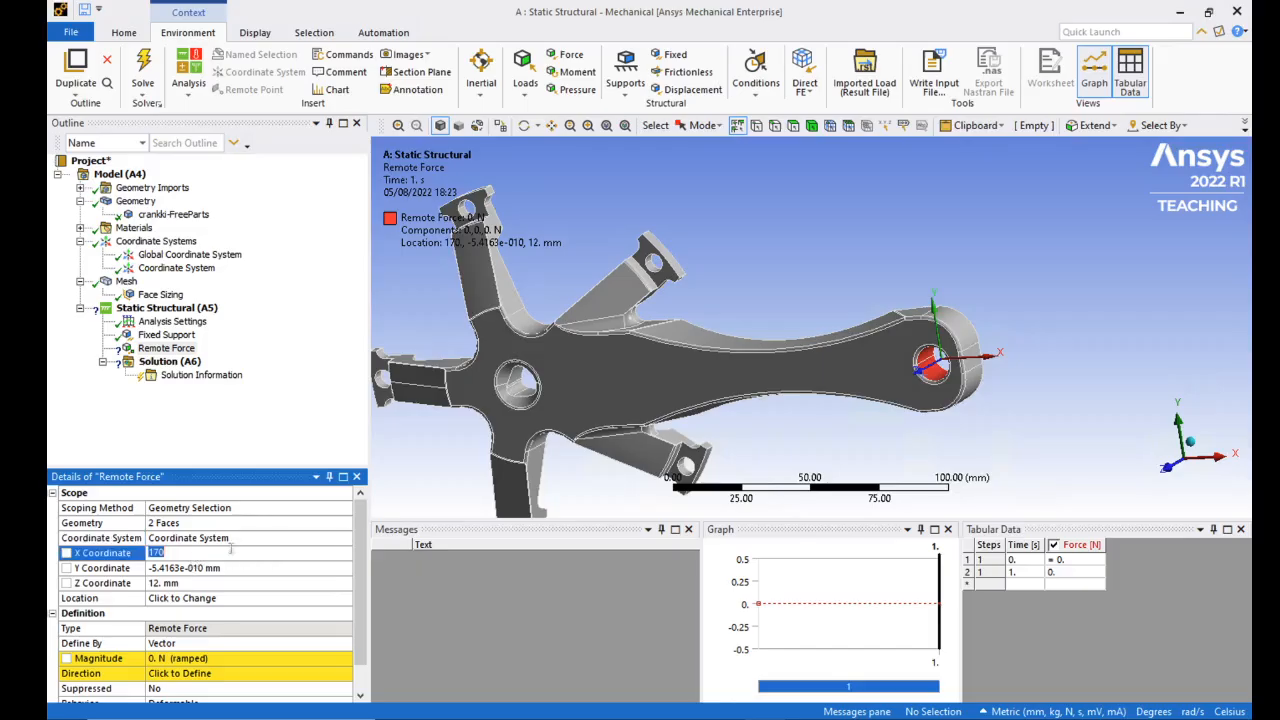
type("0")
key("Return")
left_click(233, 567)
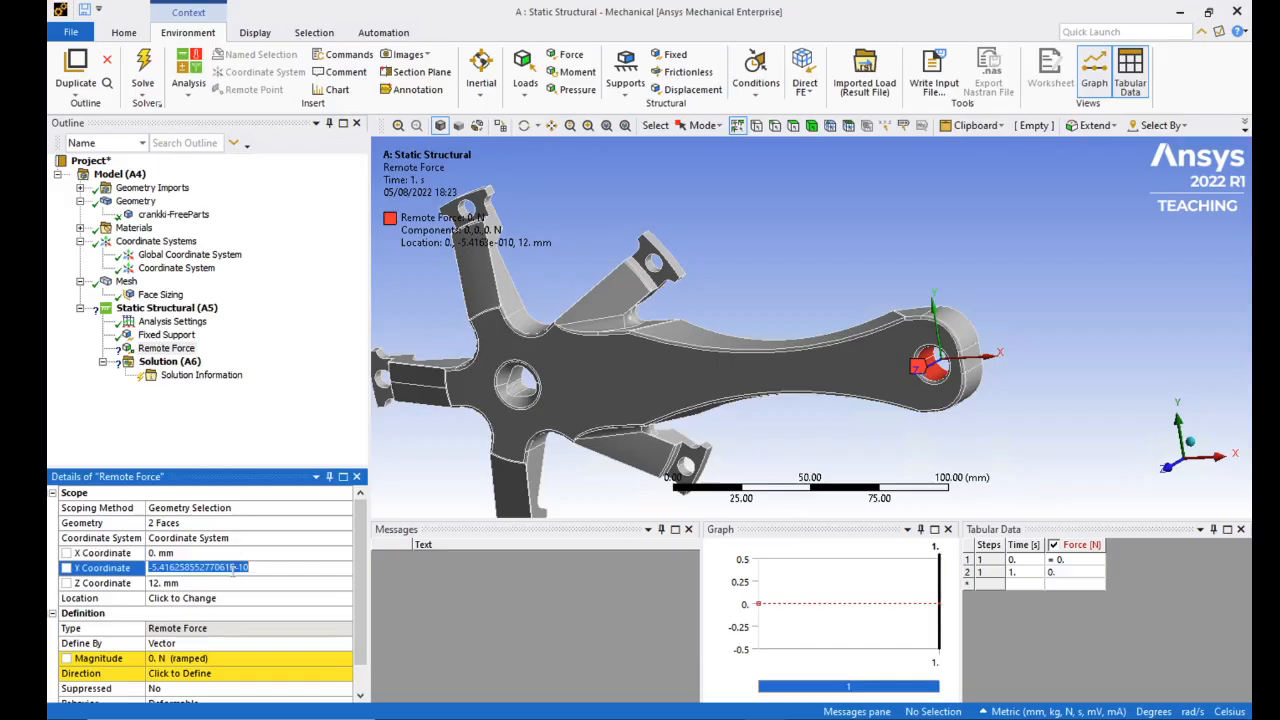
type("0")
key("Return")
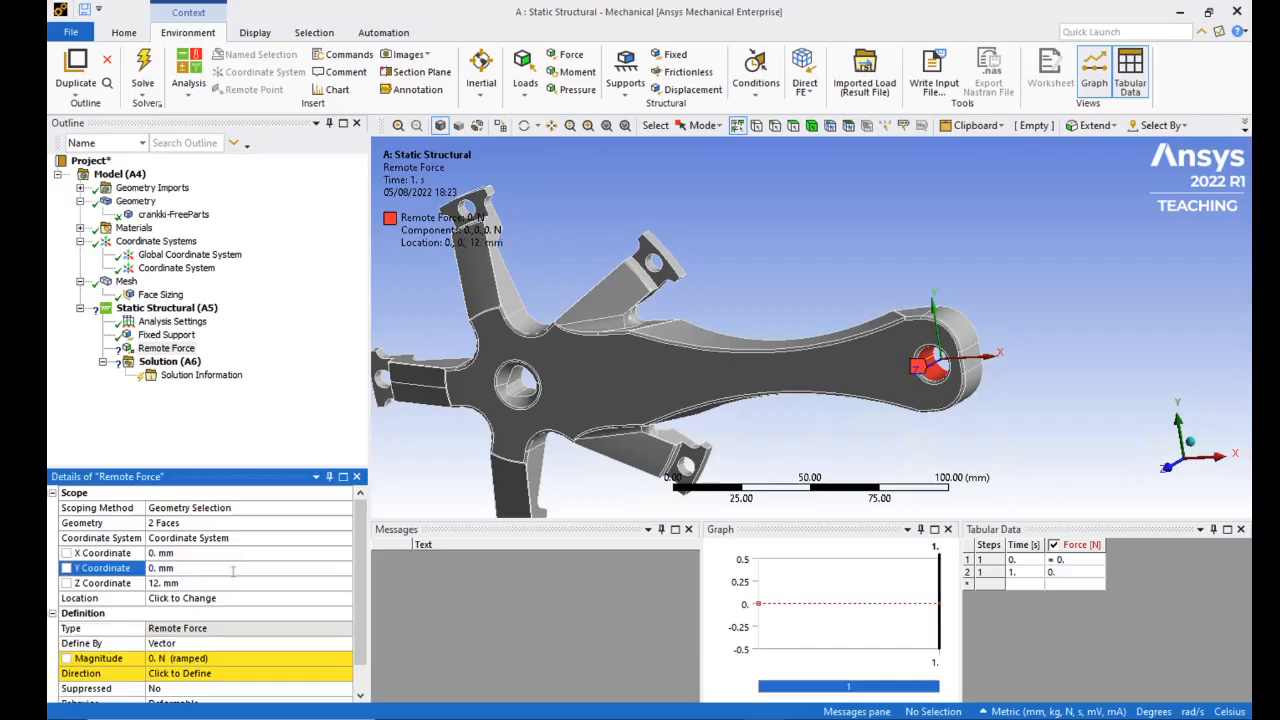
left_click(220, 583)
type("1")
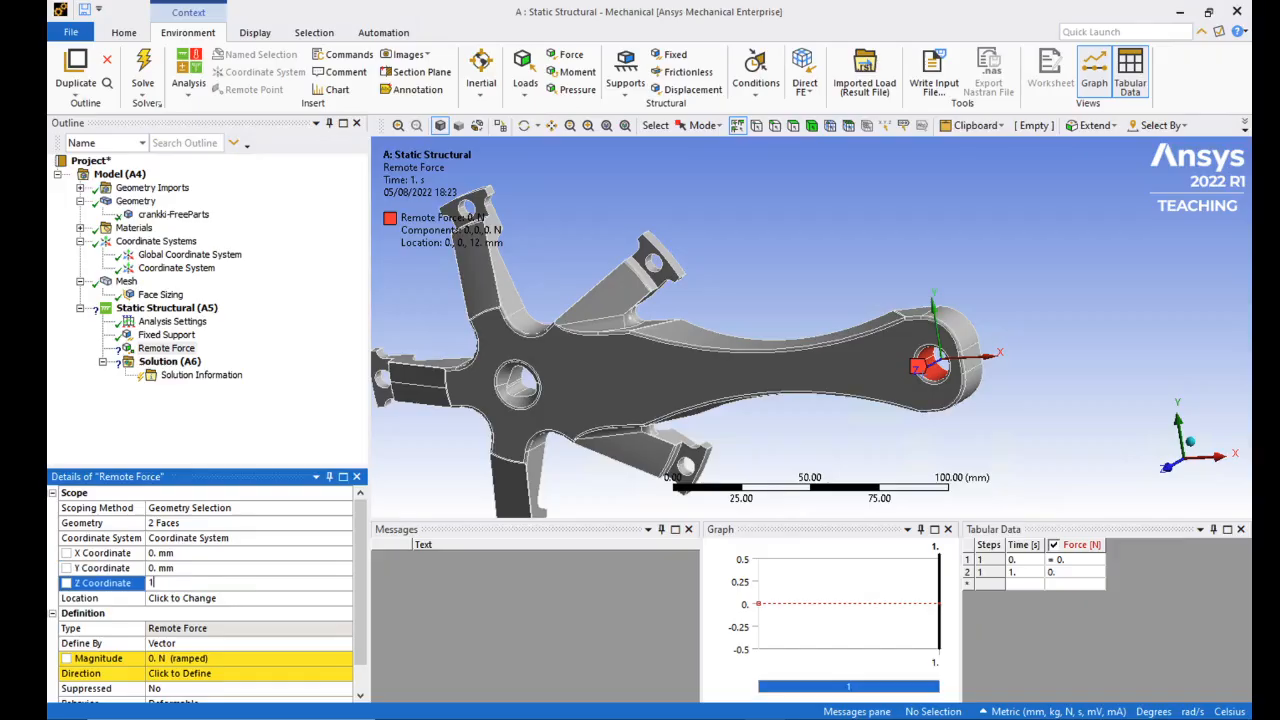
type("00")
key("Return")
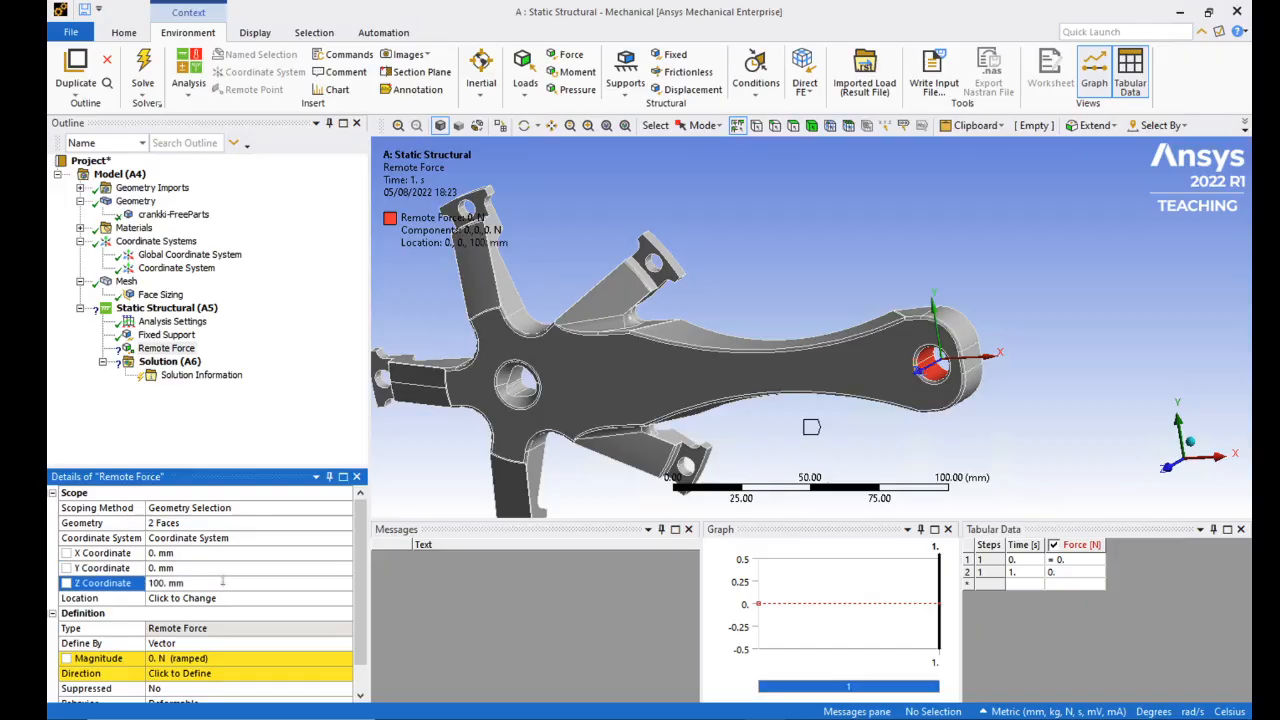
Step: Define the remote force by components and set its Y component to -500 N
left_click(223, 644)
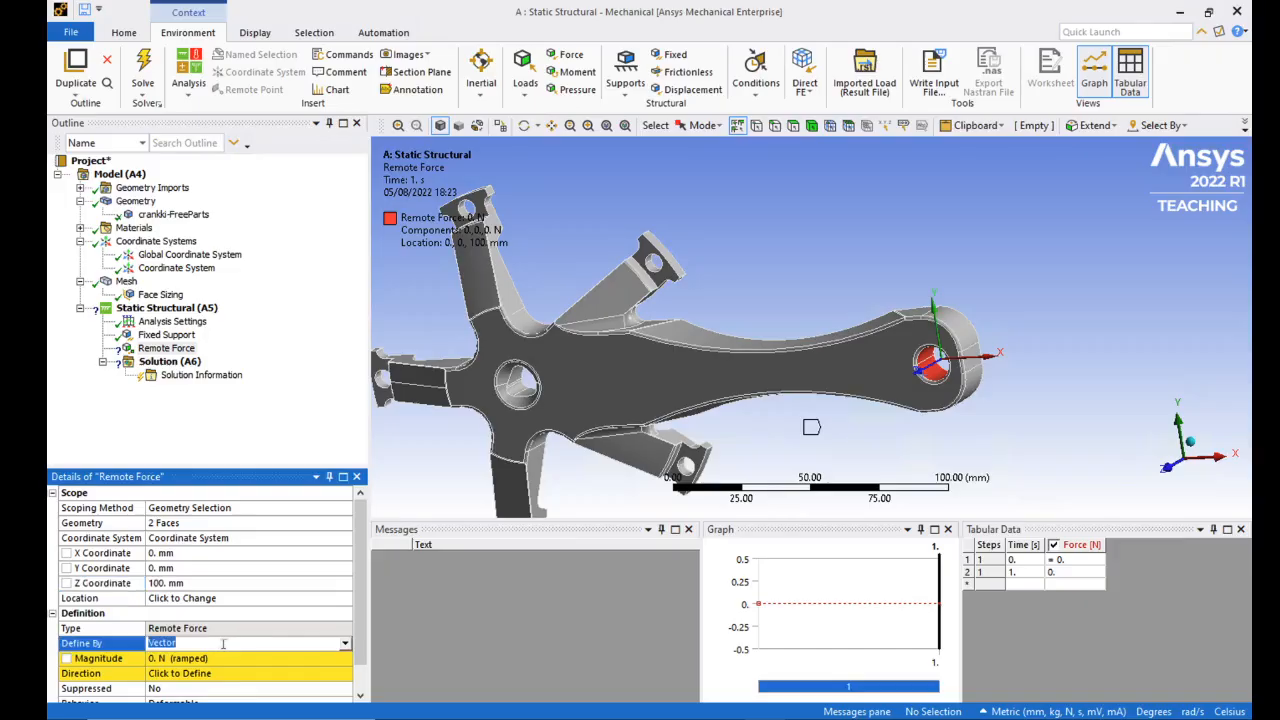
left_click(344, 644)
left_click(250, 662)
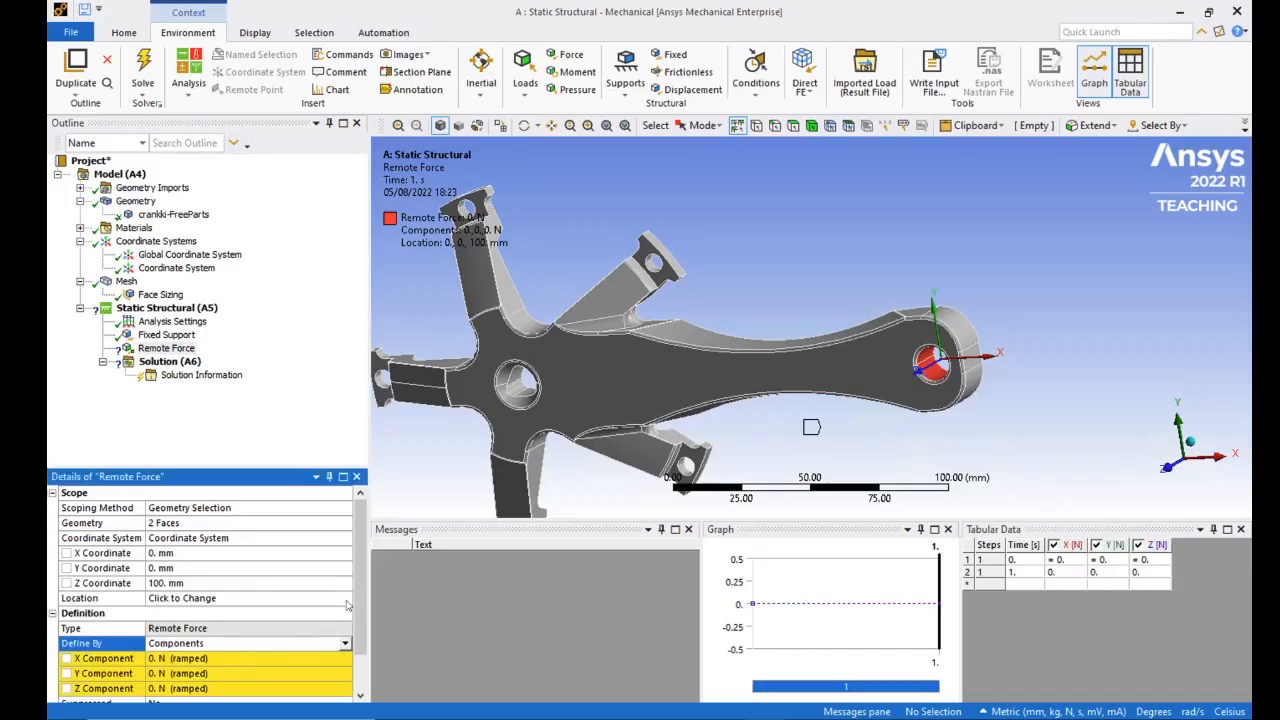
left_click_drag(362, 594, 362, 618)
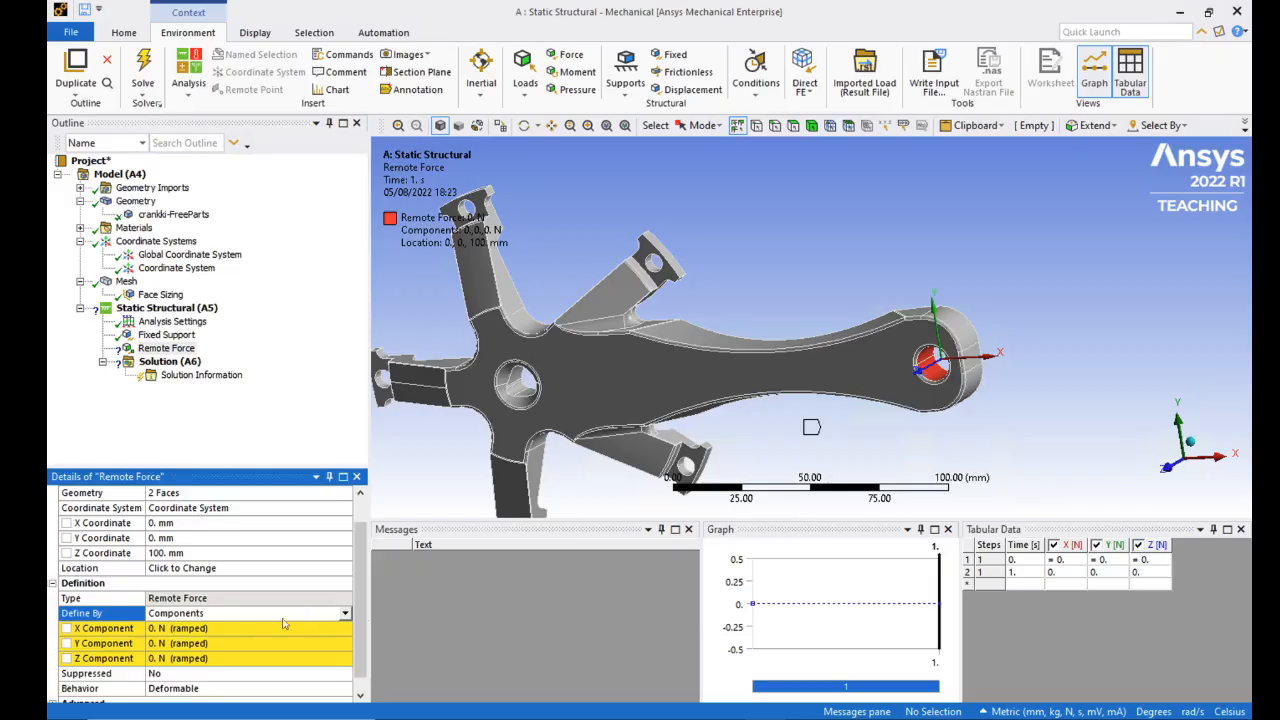
left_click(166, 643)
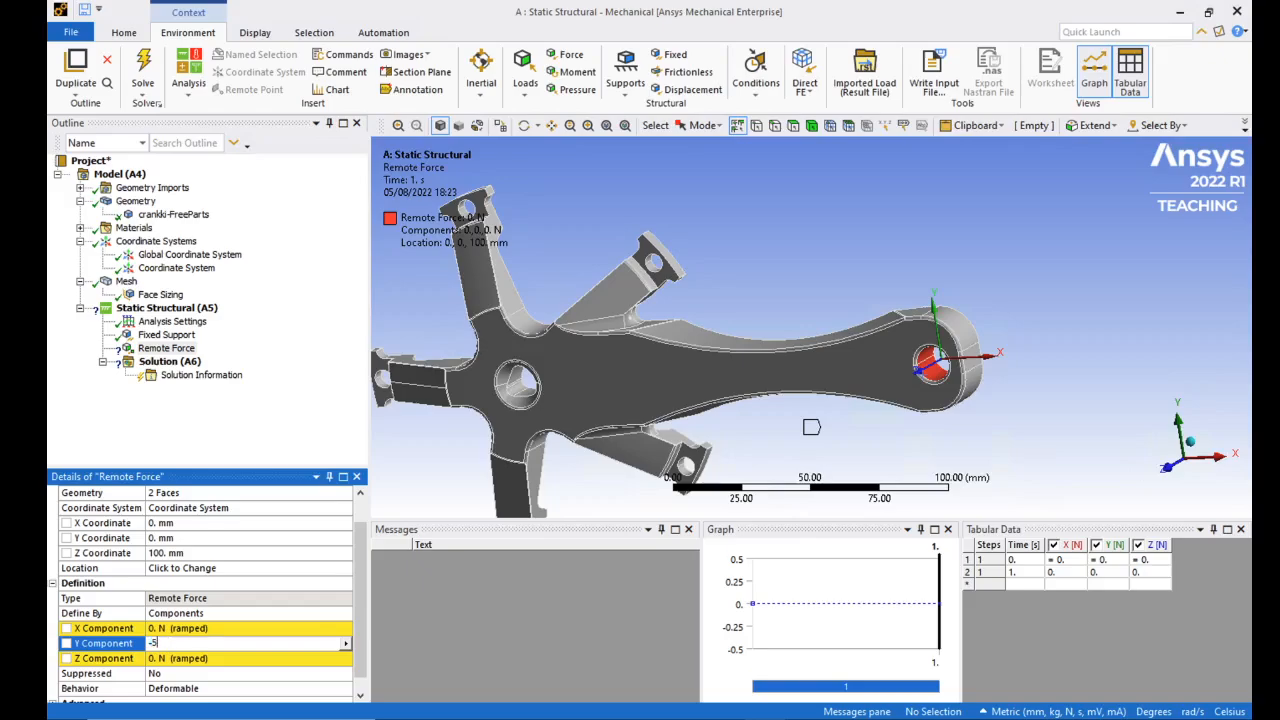
key("Return")
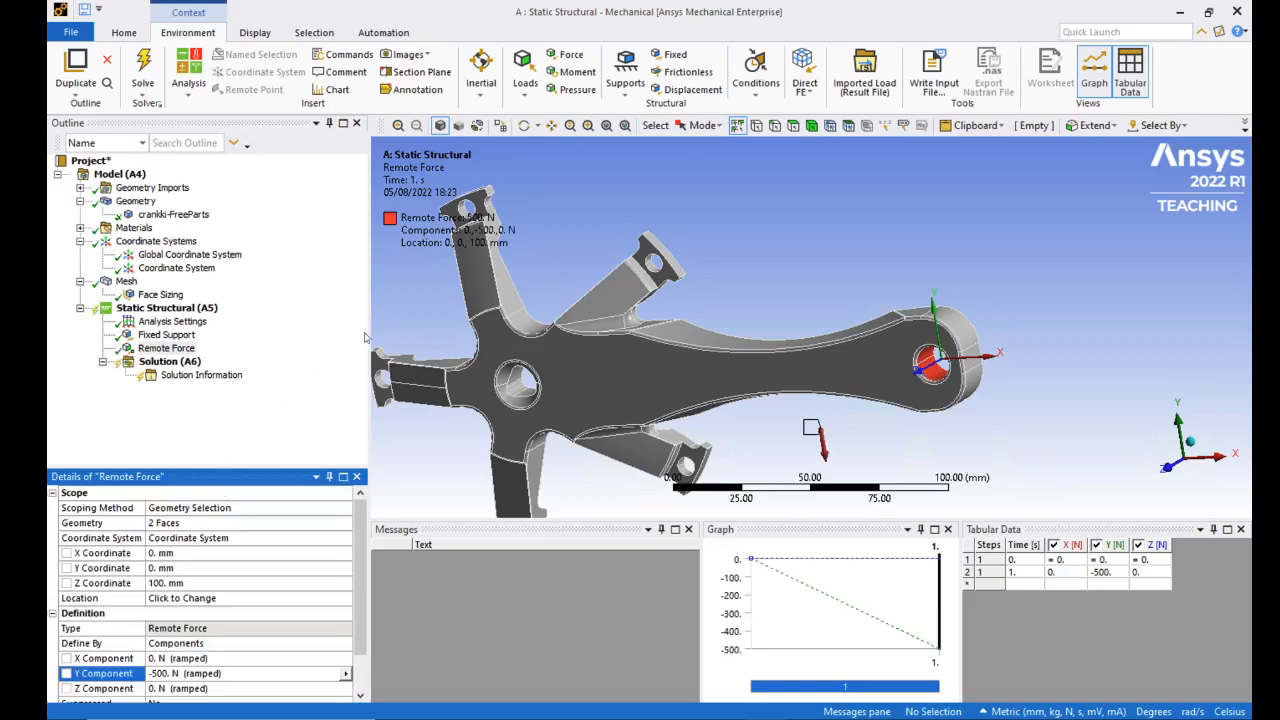
middle_click_drag(423, 316, 538, 315)
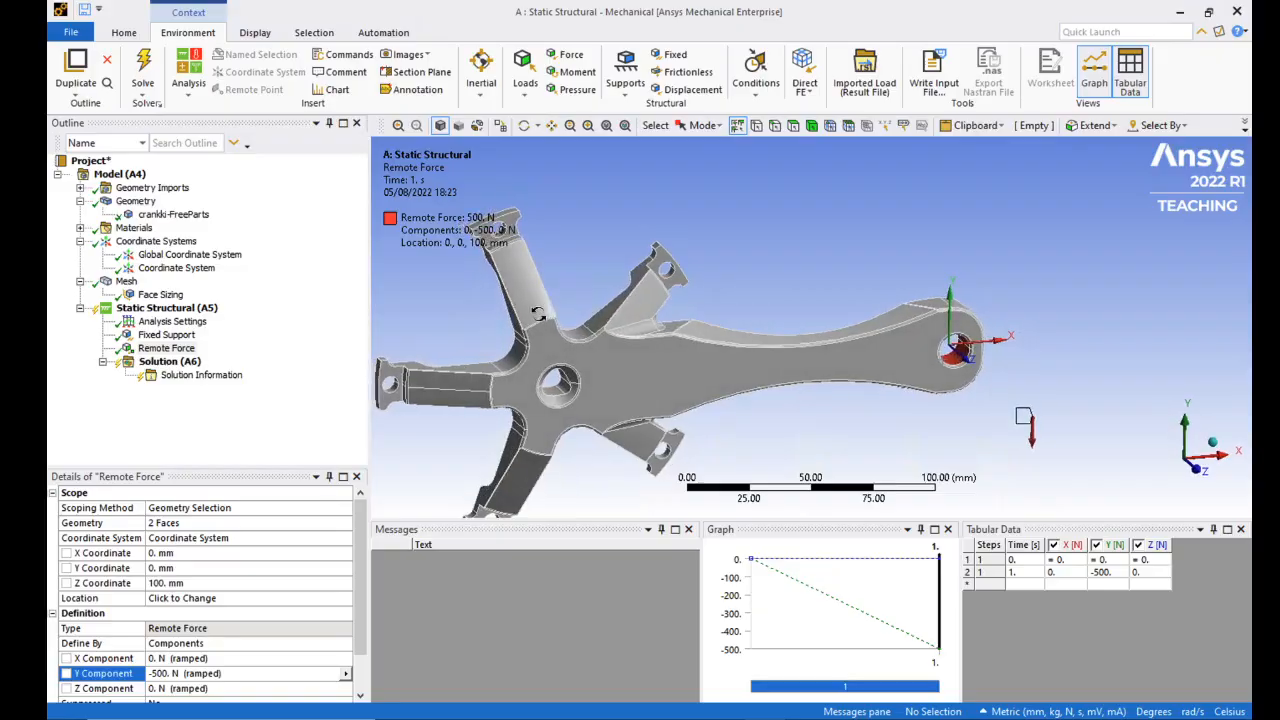
Step: Add a Total Deformation result to the static structural solution
scroll(845, 388, "down", 3)
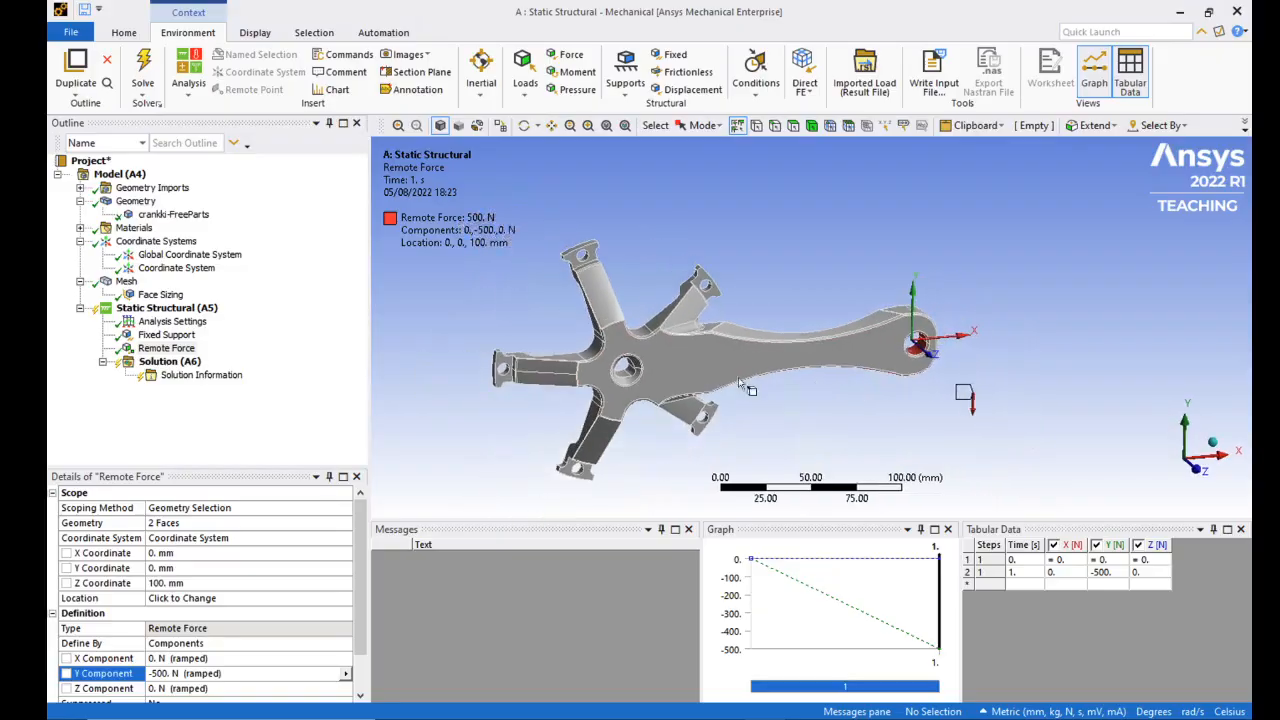
left_click(165, 361)
right_click(162, 362)
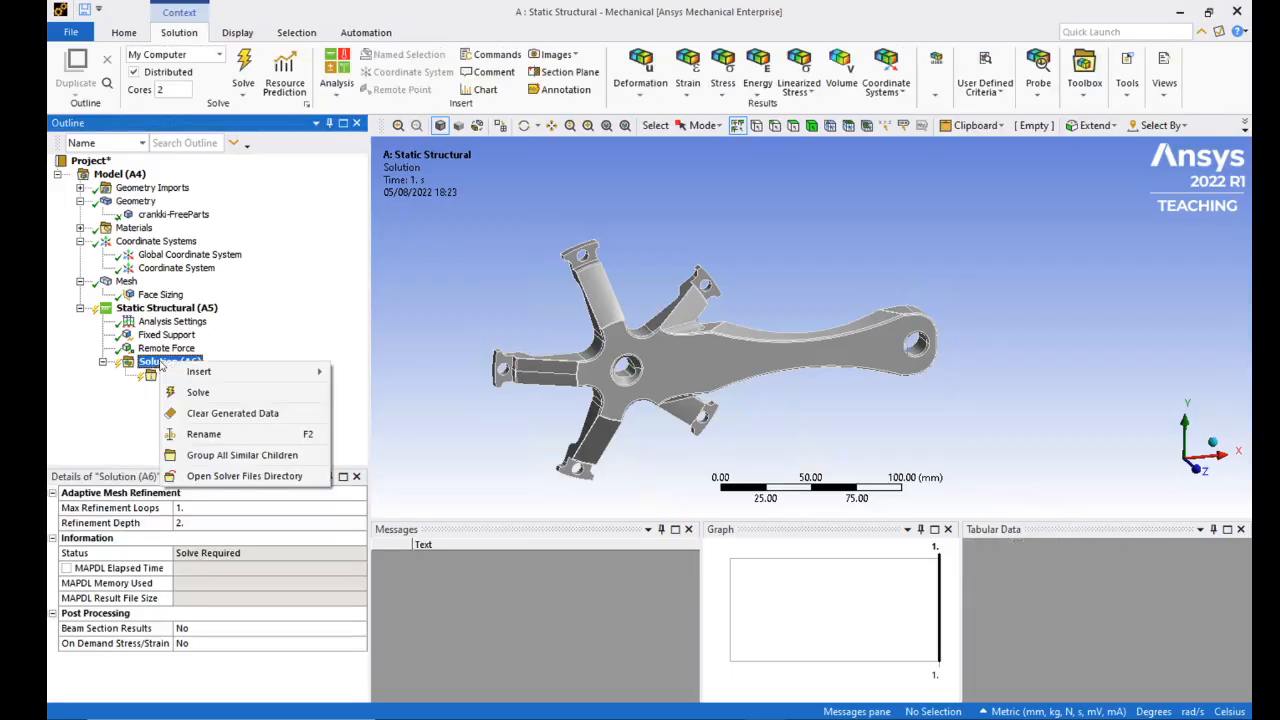
mouse_move(392, 377)
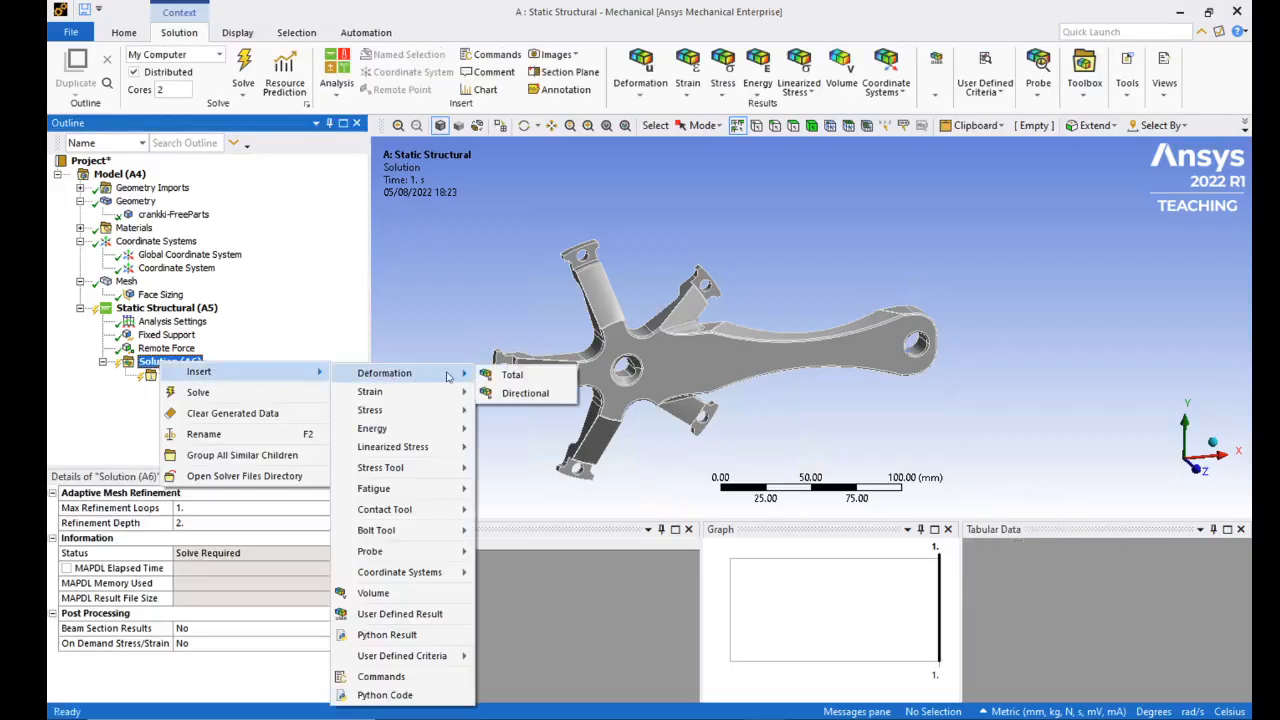
left_click(512, 375)
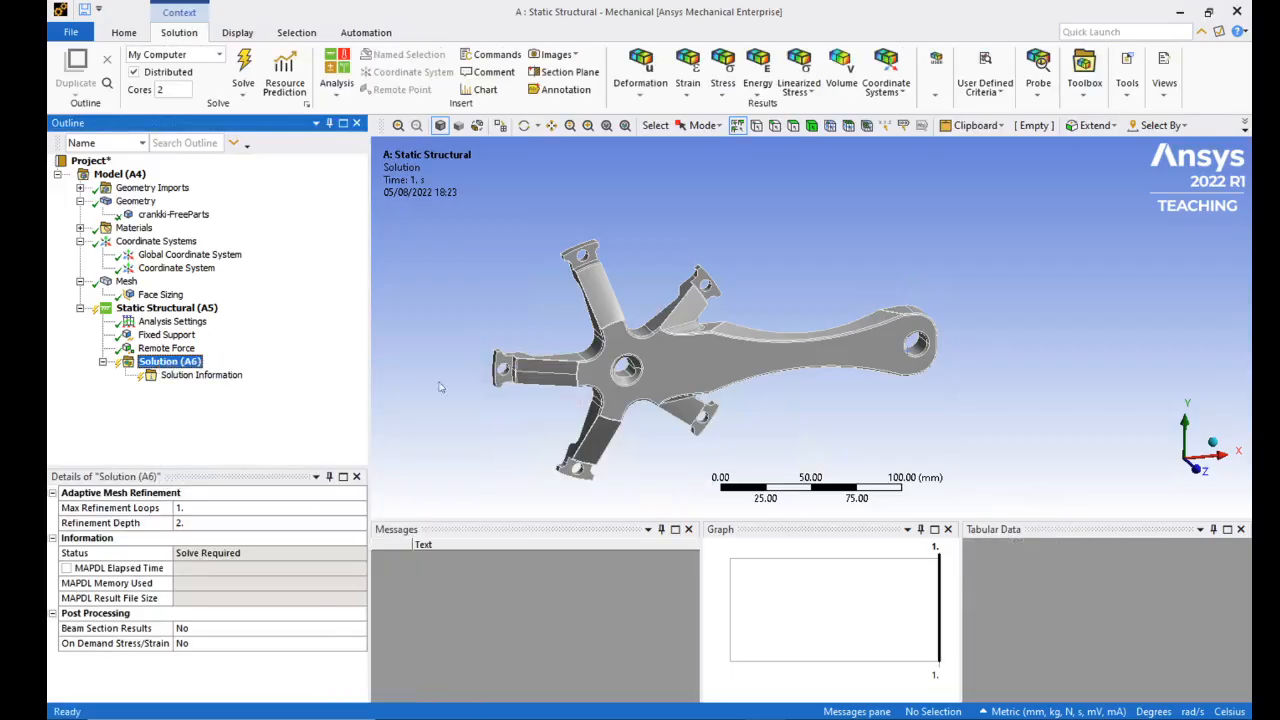
Step: Add a Maximum Shear Stress result for all bodies to the solution and solve the analysis
right_click(172, 362)
mouse_move(250, 373)
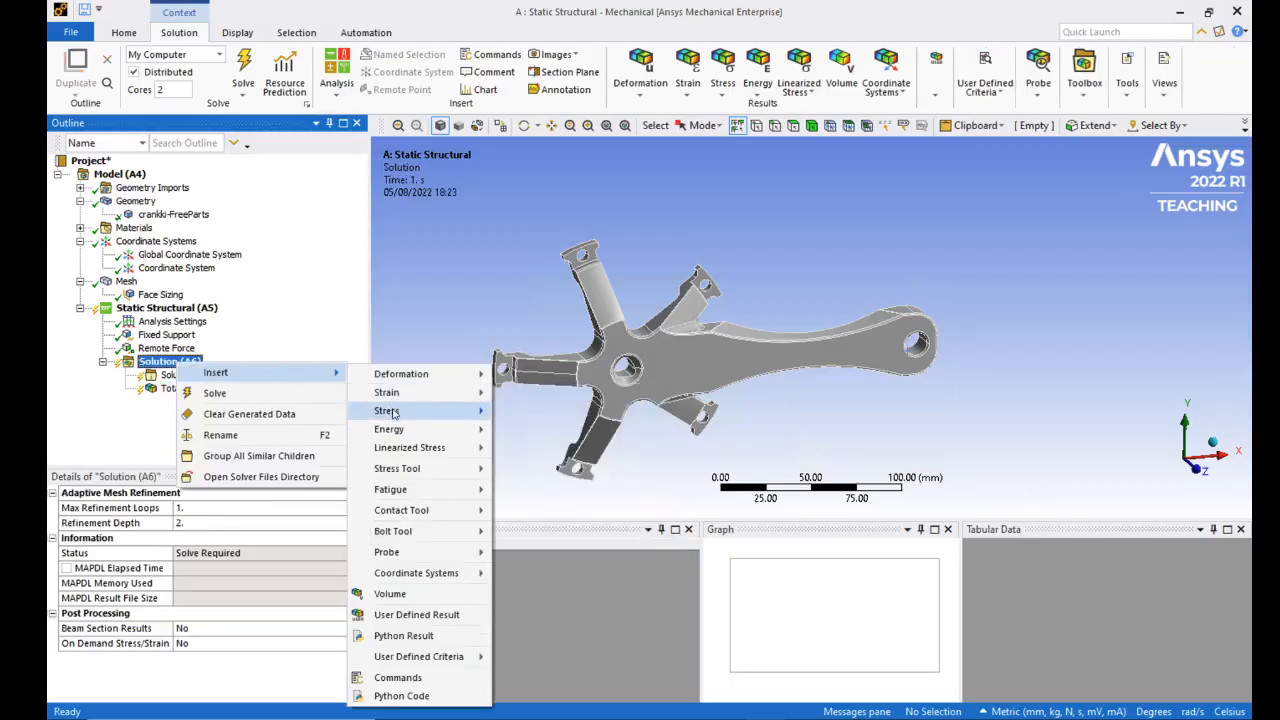
mouse_move(396, 412)
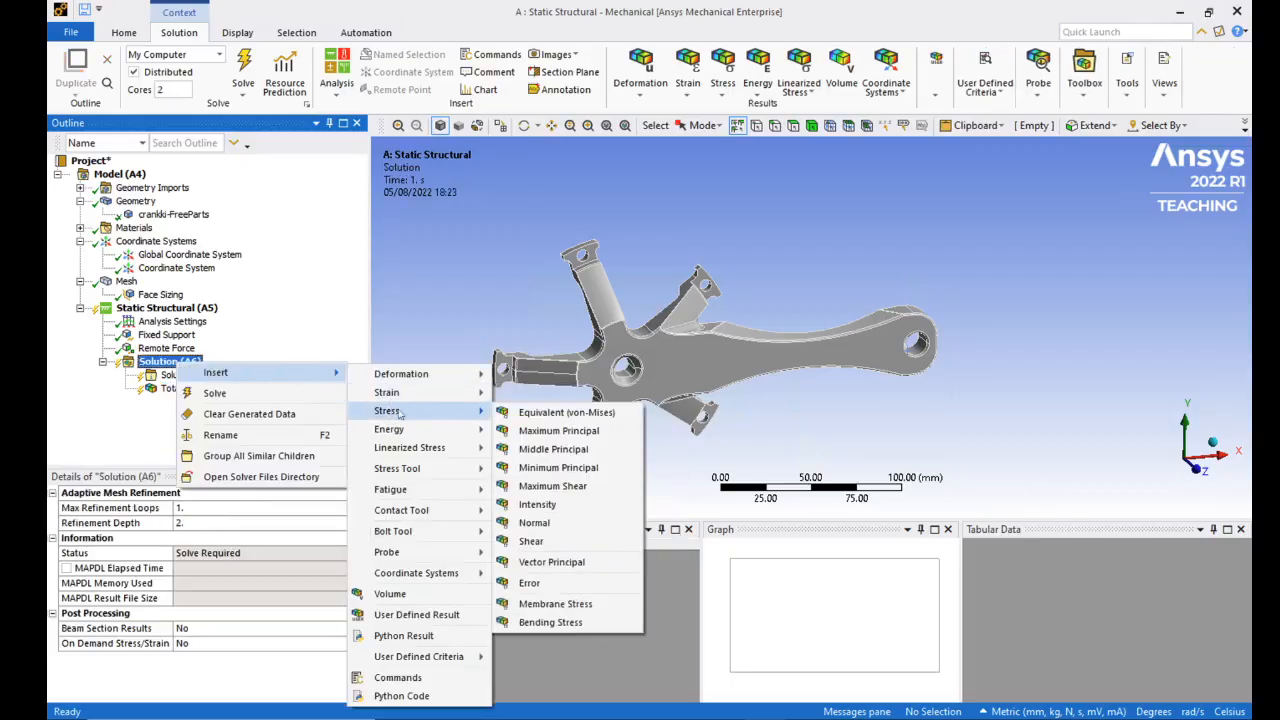
left_click(552, 486)
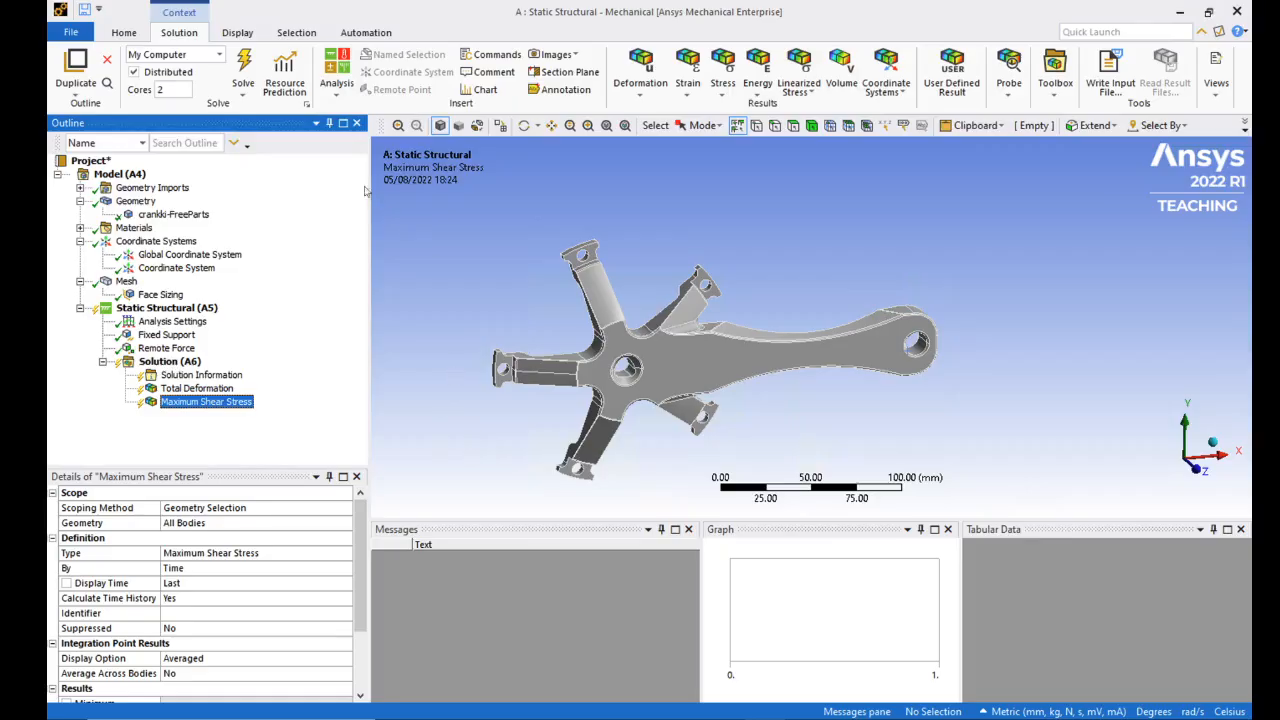
left_click(243, 68)
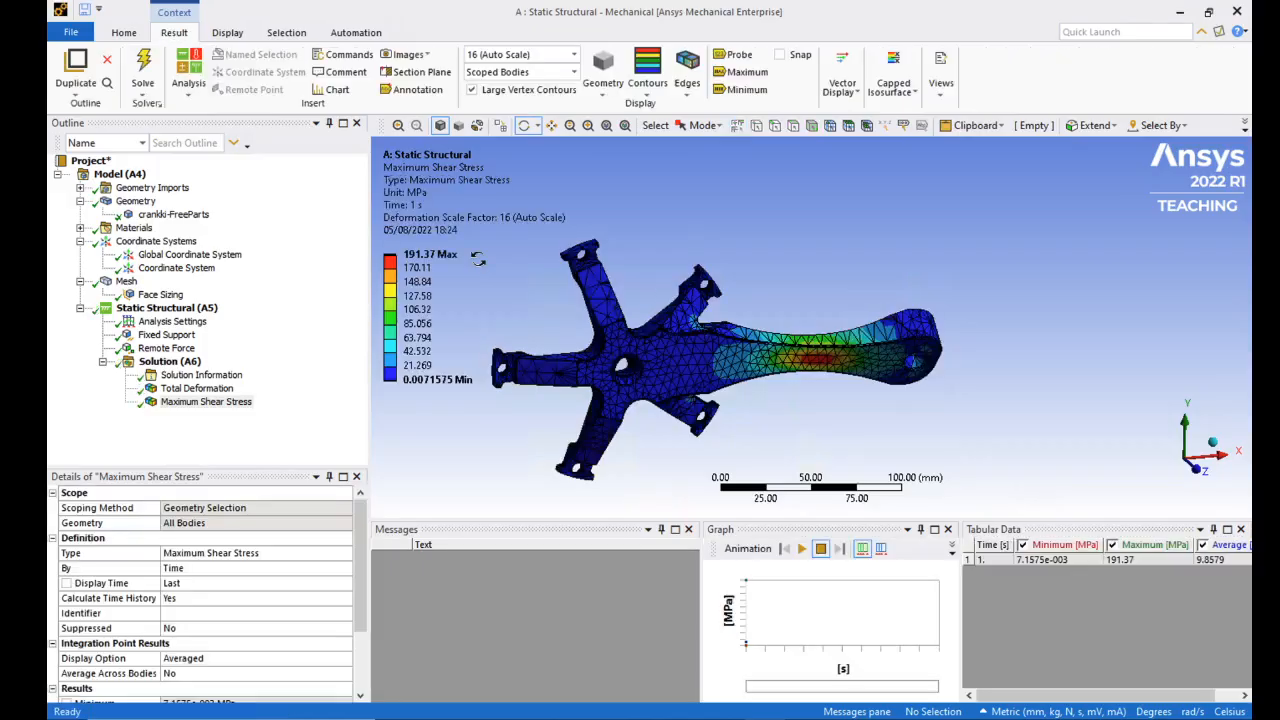
Step: Examine the maximum shear stress and total deformation contours on the crank from different angles
middle_click_drag(484, 271, 440, 248)
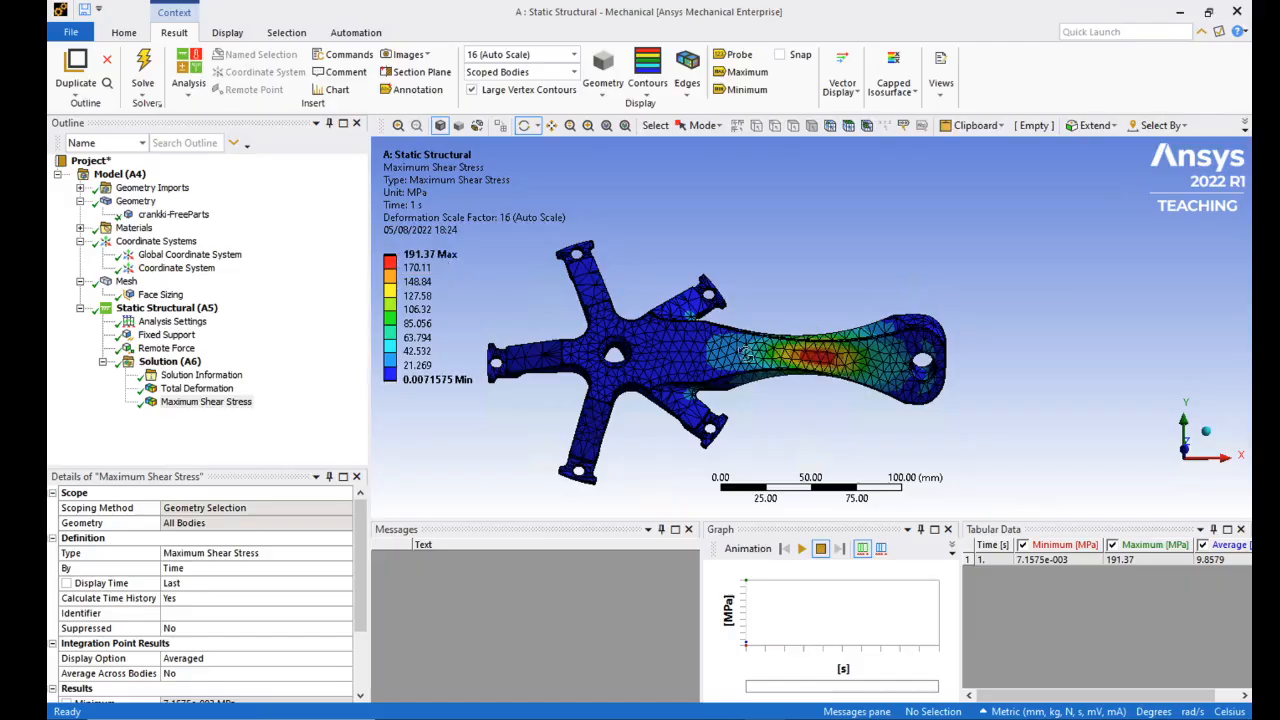
middle_click_drag(776, 346, 460, 295)
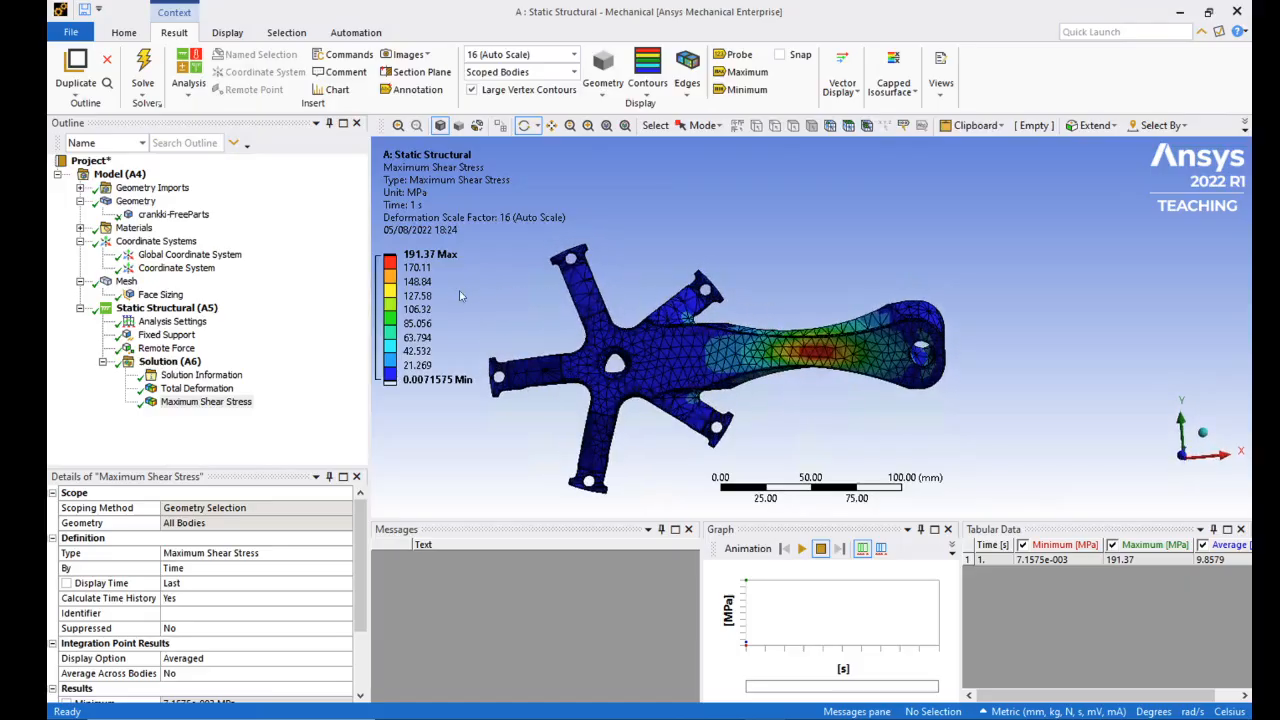
left_click(197, 389)
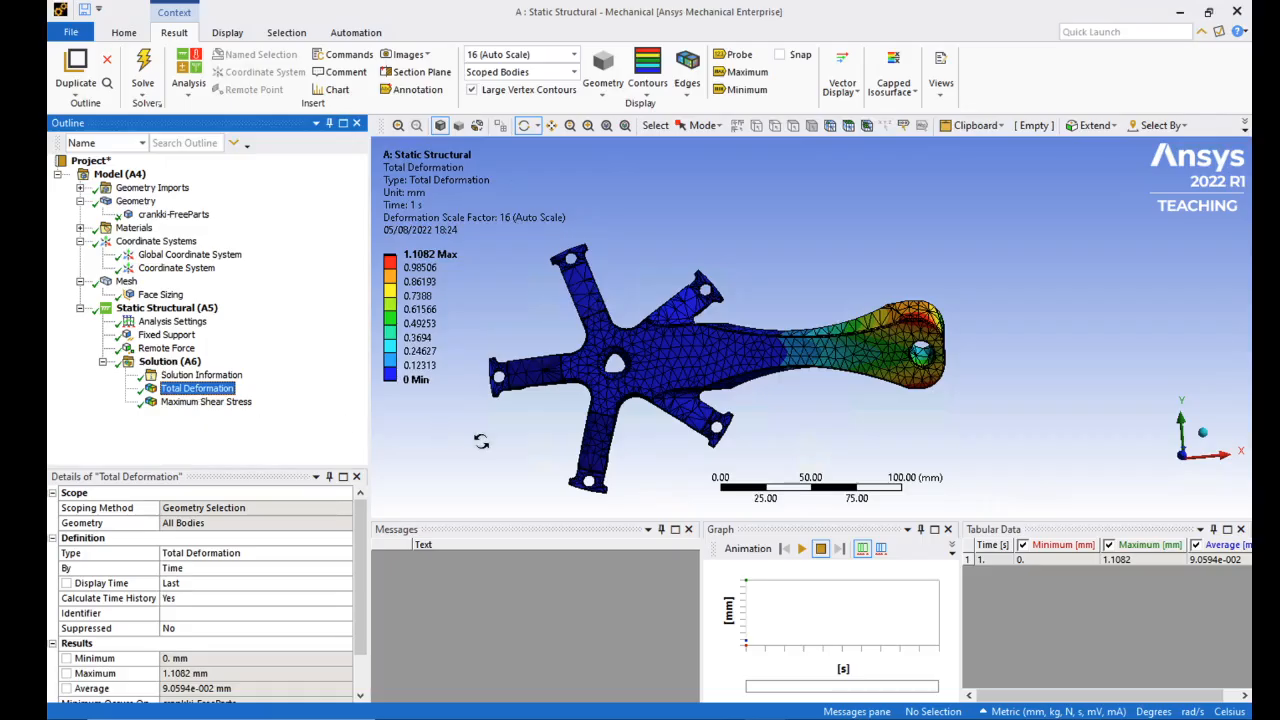
middle_click_drag(482, 446, 546, 424)
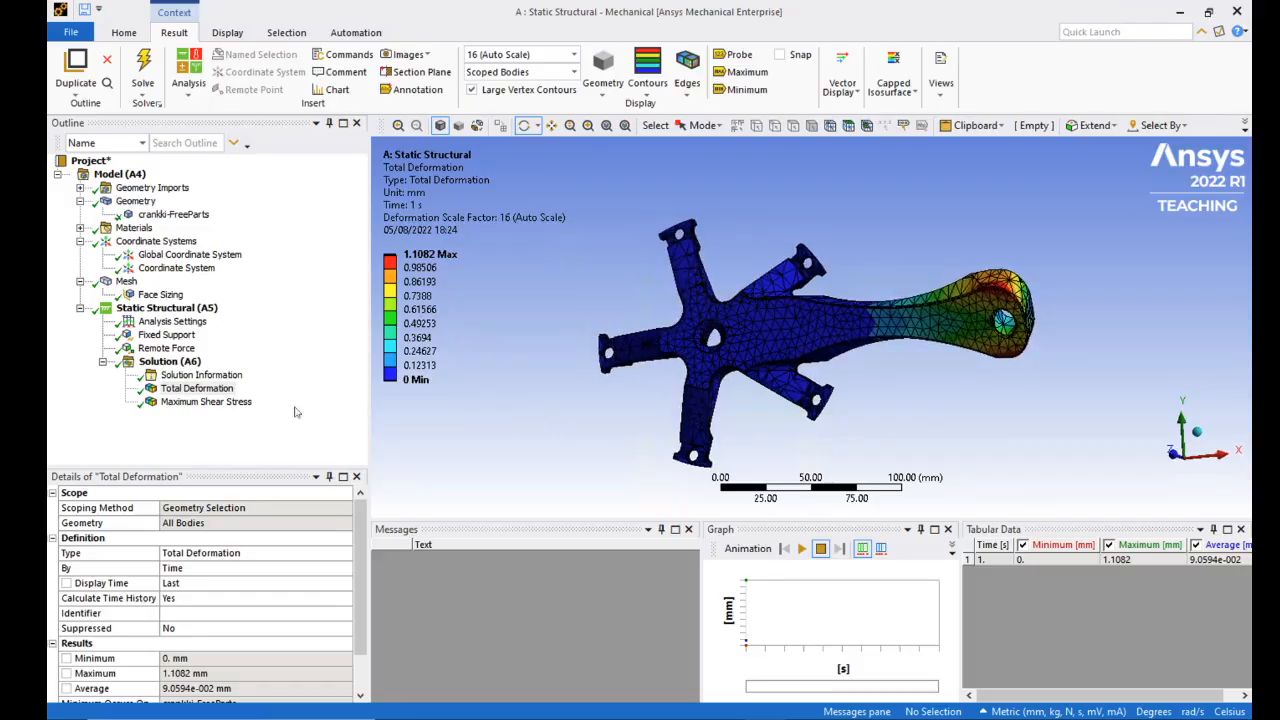
Step: Add a Fatigue Tool to the solution and set its loading type to Zero-Based
right_click(166, 362)
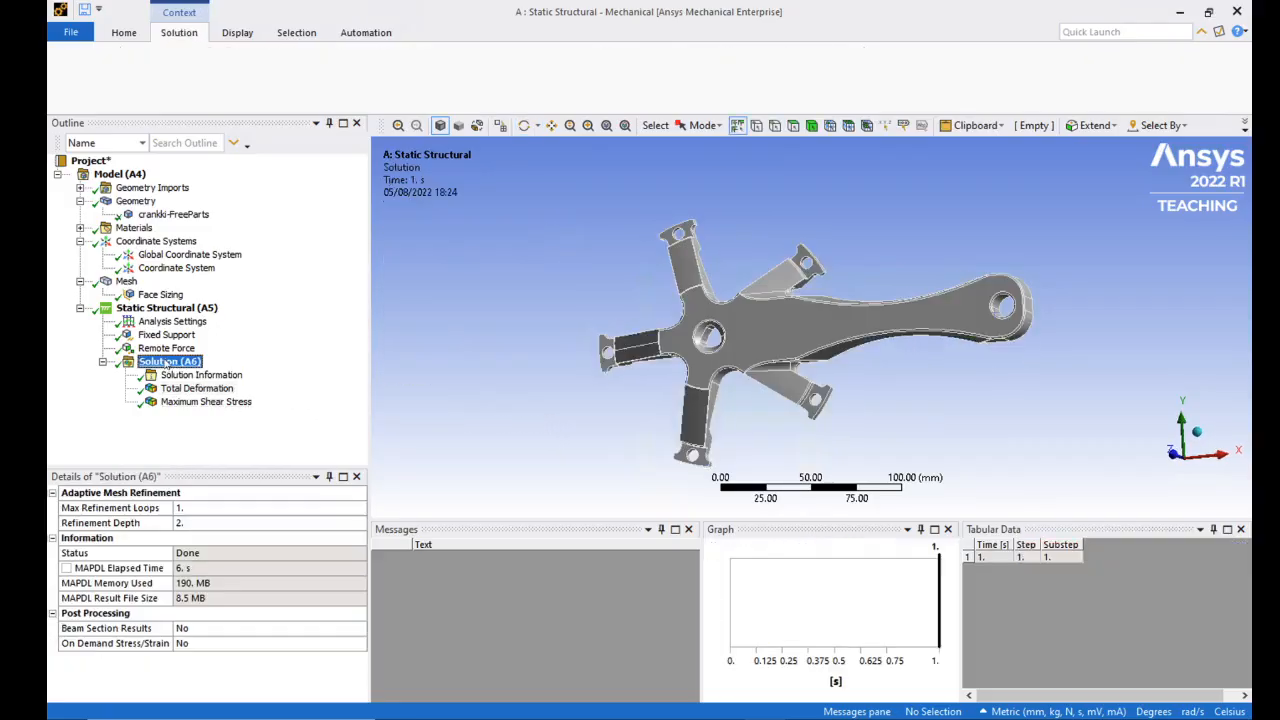
mouse_move(188, 369)
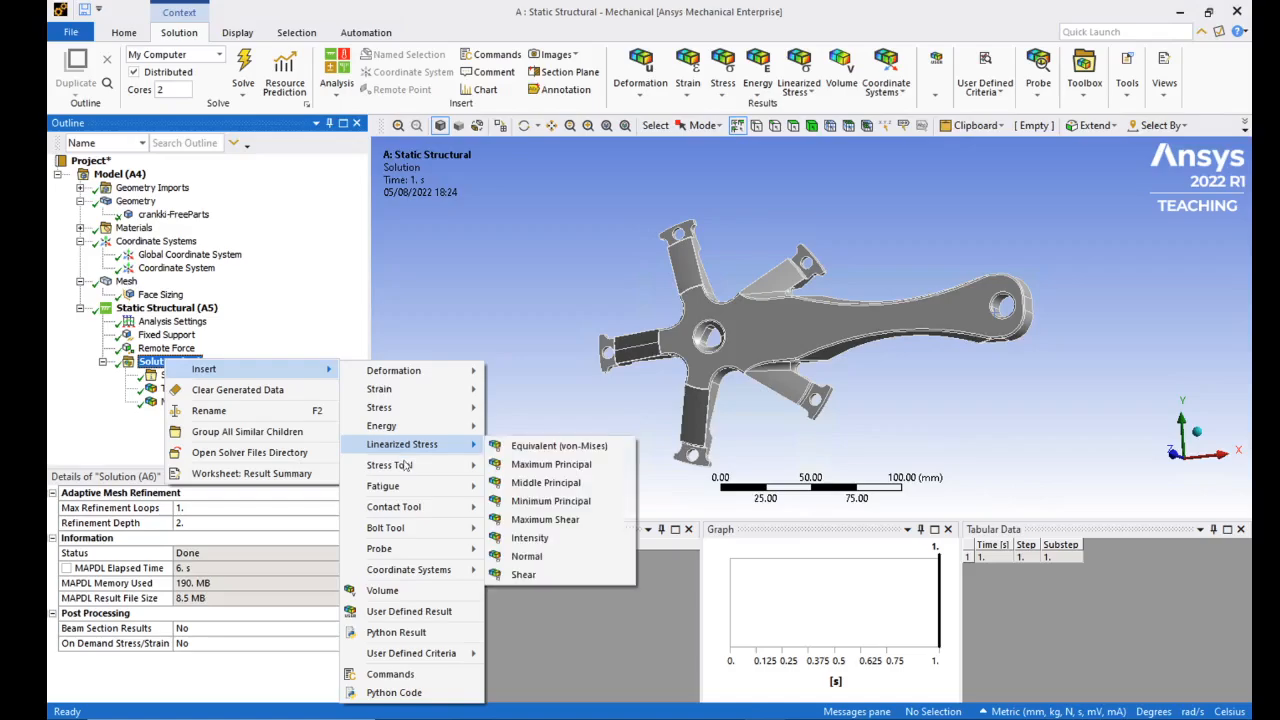
mouse_move(460, 487)
left_click(530, 488)
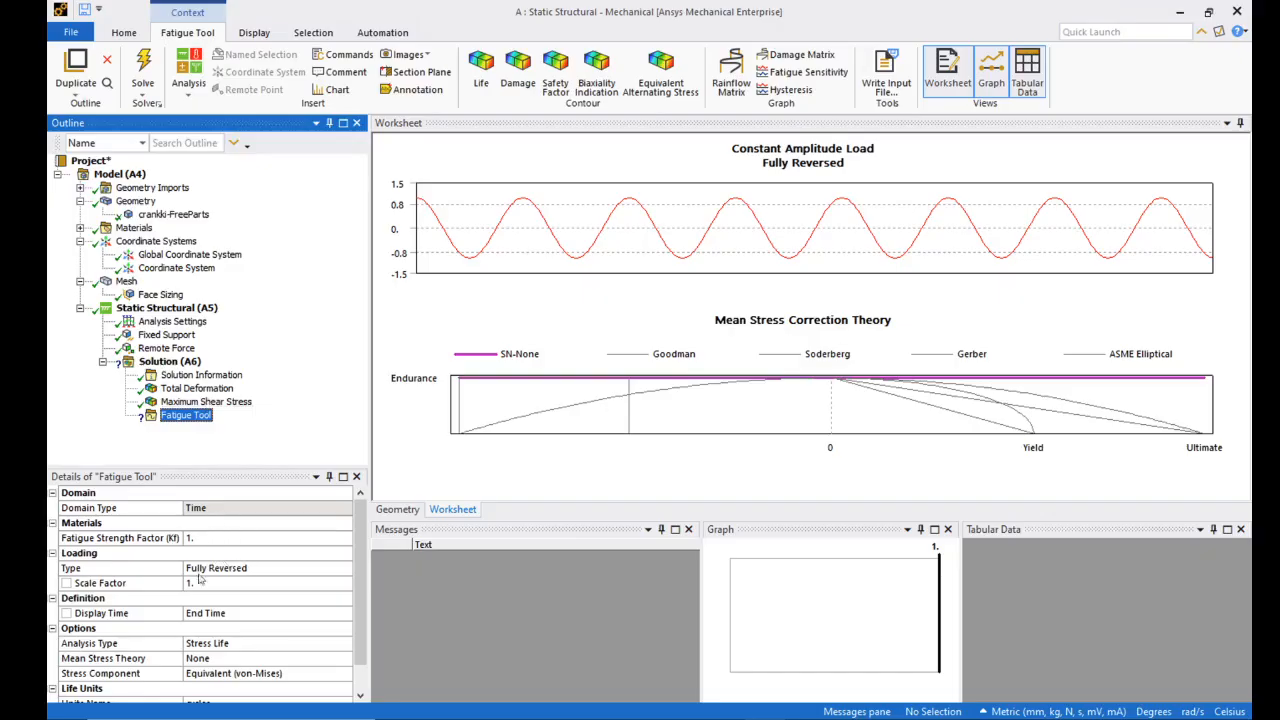
left_click(247, 569)
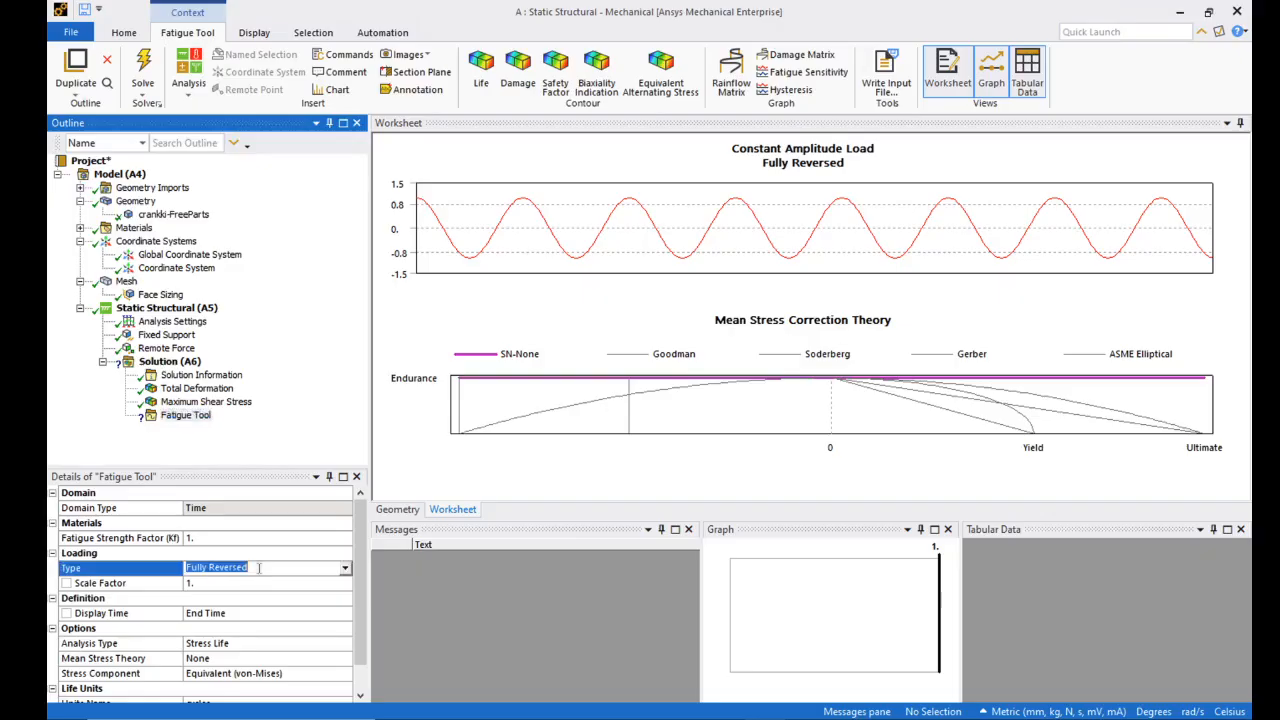
left_click(345, 569)
left_click(257, 582)
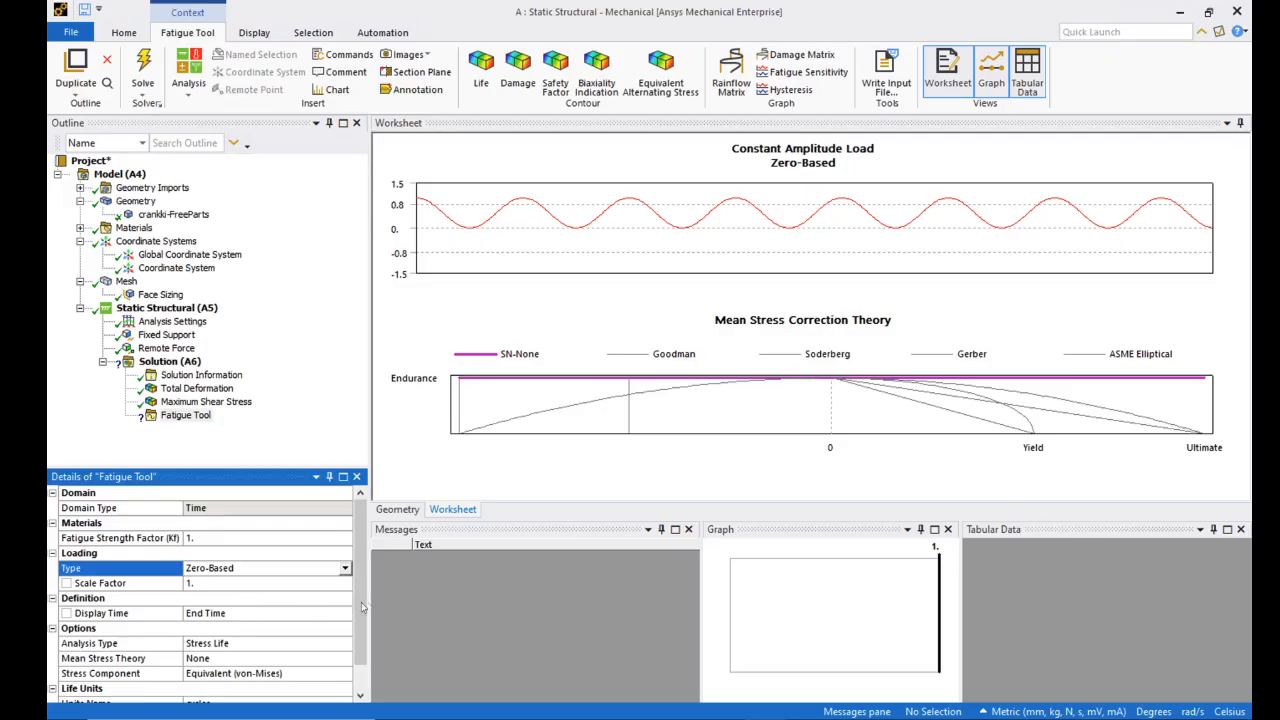
Step: Set the Fatigue Tool's mean stress theory to Gerber and its stress component to Max Shear
scroll(359, 631, "down", 1)
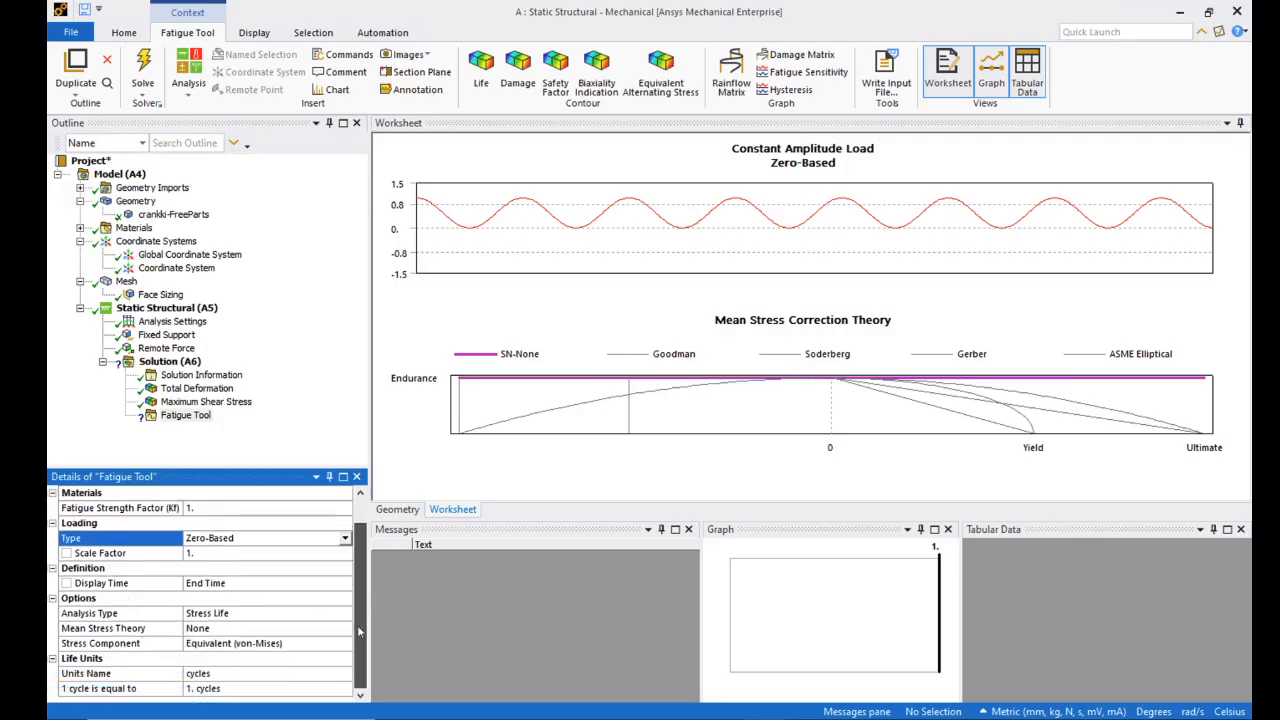
left_click(218, 628)
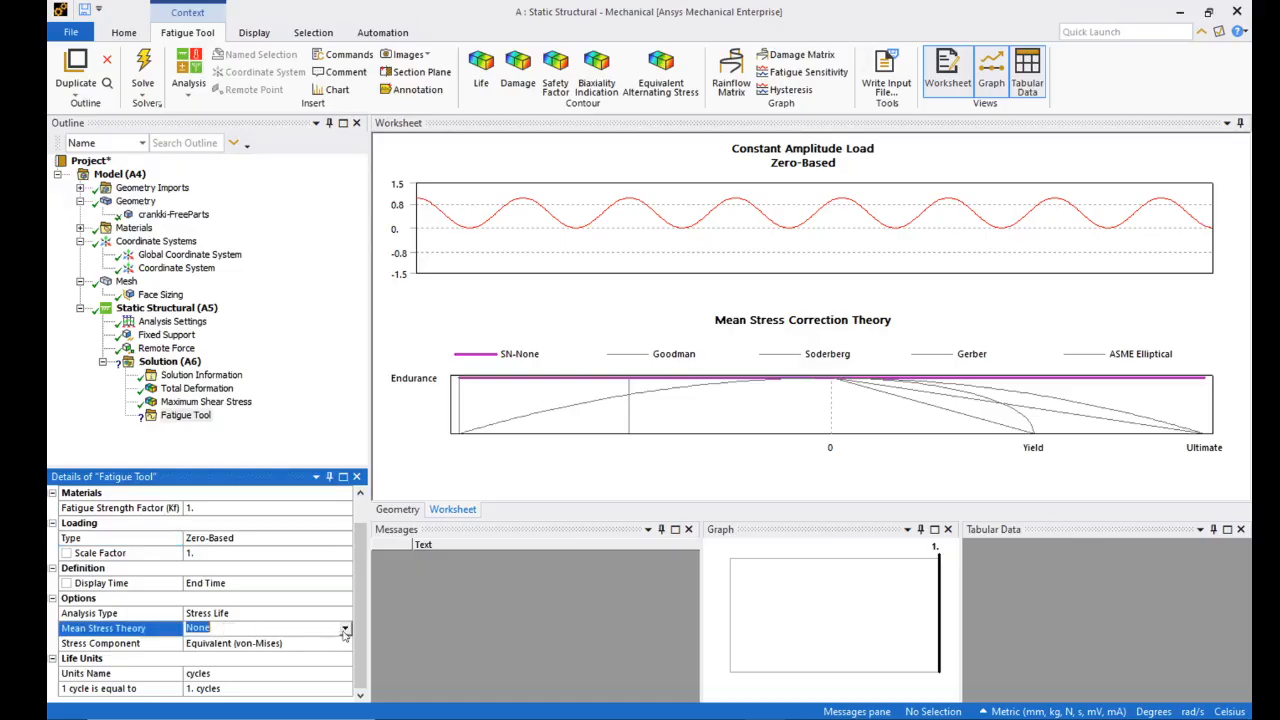
left_click(344, 629)
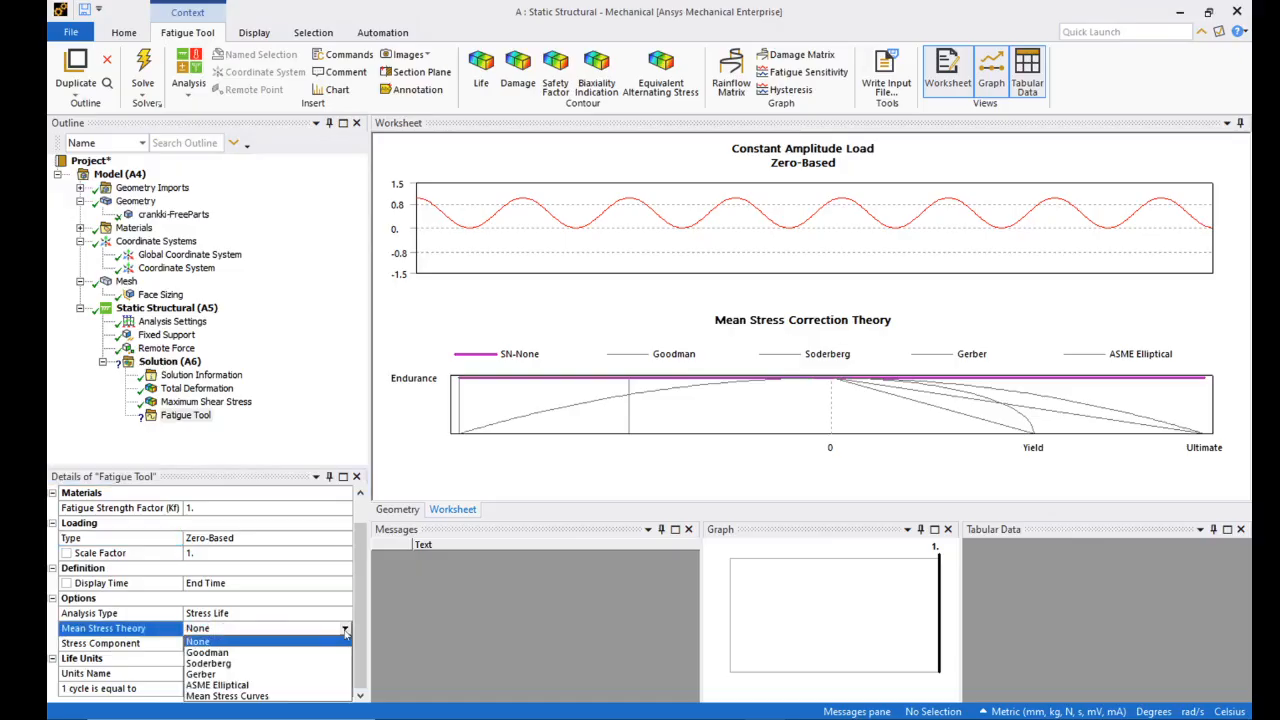
left_click(224, 676)
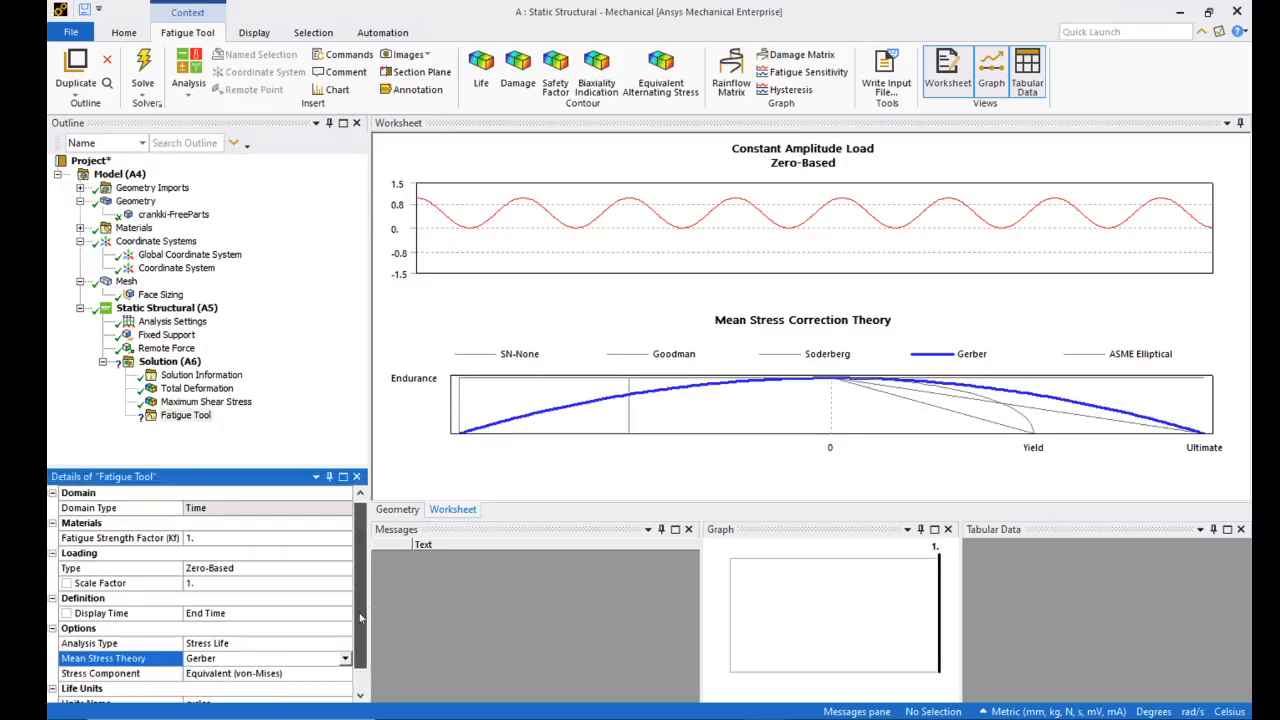
scroll(362, 660, "down", 1)
left_click(312, 645)
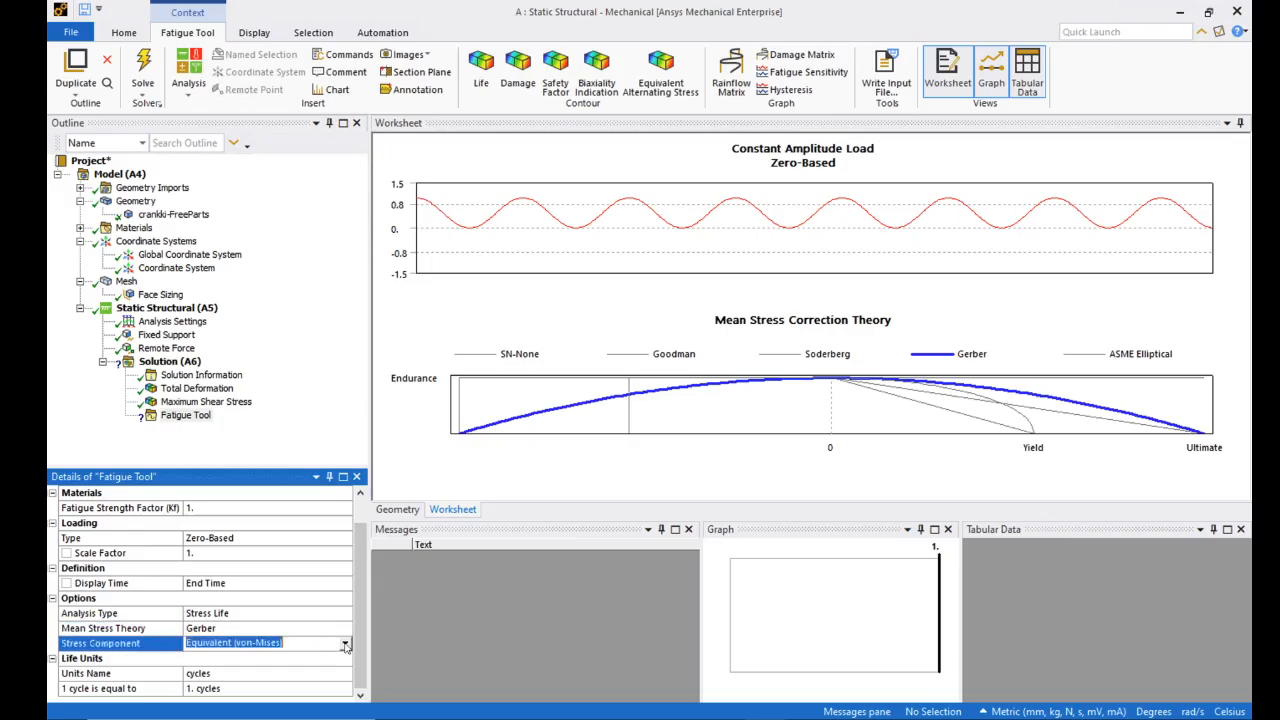
left_click(345, 645)
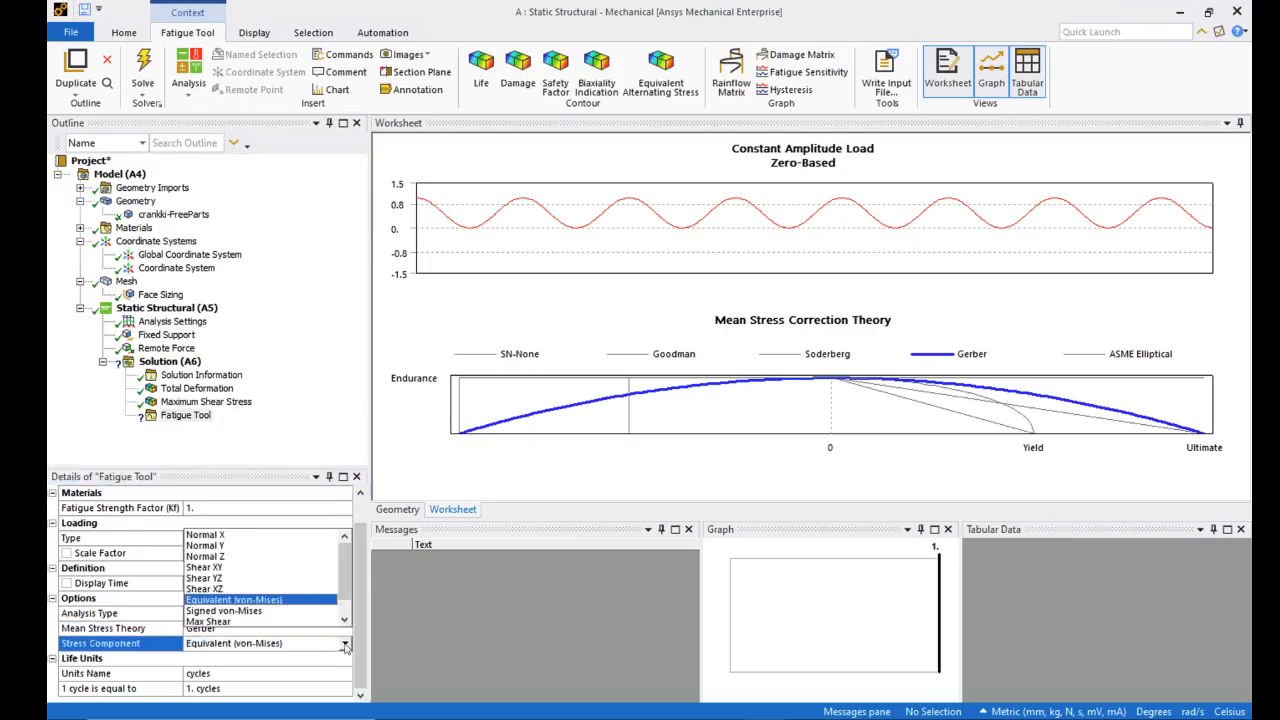
left_click(218, 622)
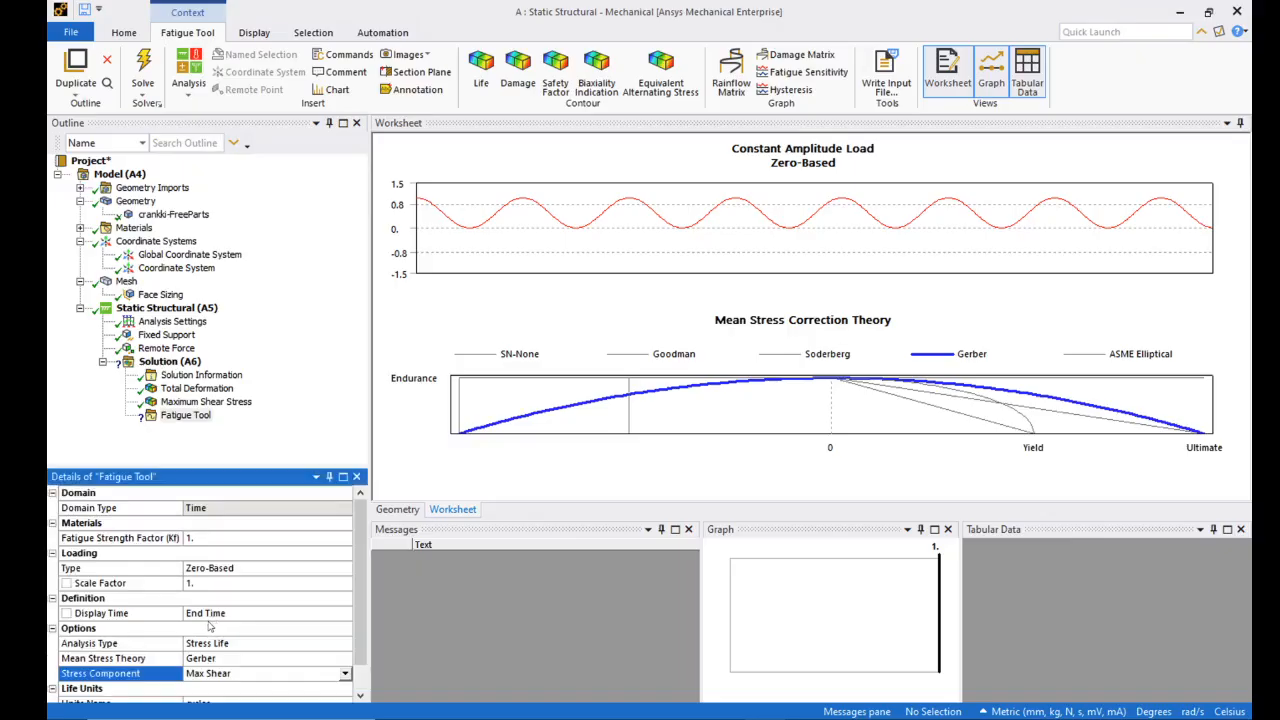
scroll(362, 630, "down", 1)
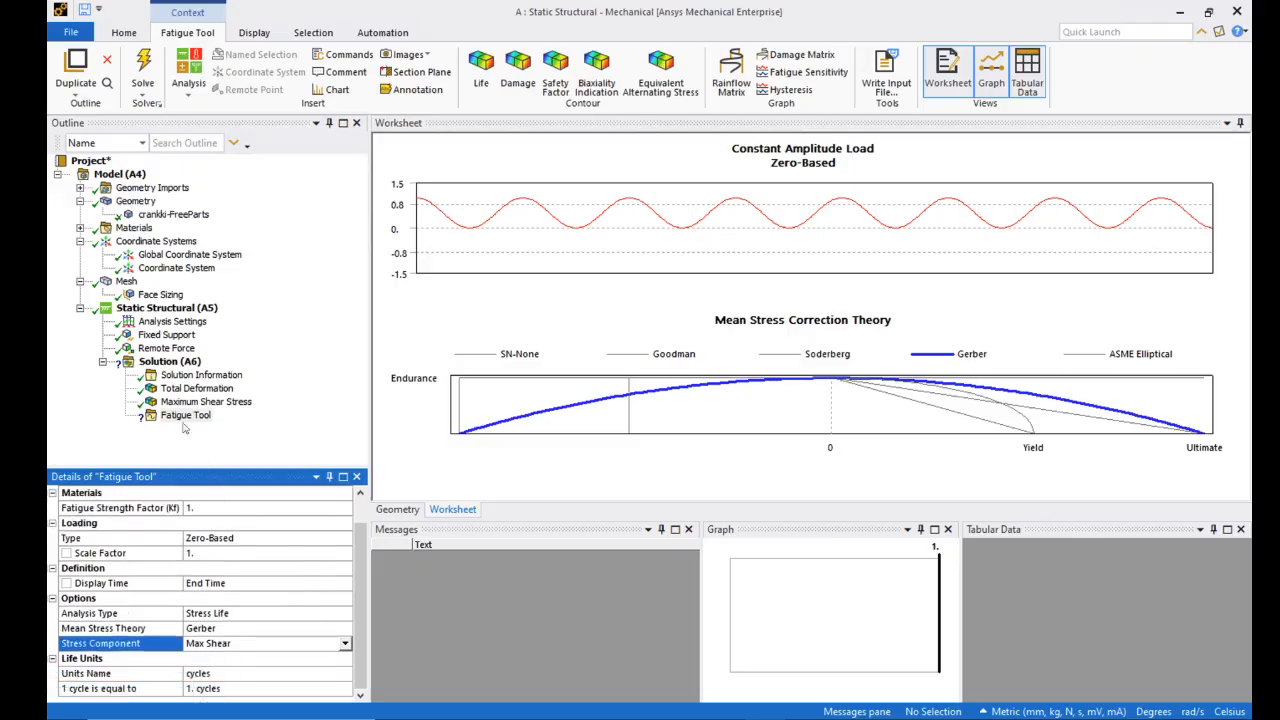
Step: Add a Life result for all bodies under the Fatigue Tool
right_click(174, 421)
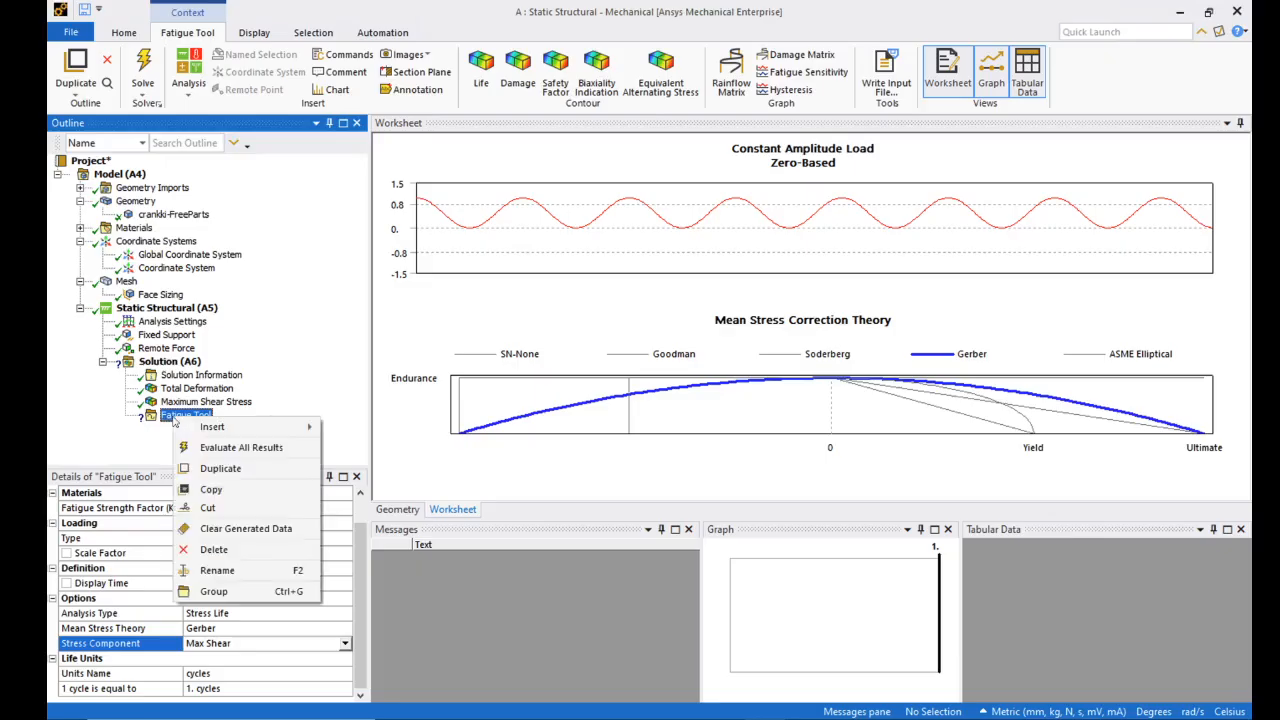
left_click(218, 551)
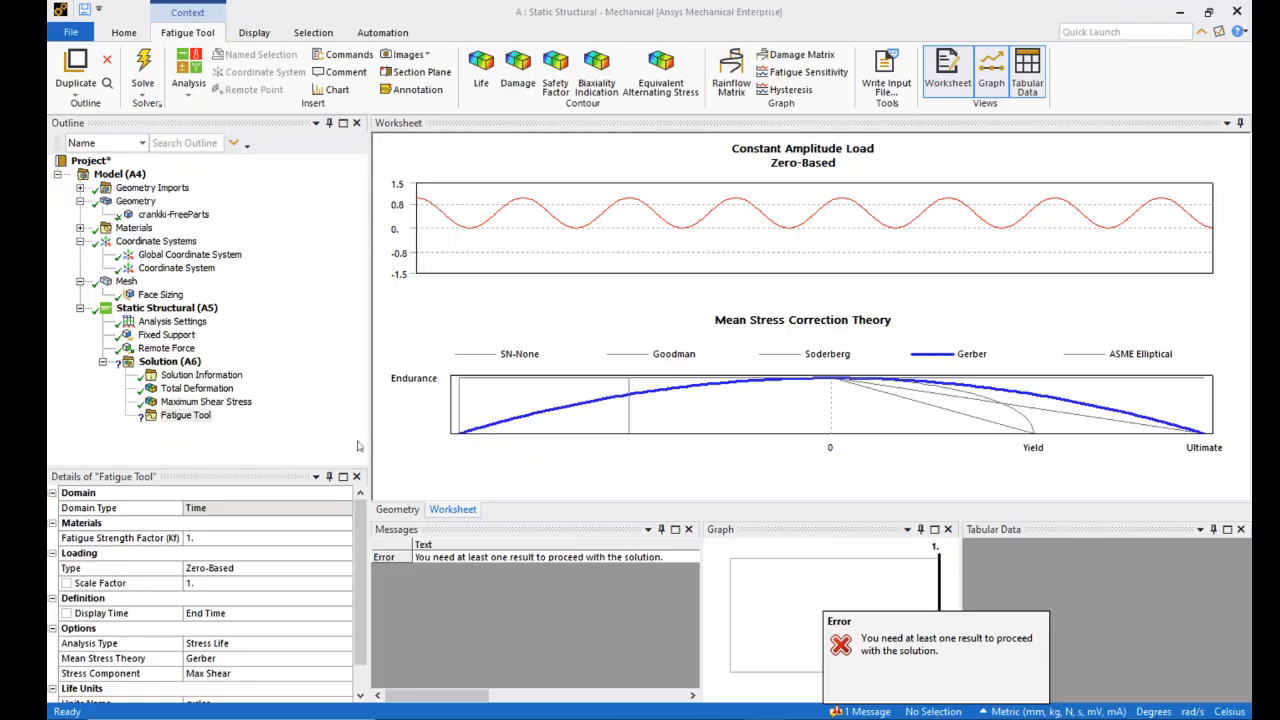
left_click(190, 416)
right_click(193, 419)
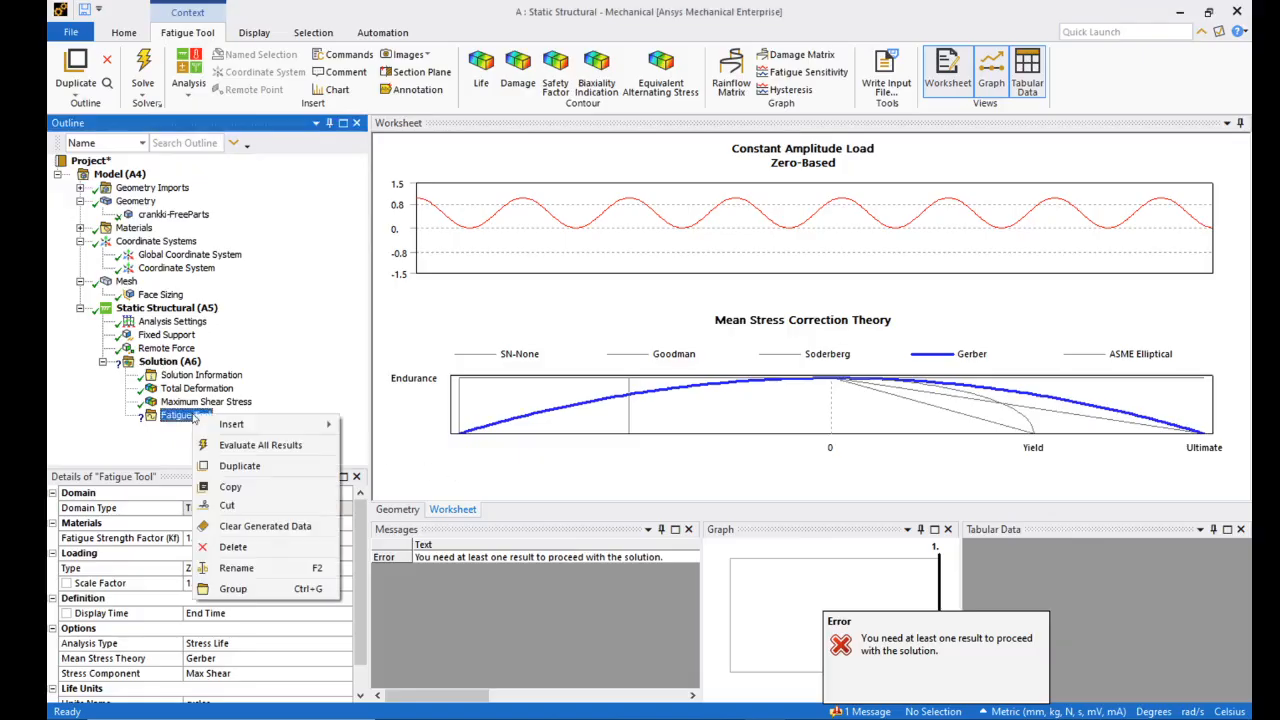
mouse_move(265, 430)
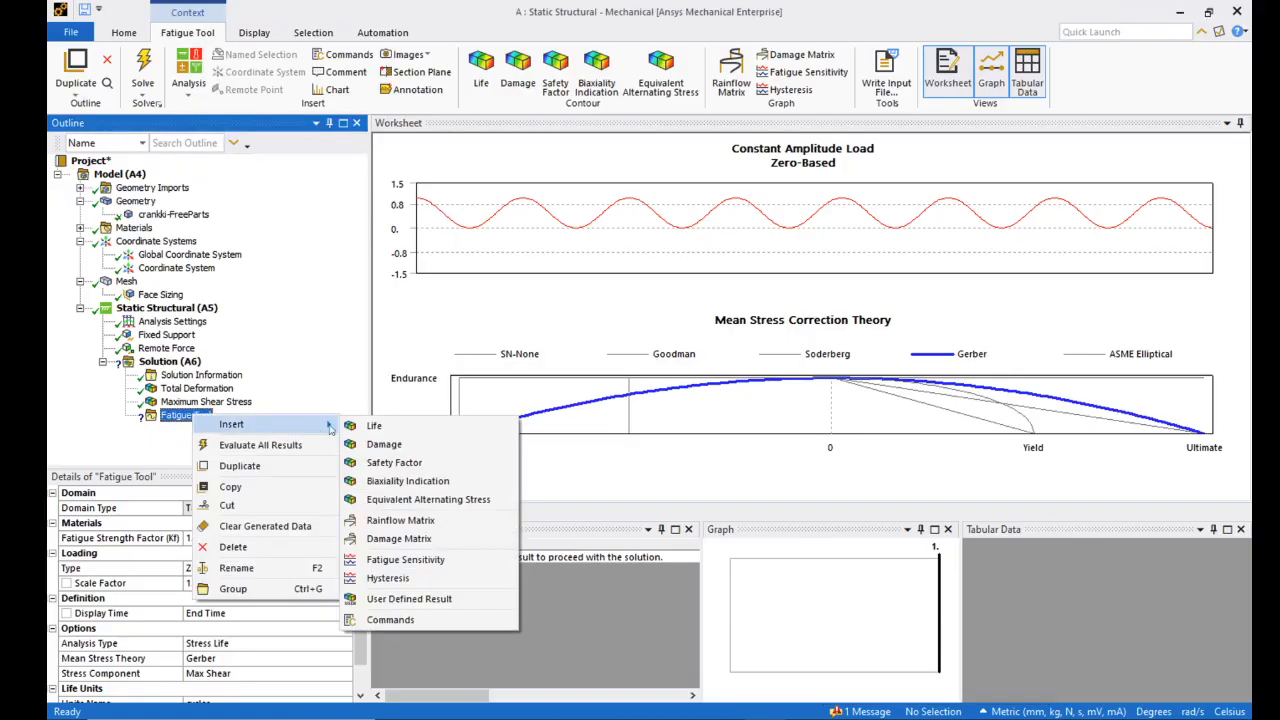
left_click(376, 426)
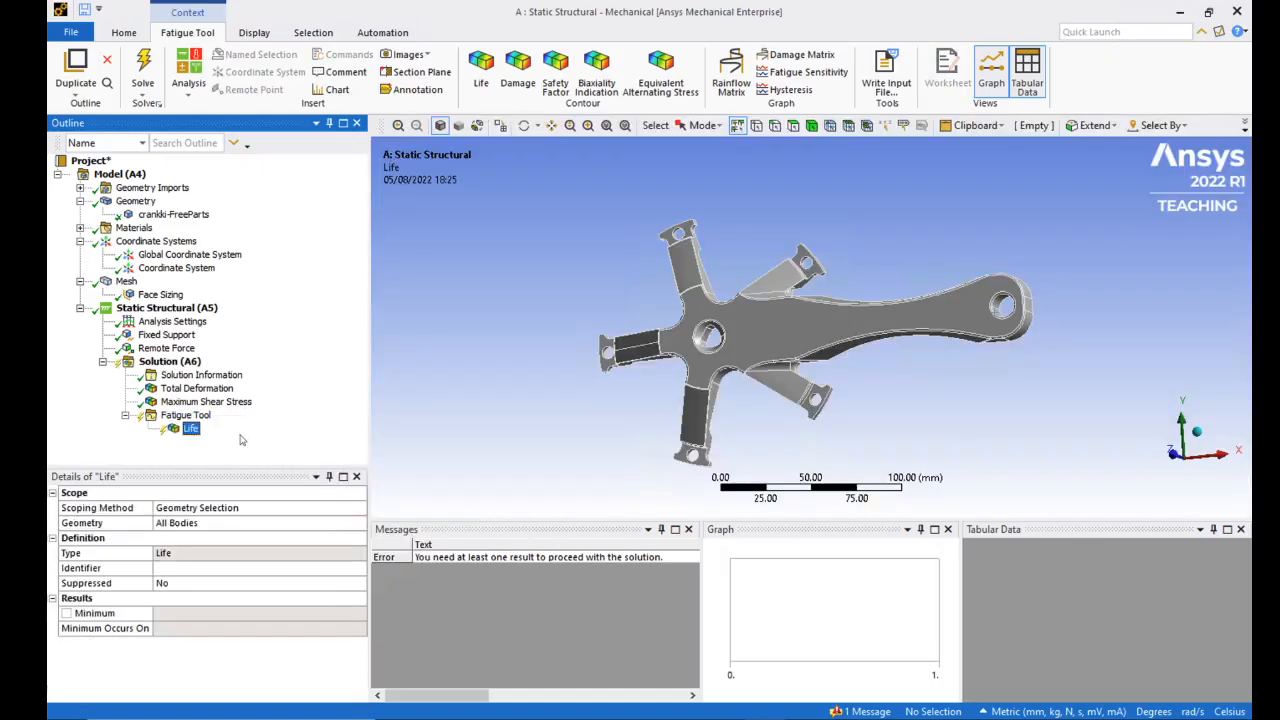
Step: Evaluate all results of the Fatigue Tool and examine the Life contour along the crank arm
left_click(193, 417)
right_click(196, 418)
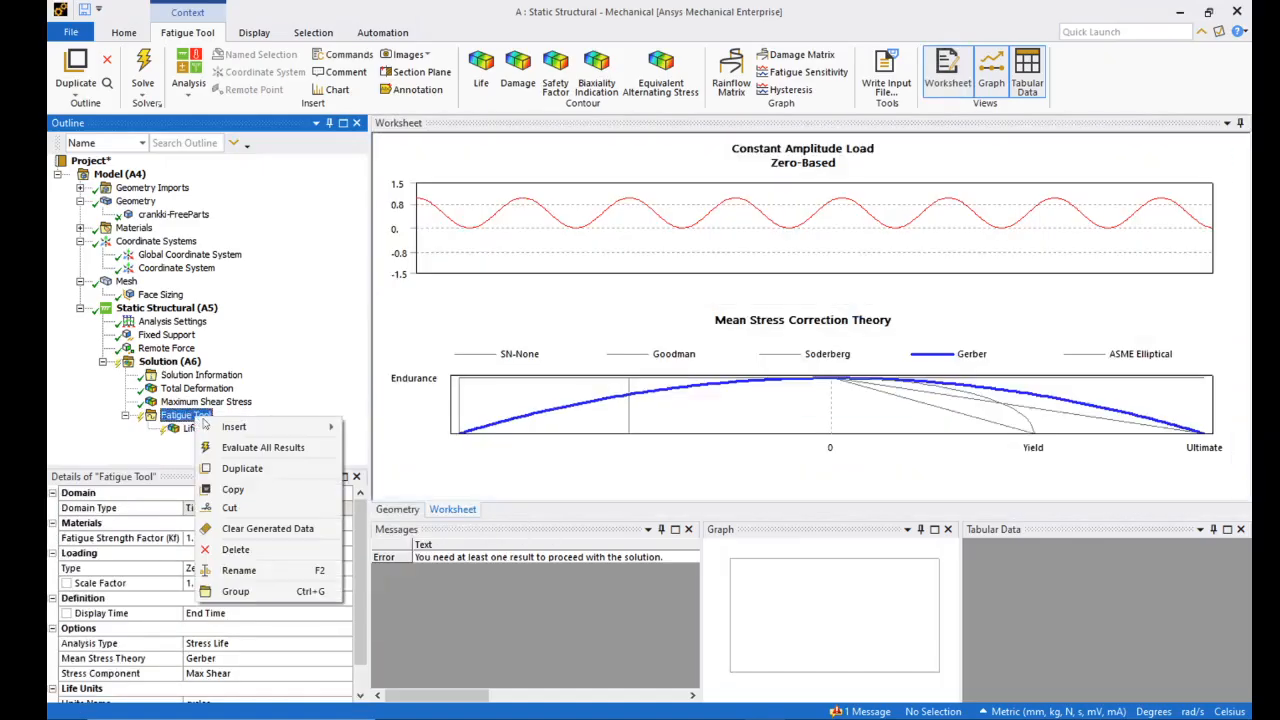
left_click(228, 448)
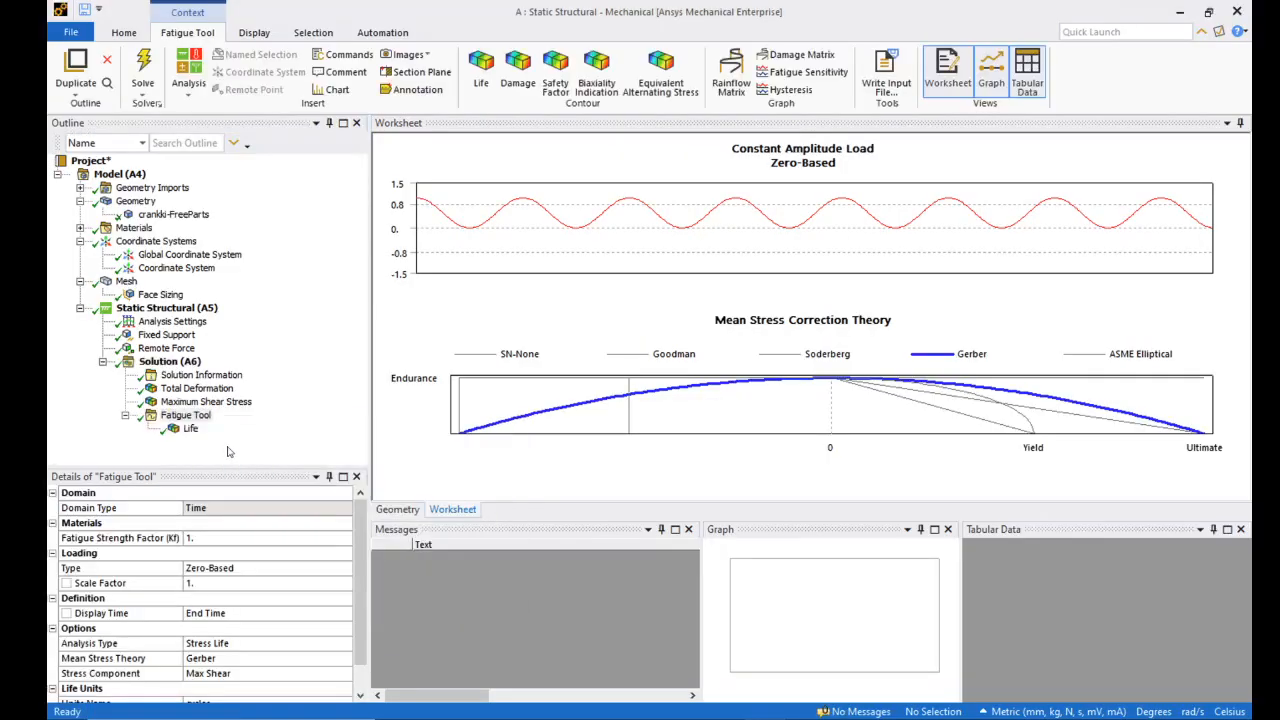
left_click(190, 428)
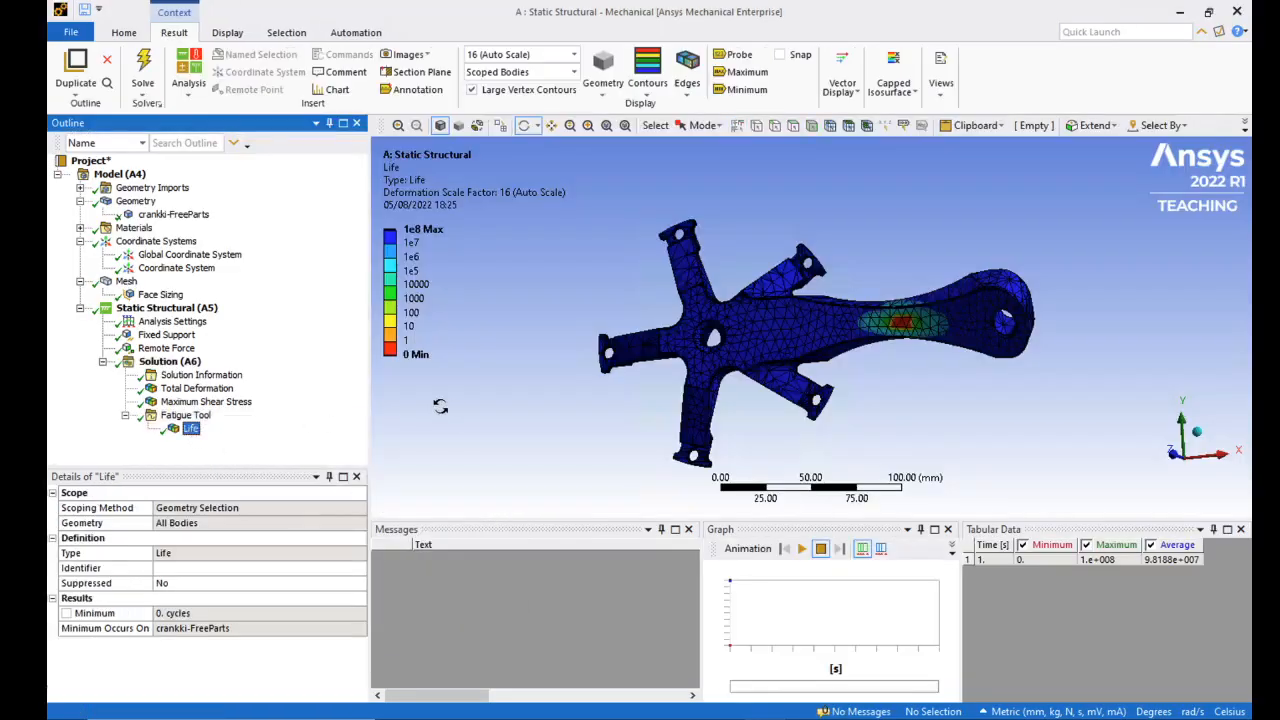
mouse_move(492, 384)
left_mouse_down()
mouse_move(472, 380)
mouse_move(519, 369)
mouse_move(505, 373)
left_mouse_up()
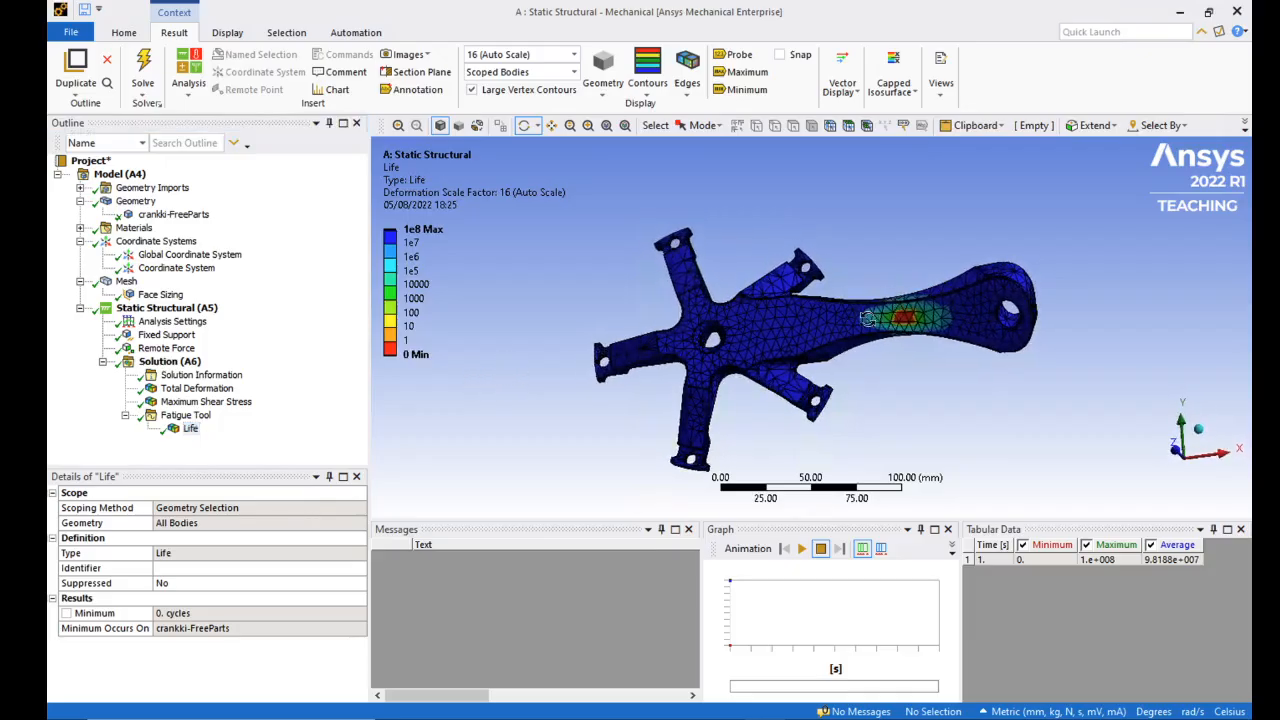
left_click_drag(921, 358, 911, 363)
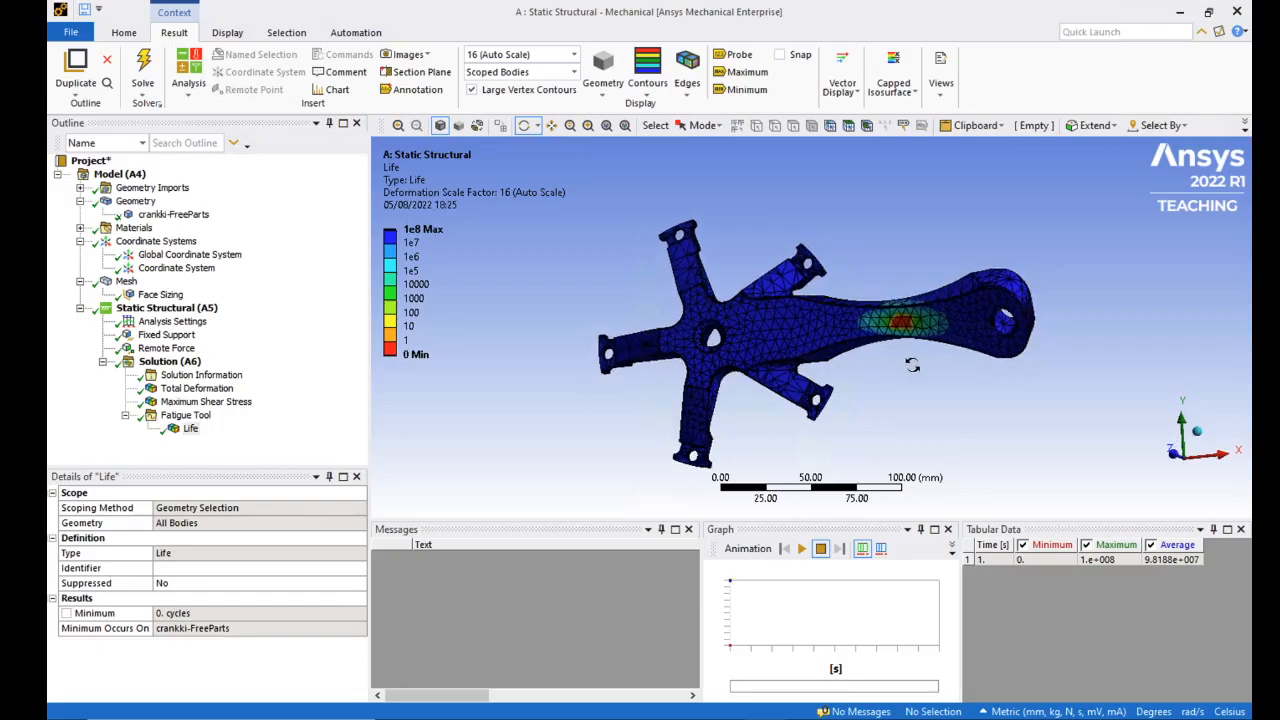
Step: Add an Equivalent Alternating Stress result for all bodies under the Fatigue Tool and evaluate all its results
right_click(182, 418)
mouse_move(247, 432)
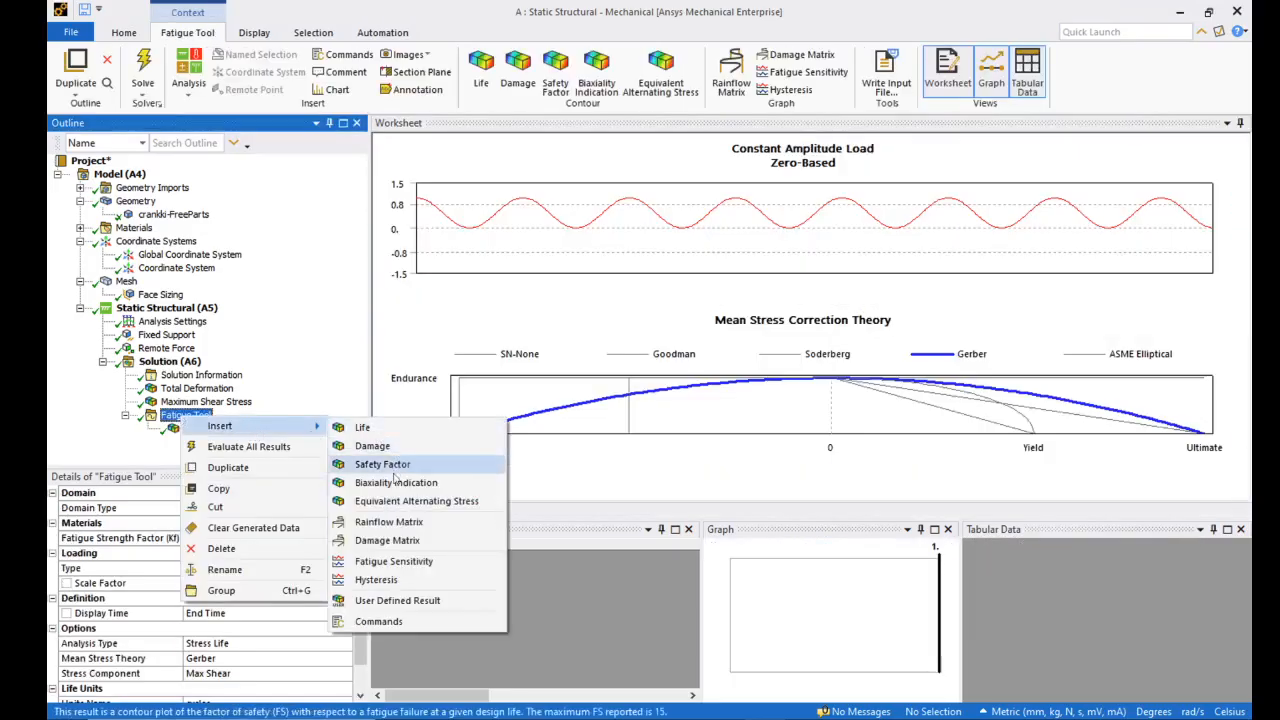
left_click(404, 503)
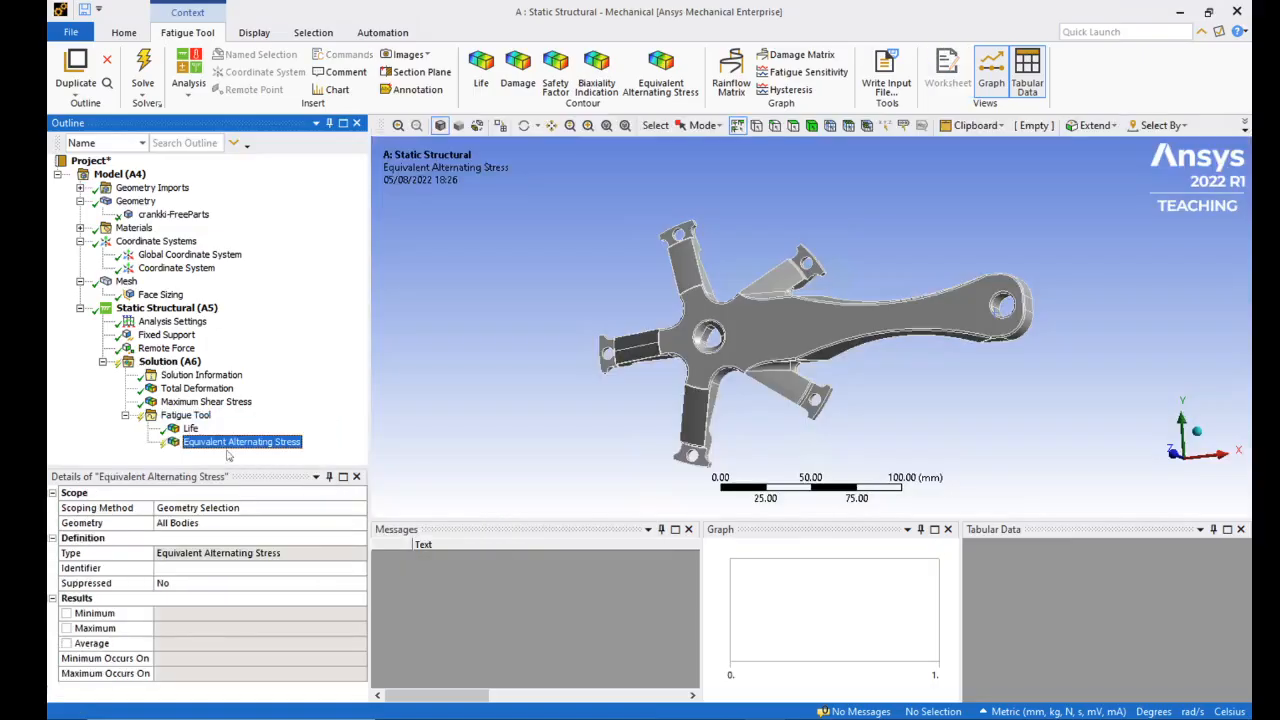
right_click(182, 414)
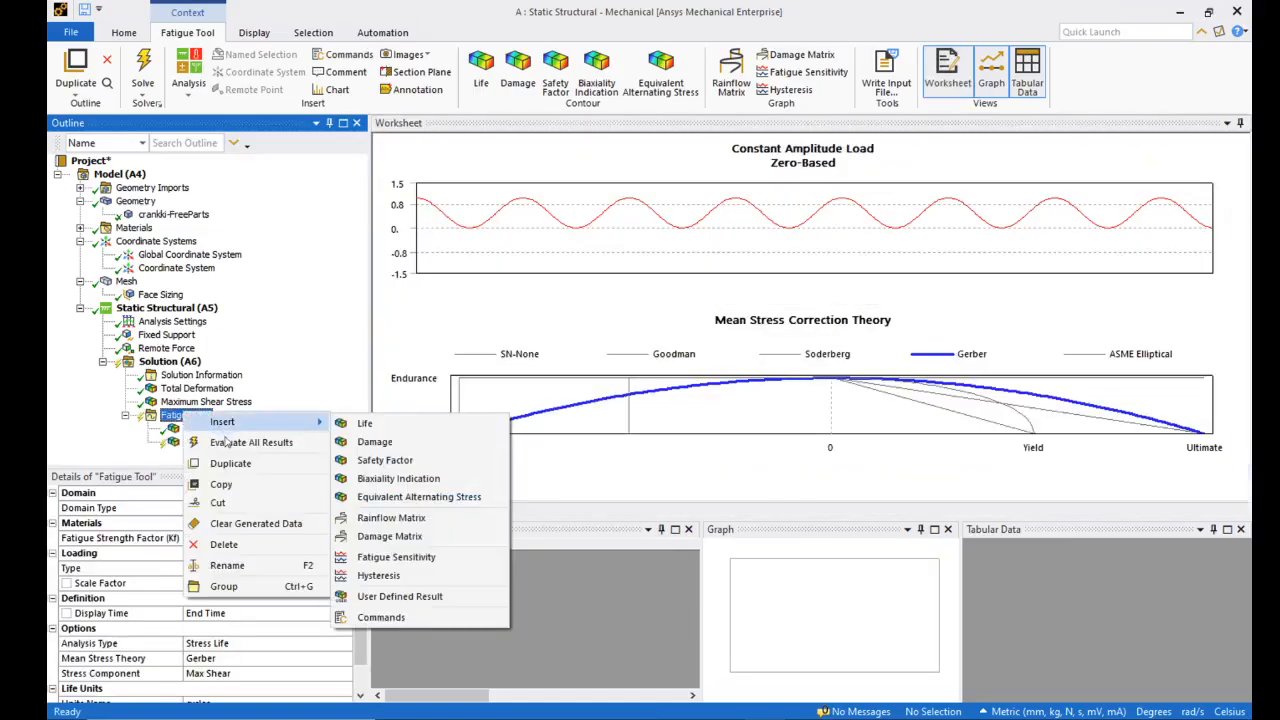
left_click(227, 444)
left_click(220, 443)
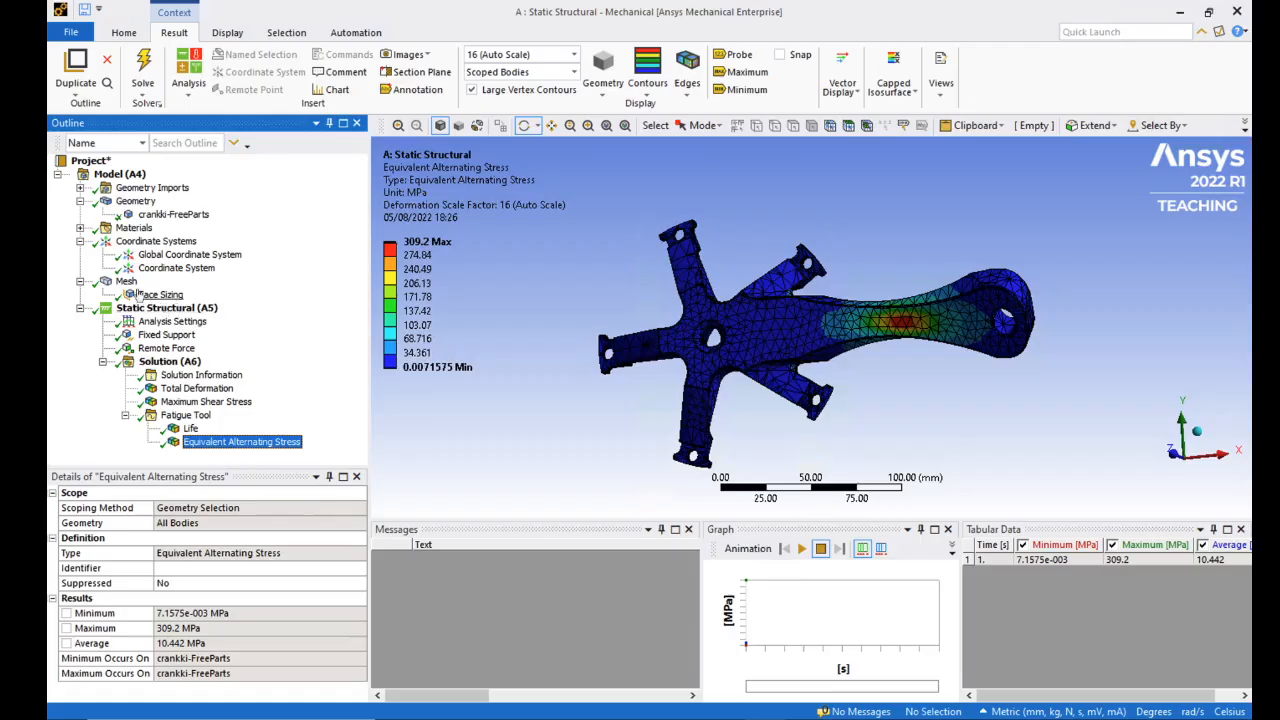
Step: Examine the Aluminum Alloy's S-N curve and its table of cycles and alternating stress at R-ratio -1
left_click(80, 228)
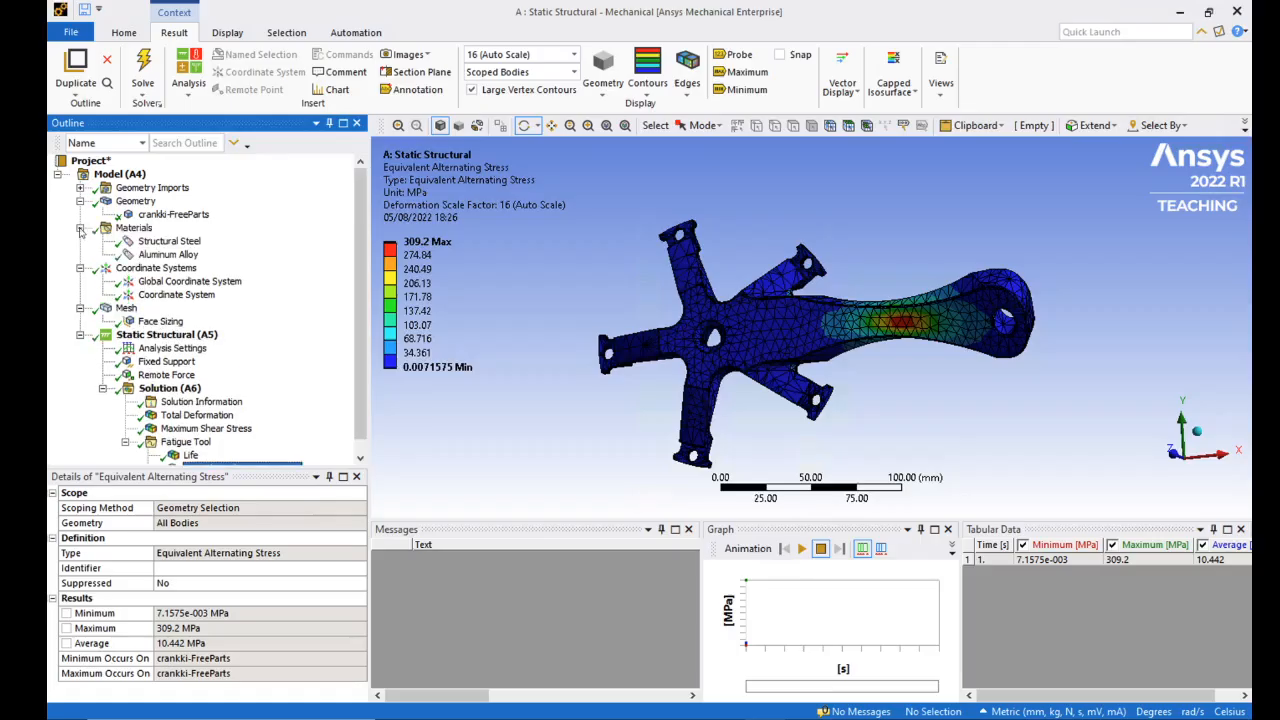
left_click(160, 255)
scroll(734, 400, "down", 2)
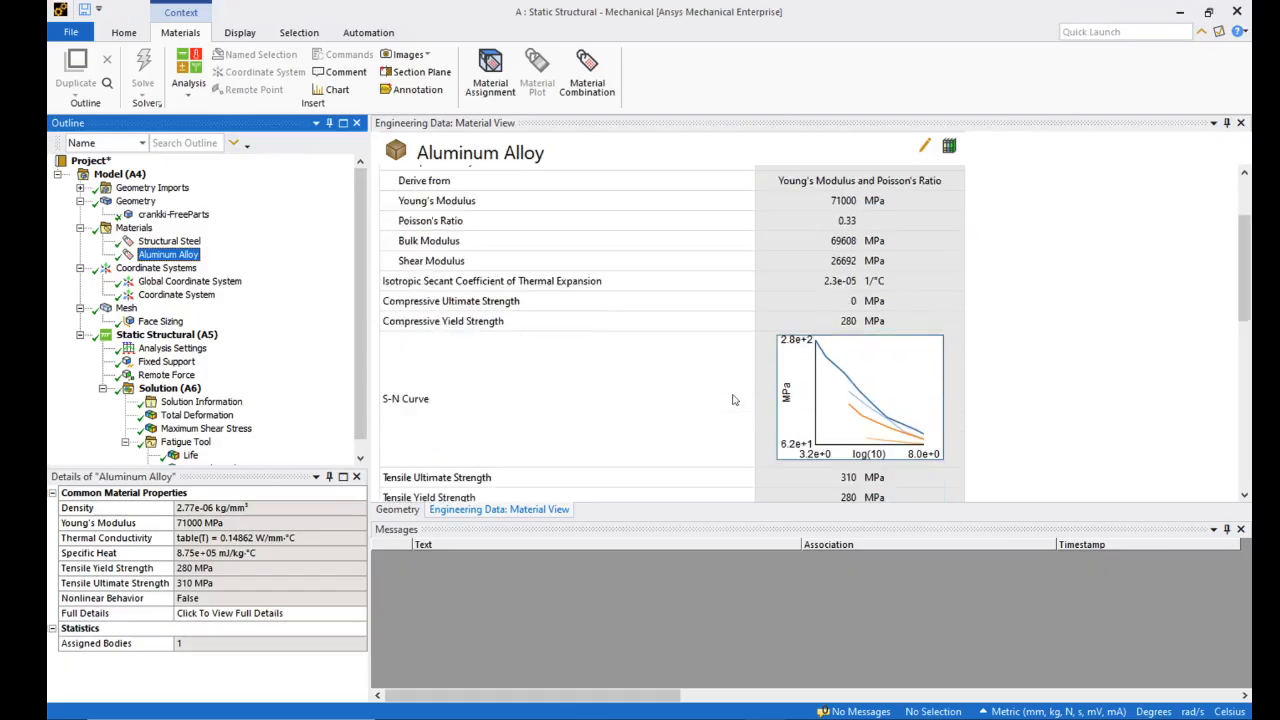
scroll(733, 399, "down", 1)
left_click(899, 294)
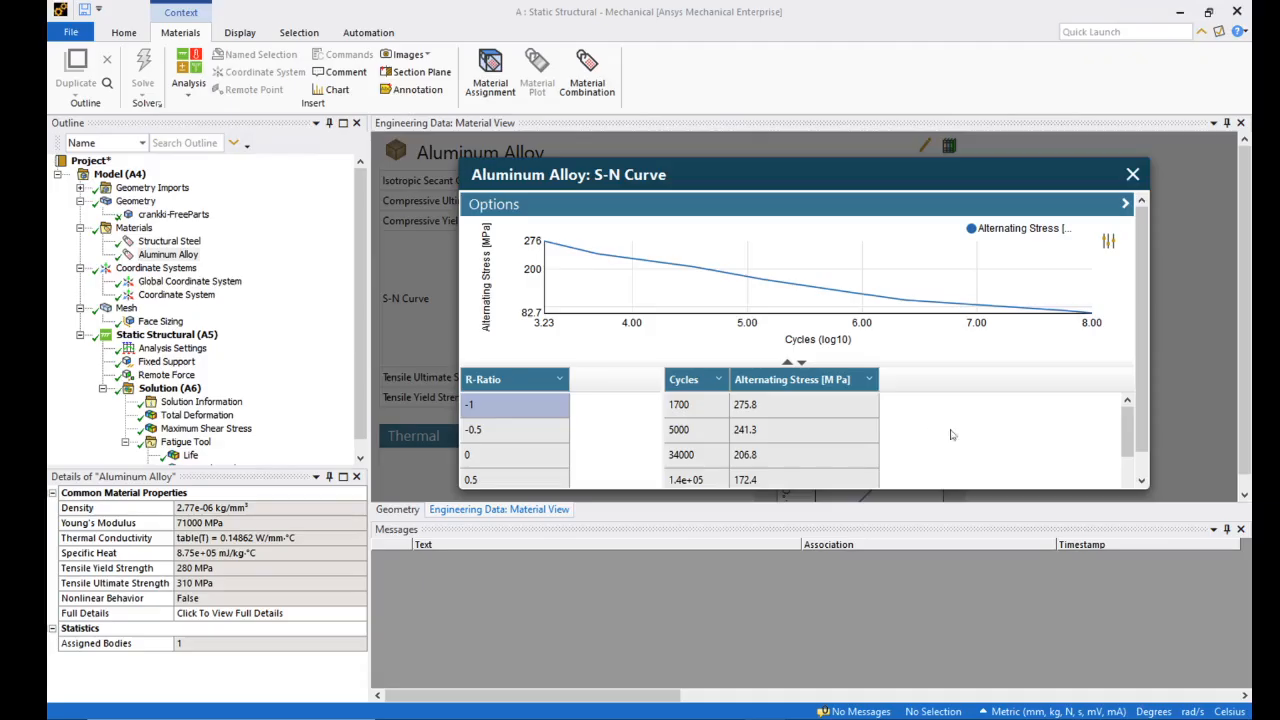
mouse_move(1123, 428)
left_mouse_down()
mouse_move(1128, 462)
mouse_move(1128, 426)
left_mouse_up()
mouse_move(597, 257)
left_click(1132, 175)
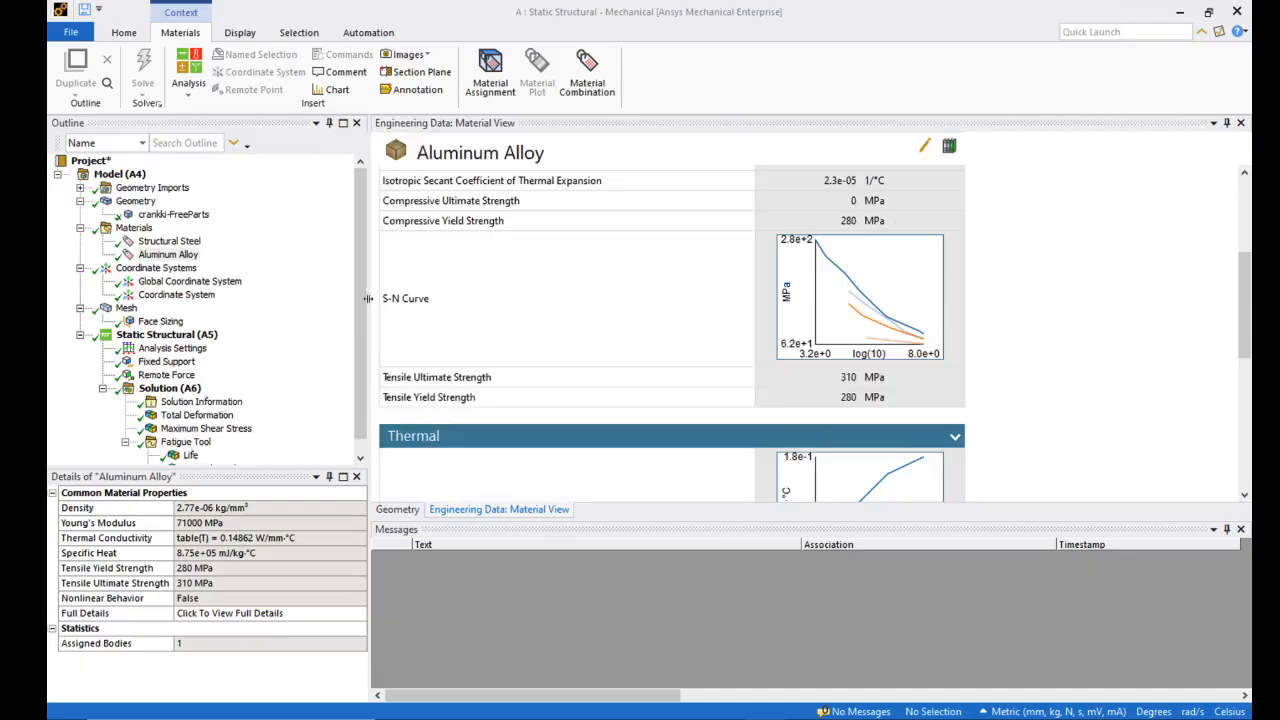
Step: Display the Fatigue Tool's Life result and inspect the low-life region on the crank arm
left_click(363, 341)
left_click_drag(363, 341, 364, 356)
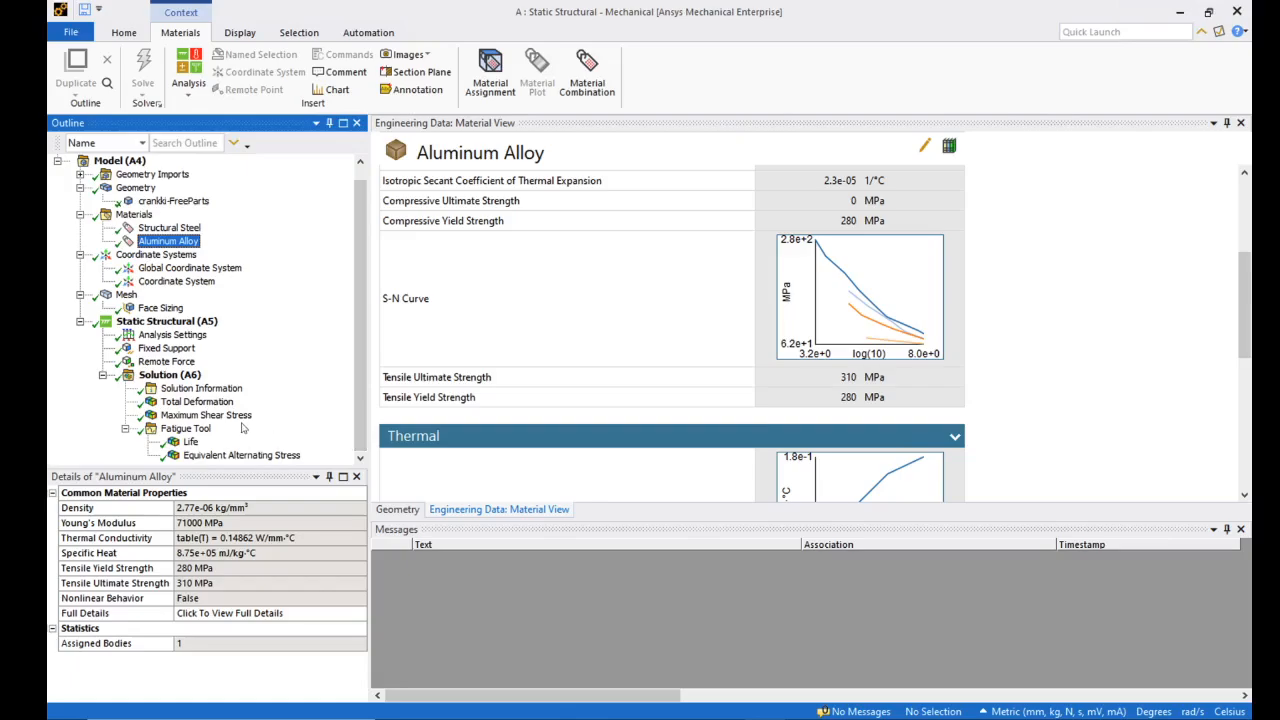
left_click(188, 443)
left_click_drag(883, 278, 928, 211)
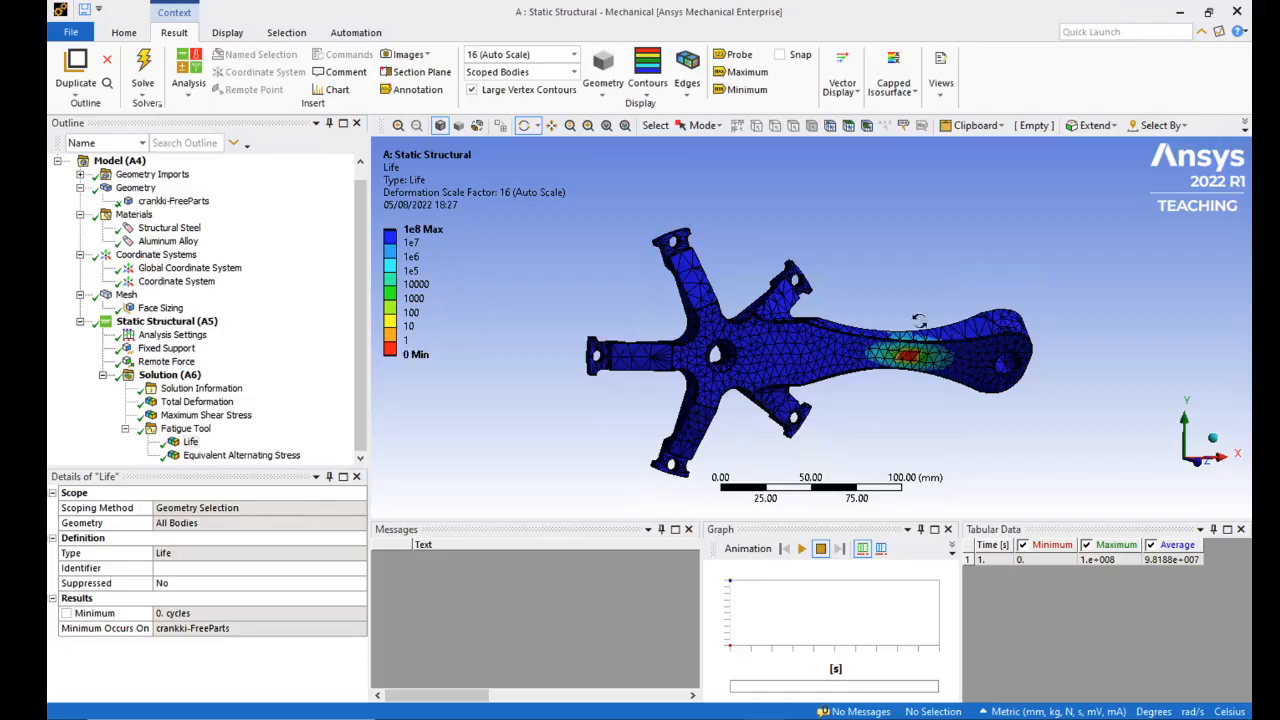
left_click_drag(887, 326, 887, 307)
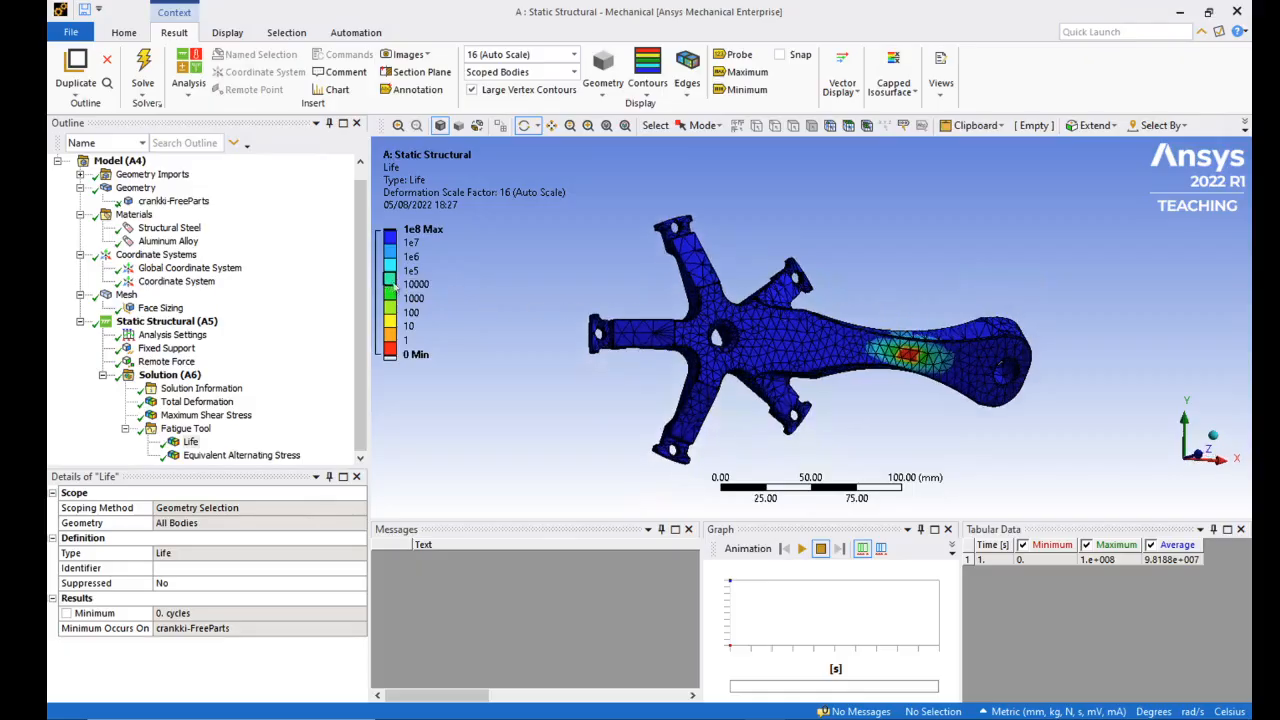
Step: Examine the Structural Steel's S-N curve and cycle table for comparison, and return to the Life contour
left_click(168, 229)
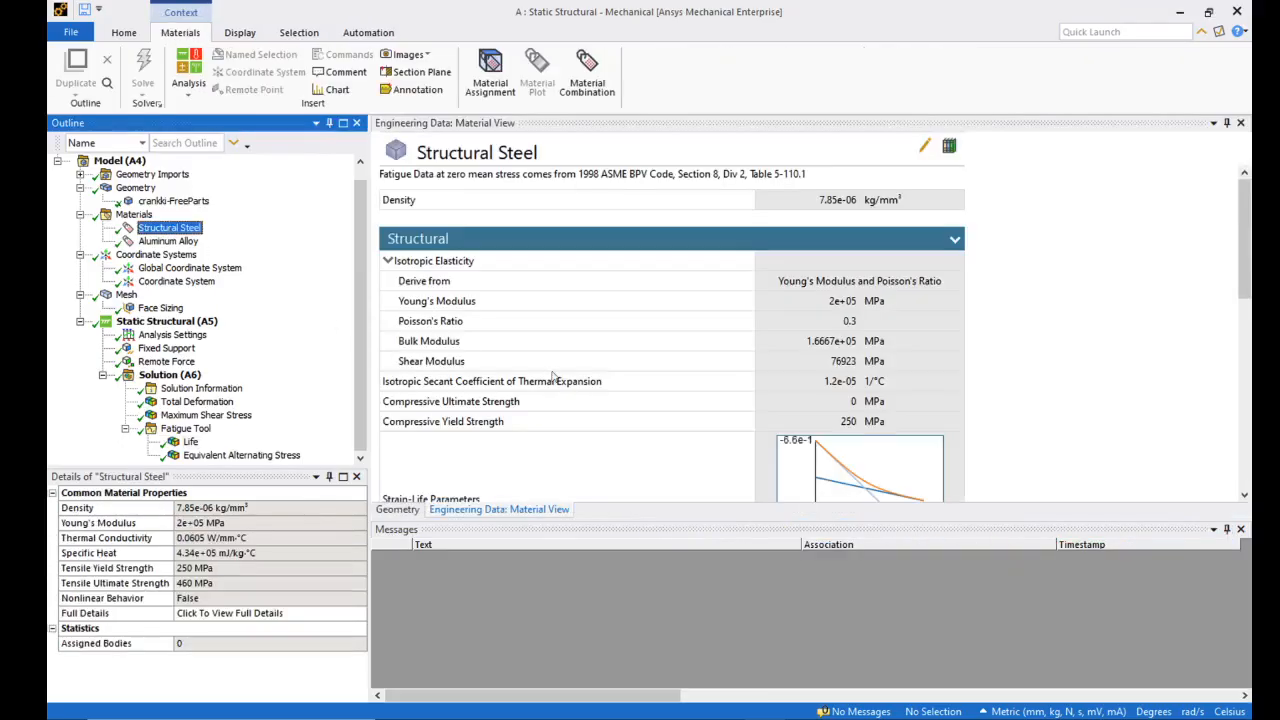
scroll(553, 376, "down", 4)
left_click(862, 410)
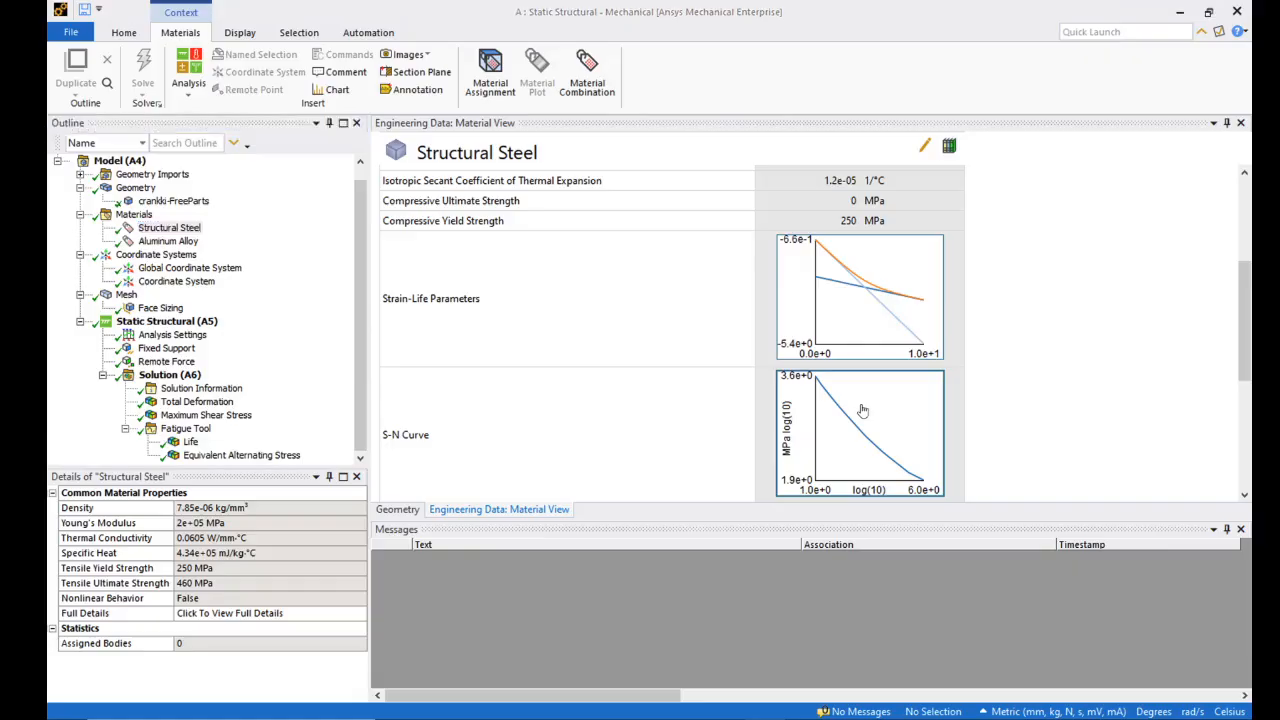
scroll(768, 422, "down", 1)
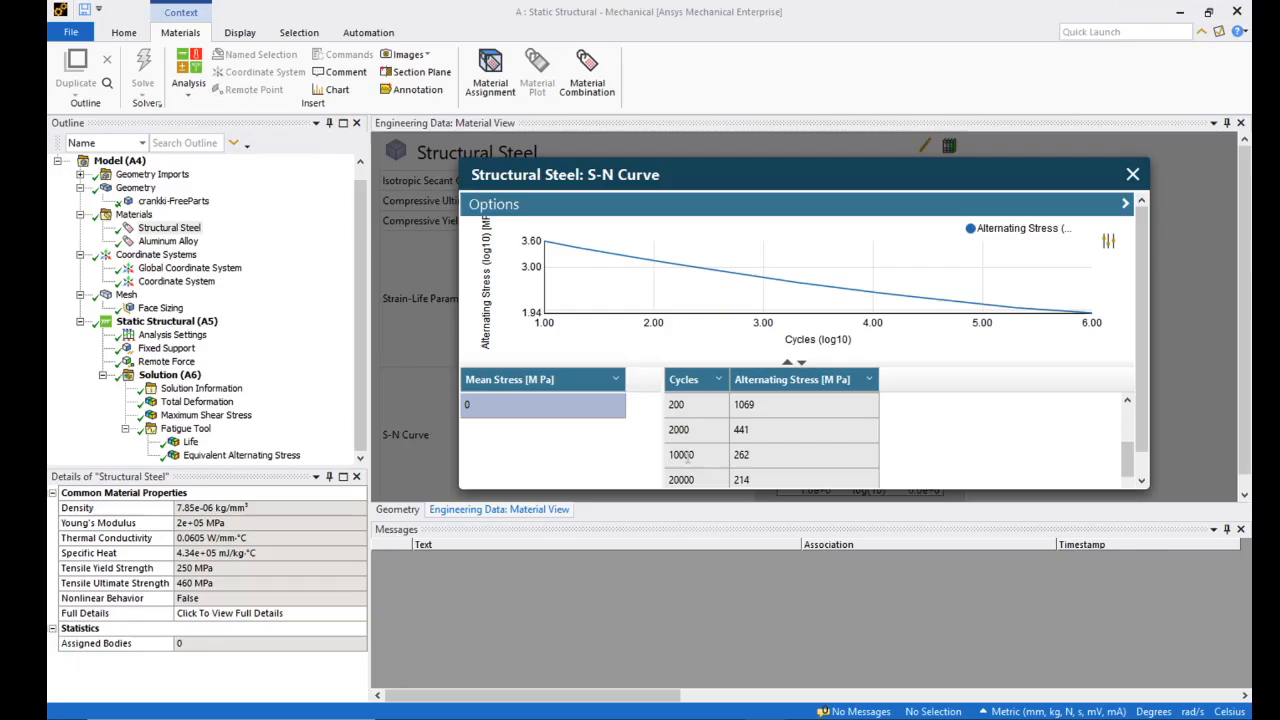
left_click(1133, 175)
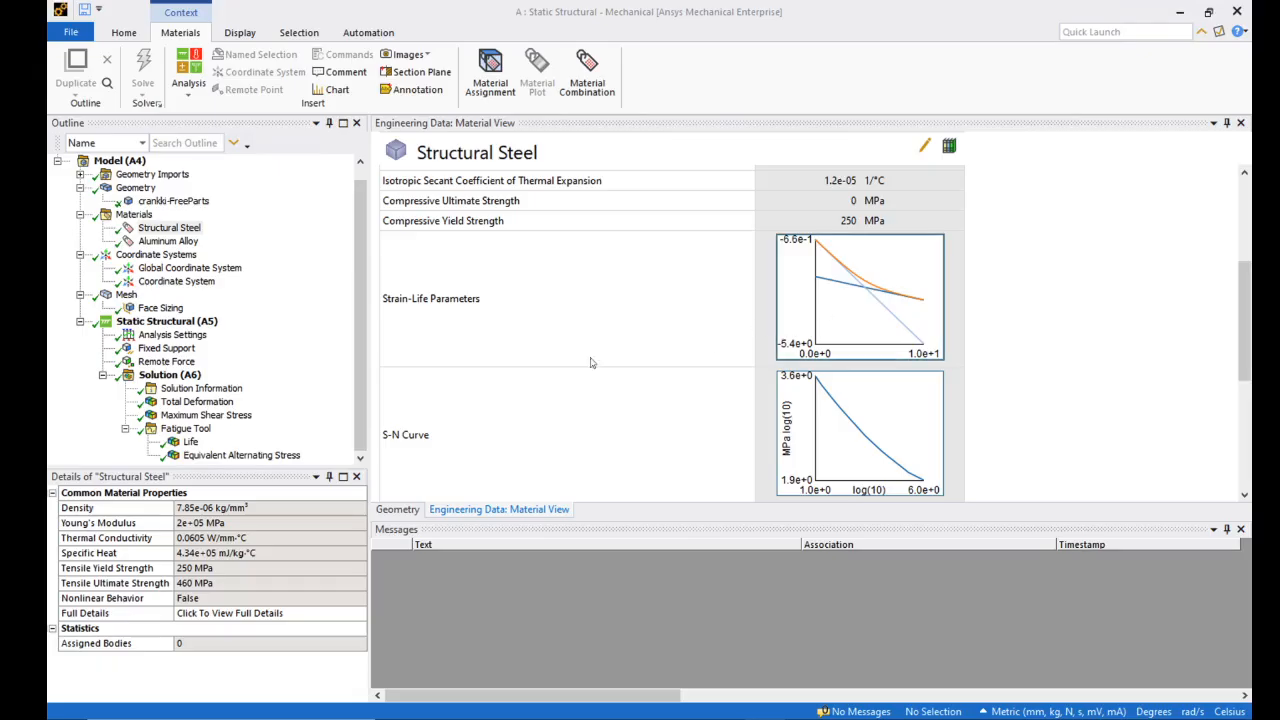
left_click(185, 441)
left_click_drag(871, 294, 869, 327)
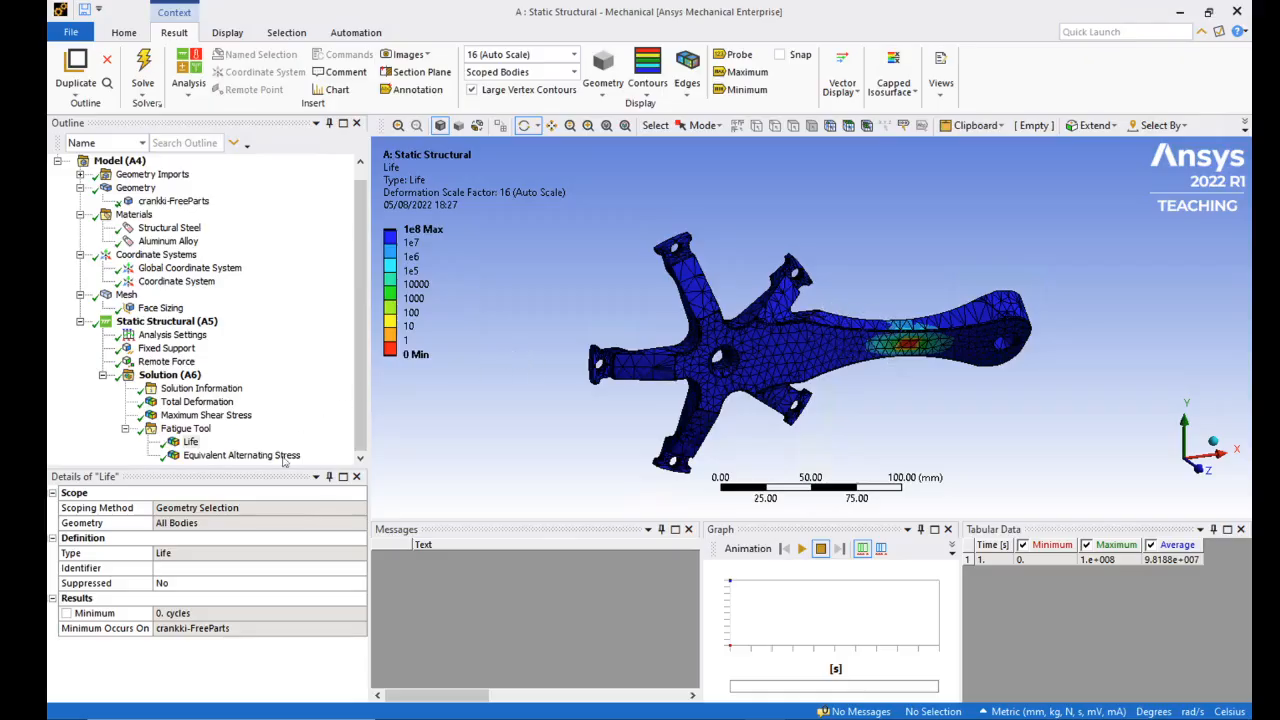
Step: Set the Fatigue Tool's mean stress theory to None
left_click(186, 428)
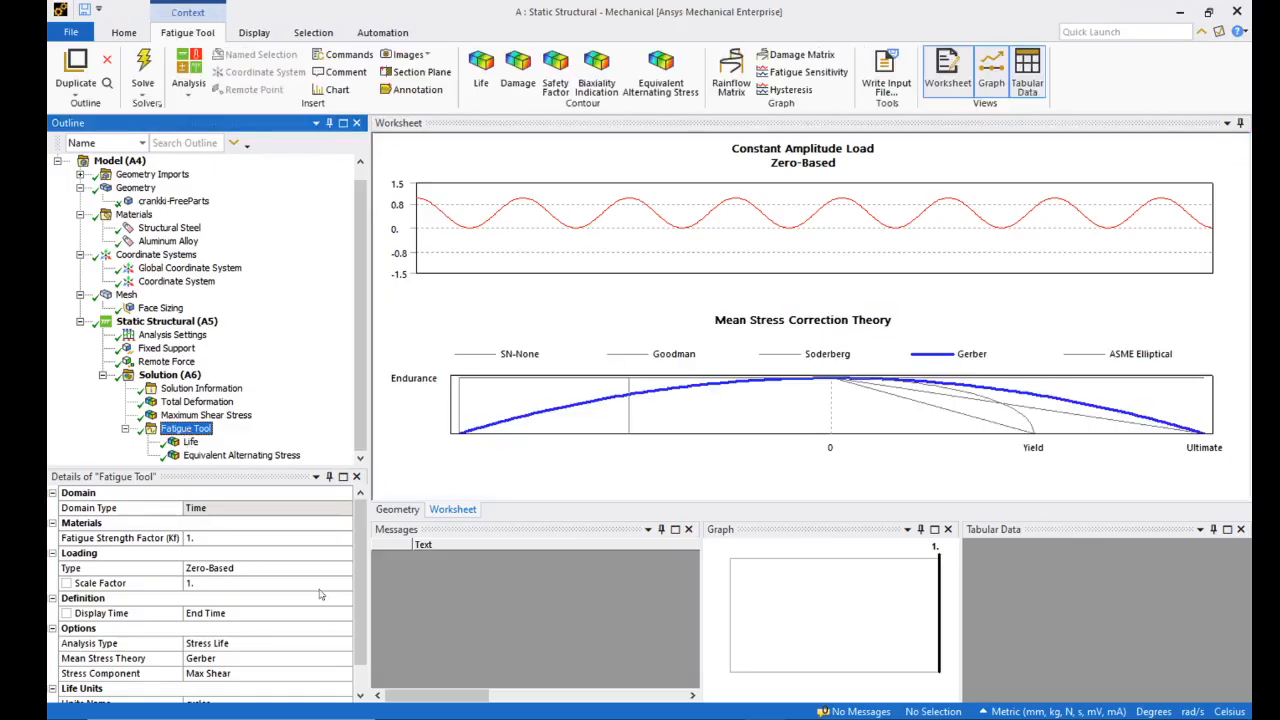
left_click_drag(362, 586, 362, 610)
left_click(275, 629)
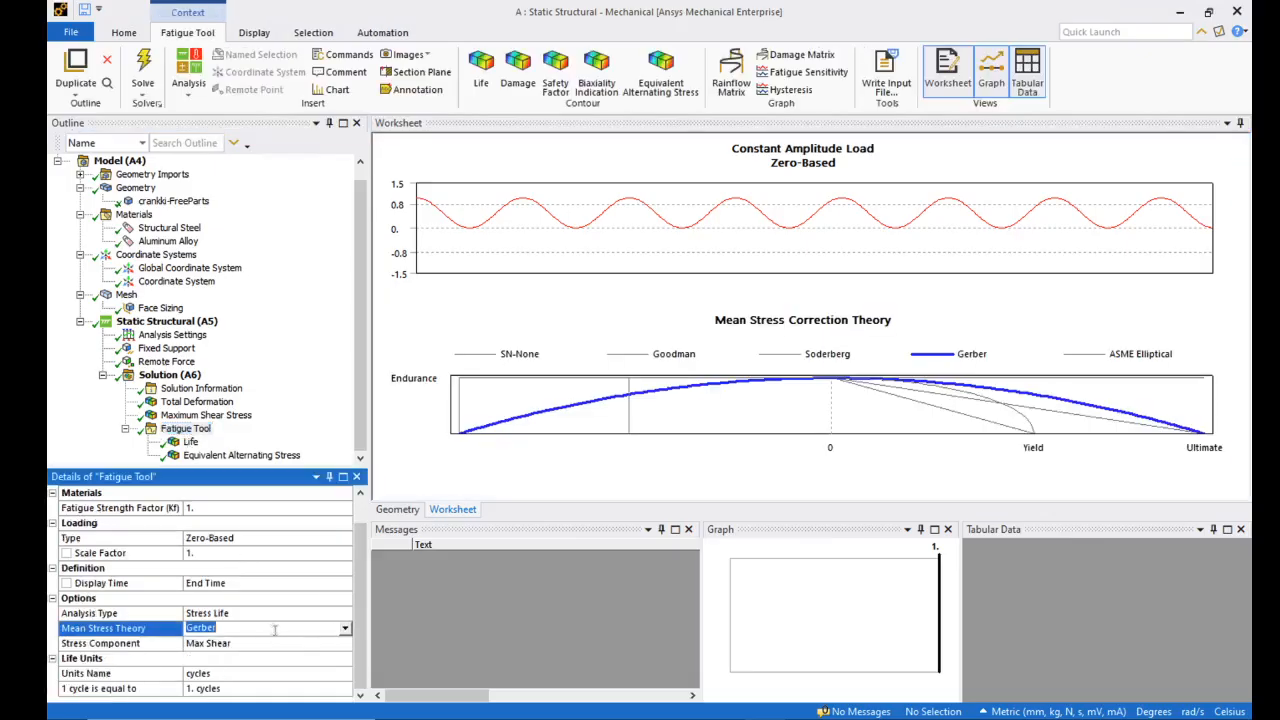
left_click(344, 628)
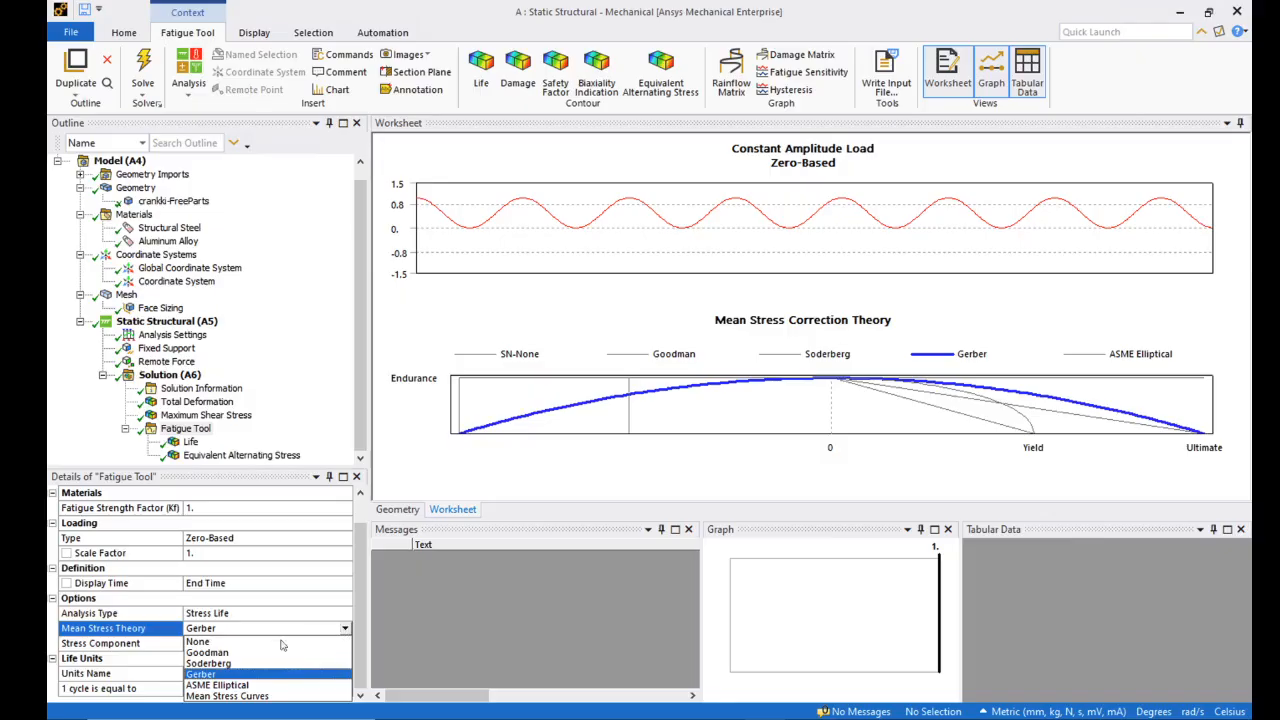
left_click(213, 642)
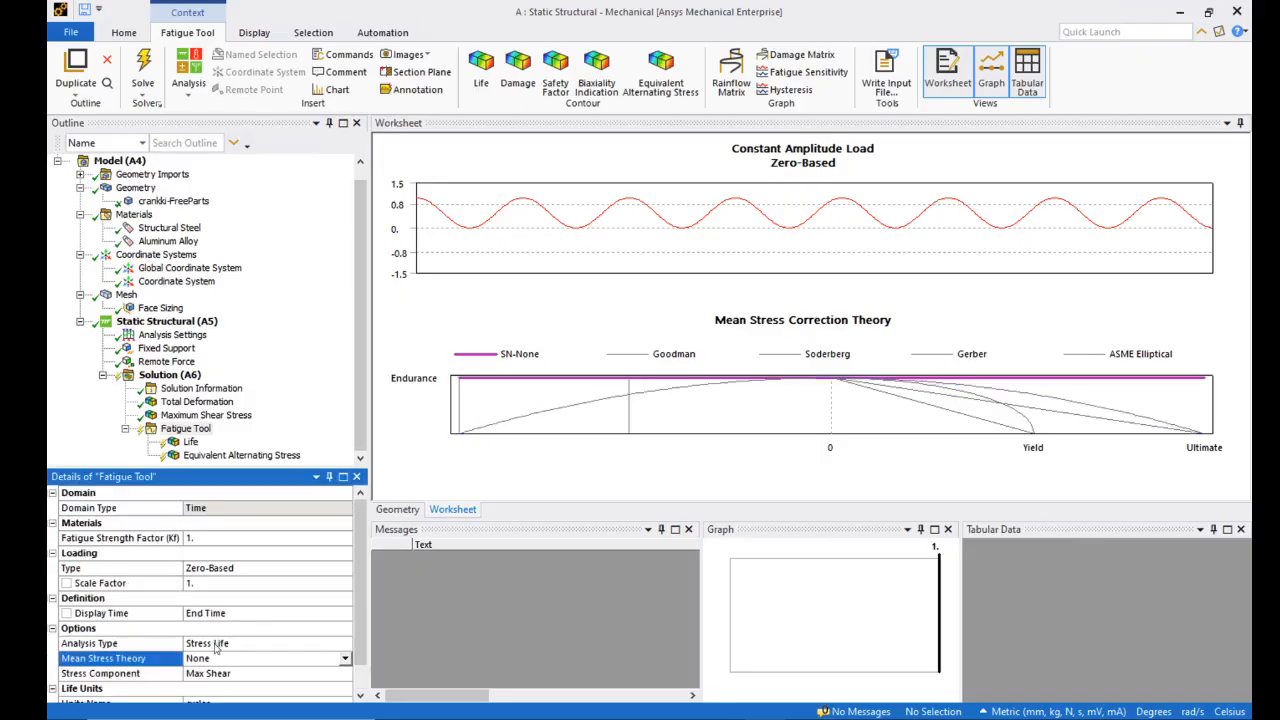
Step: Re-evaluate all Fatigue Tool results and inspect the updated Life contour on the crank arm
right_click(184, 432)
left_click(214, 460)
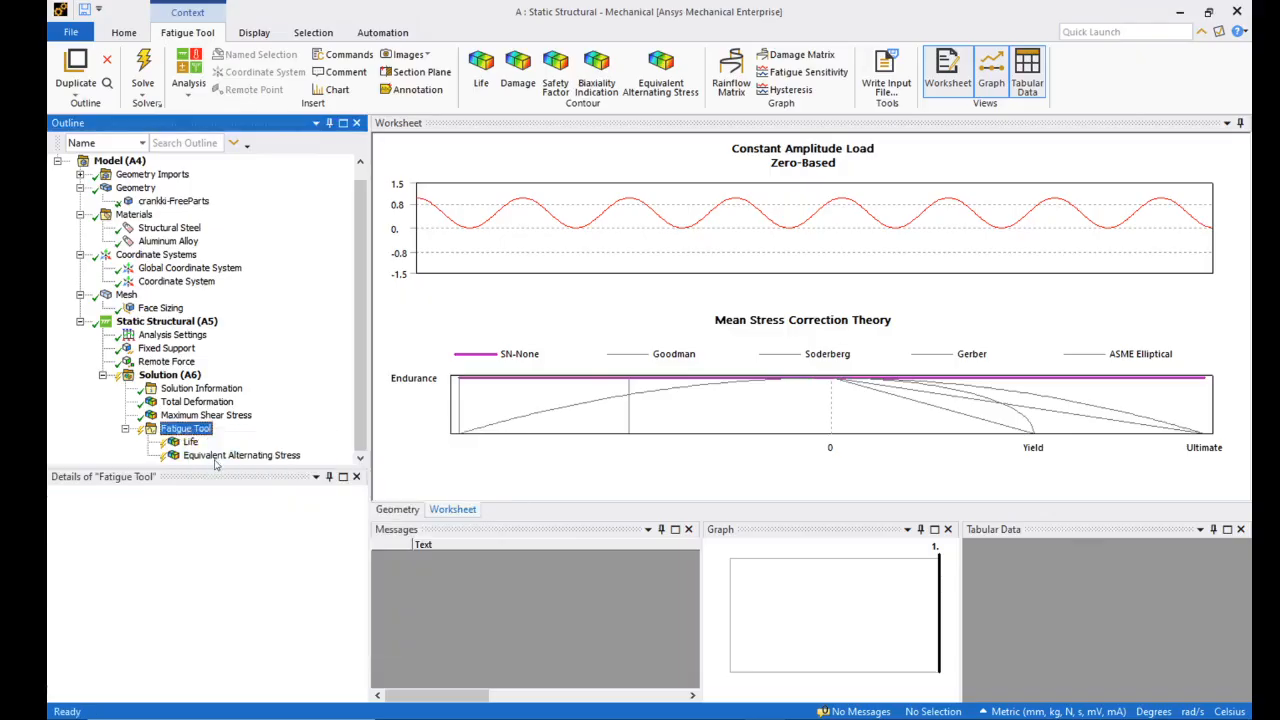
left_click(190, 442)
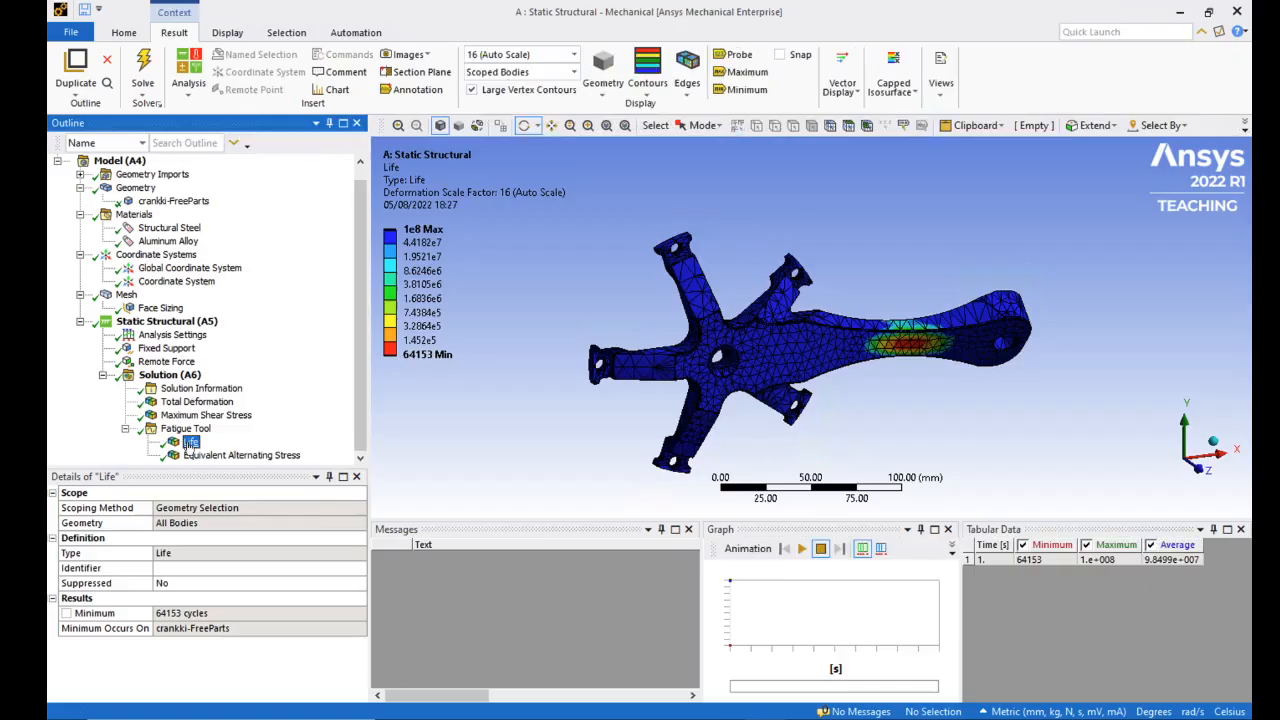
left_click_drag(497, 433, 489, 416)
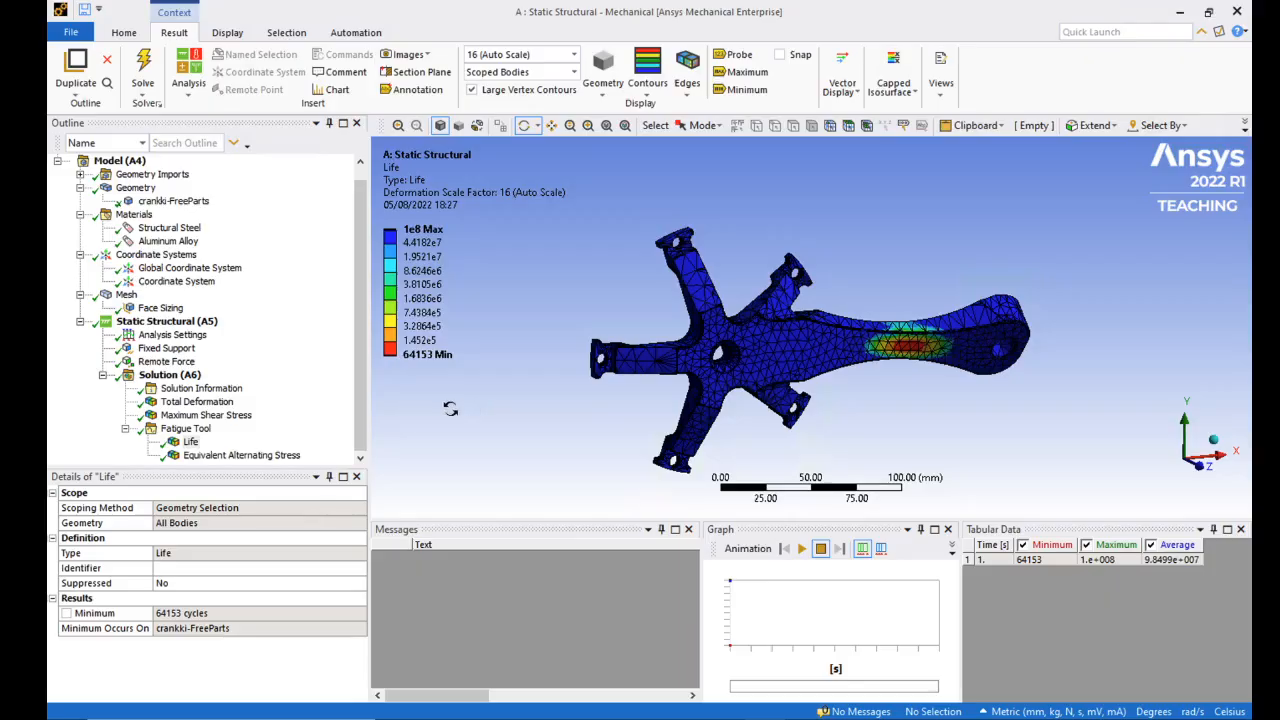
left_click_drag(862, 428, 799, 423)
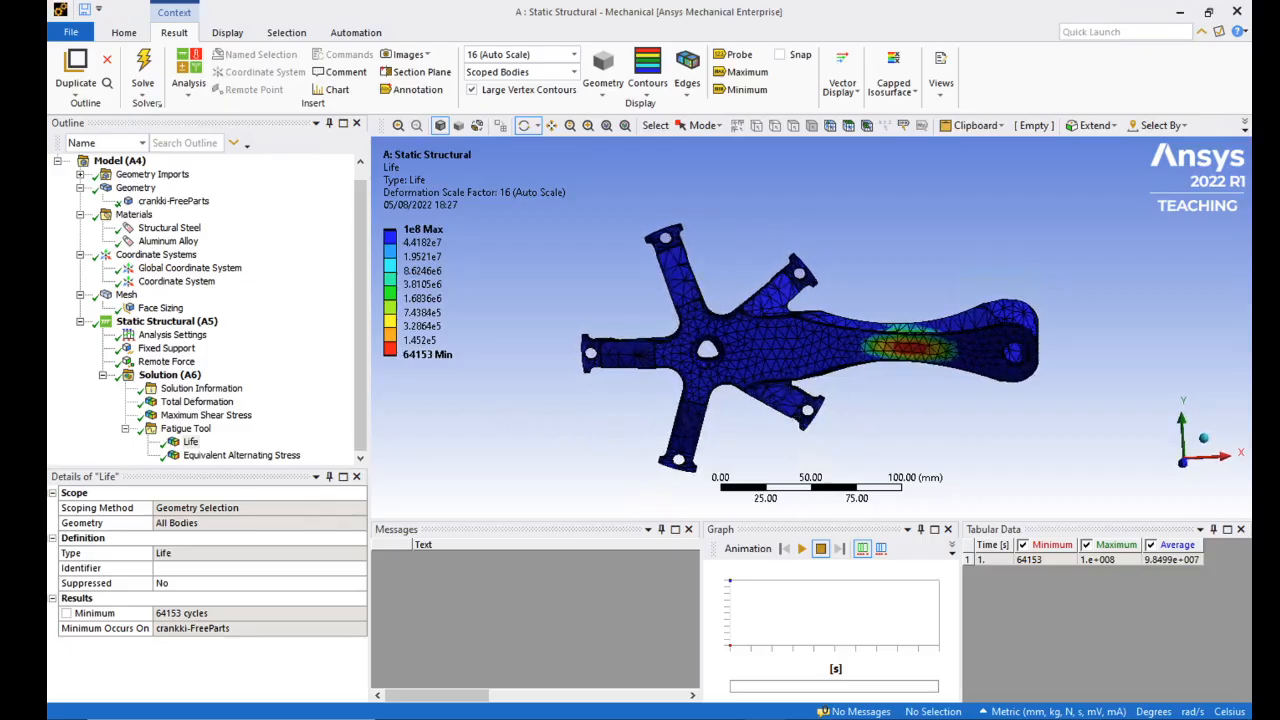